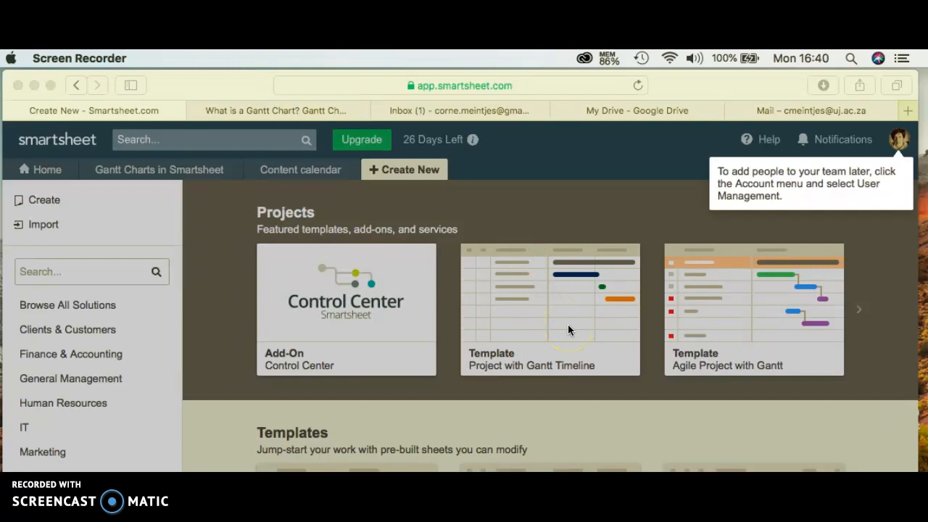
# Step: Go to the Smartsheet website and open the account's page for creating new sheets
pyautogui.click(574, 85)
pyautogui.write('smartsh')
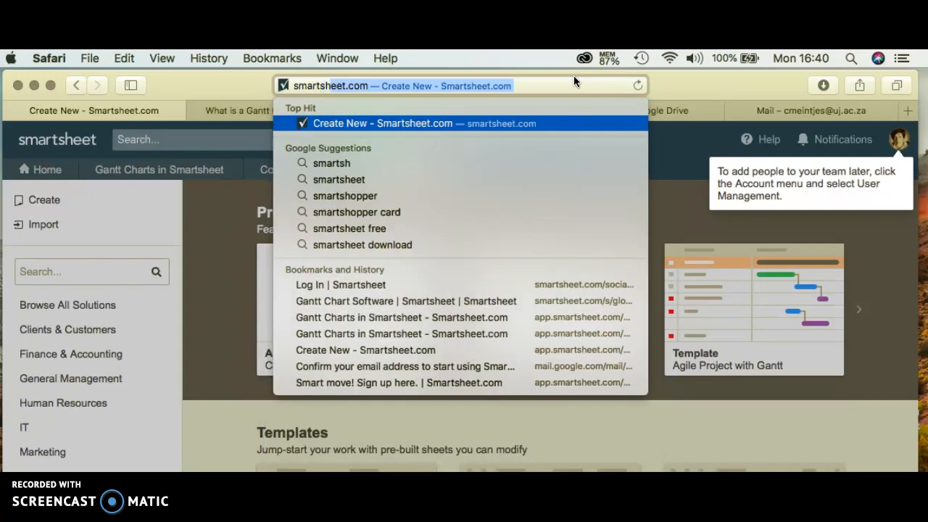
pyautogui.press('Return')
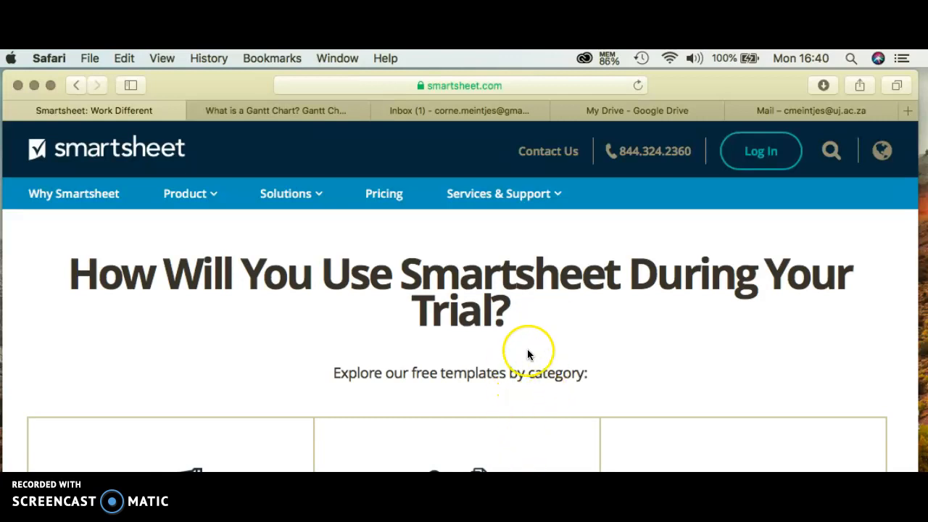
pyautogui.scroll(-5, 515, 316)
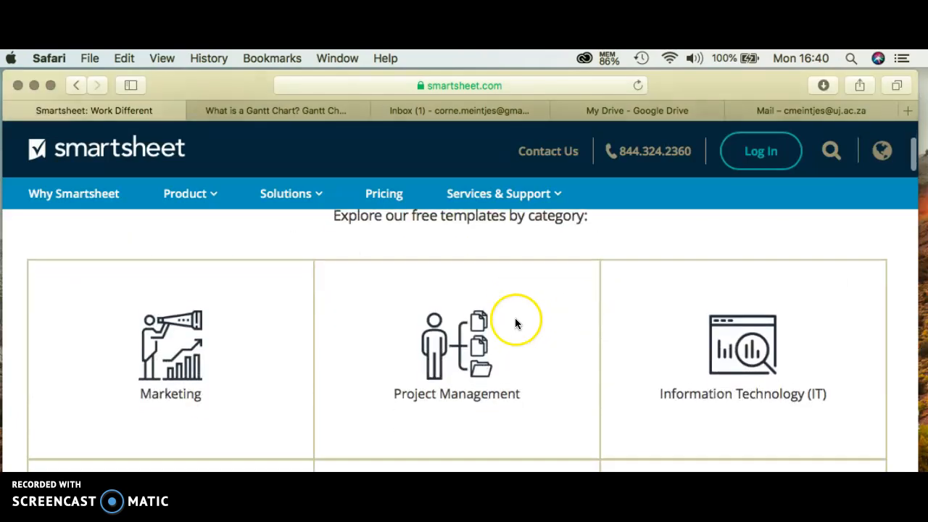
pyautogui.click(460, 340)
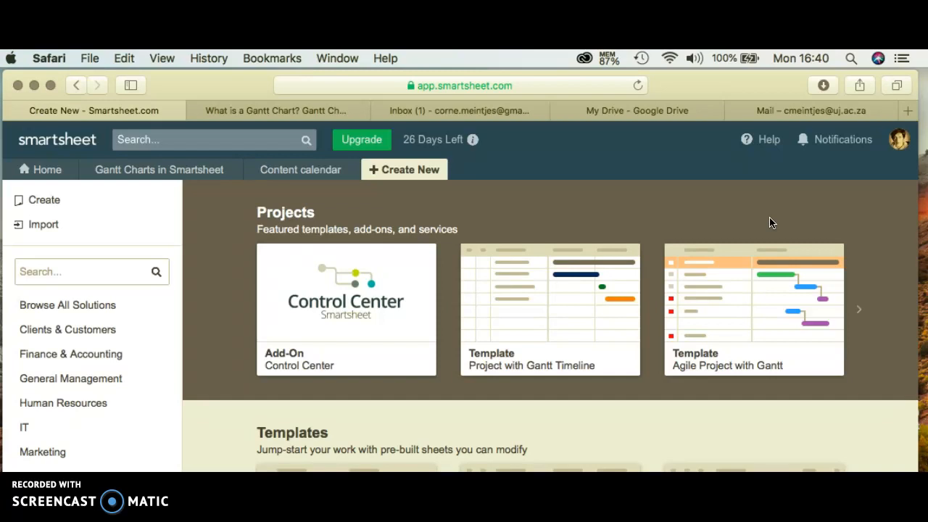
# Step: Look through the featured project templates, pre-built sheets and add-ons offered for new work
pyautogui.click(525, 265)
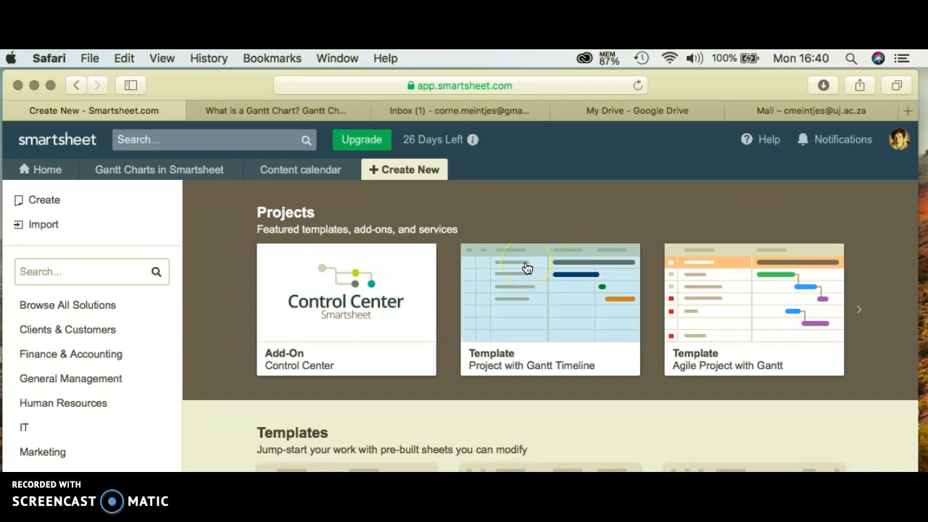
pyautogui.click(545, 208)
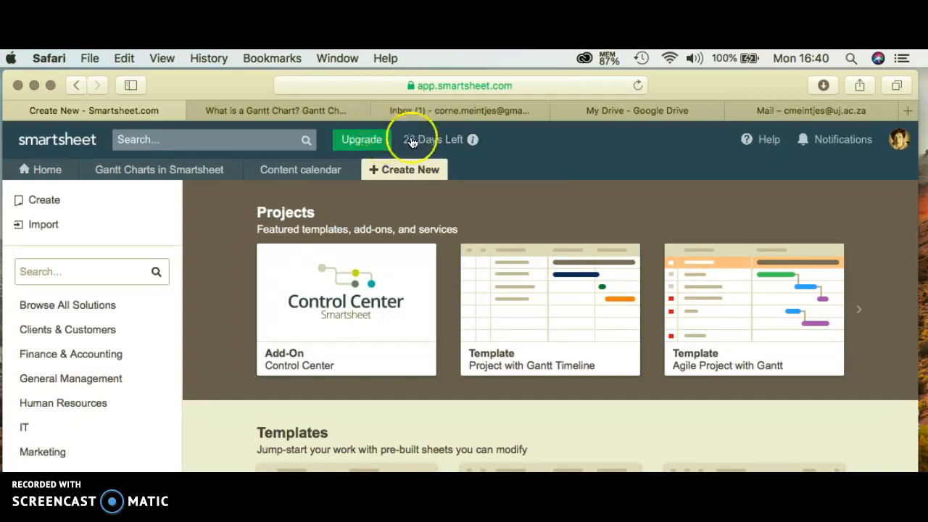
pyautogui.click(446, 140)
pyautogui.click(446, 271)
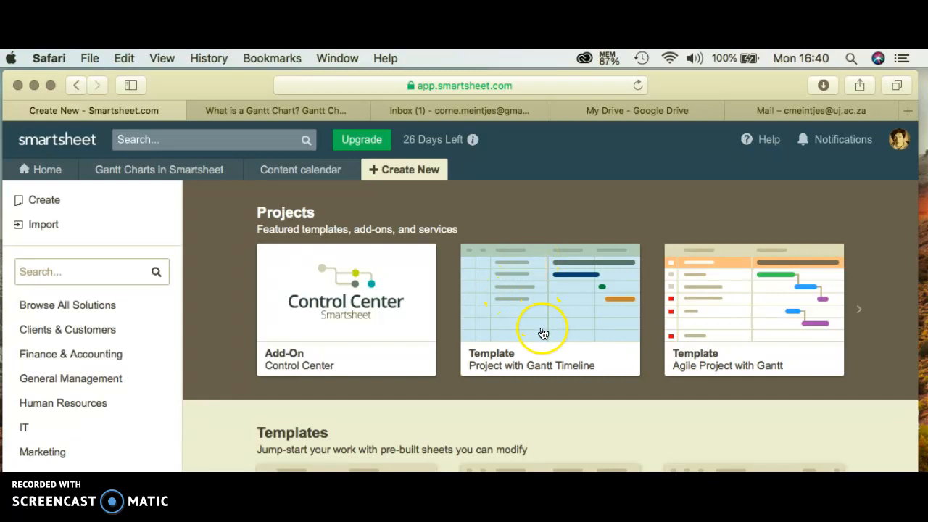
pyautogui.scroll(-5, 542, 330)
pyautogui.scroll(-4, 542, 334)
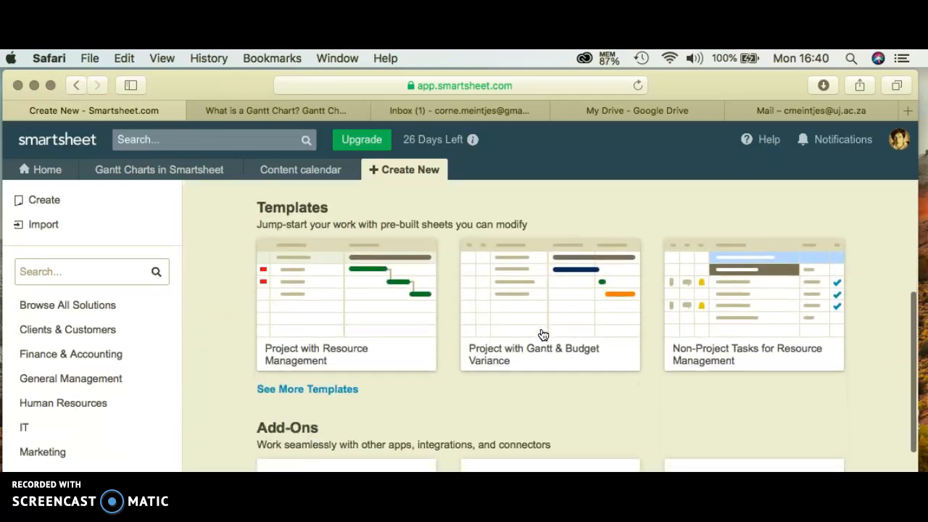
pyautogui.scroll(-2, 556, 348)
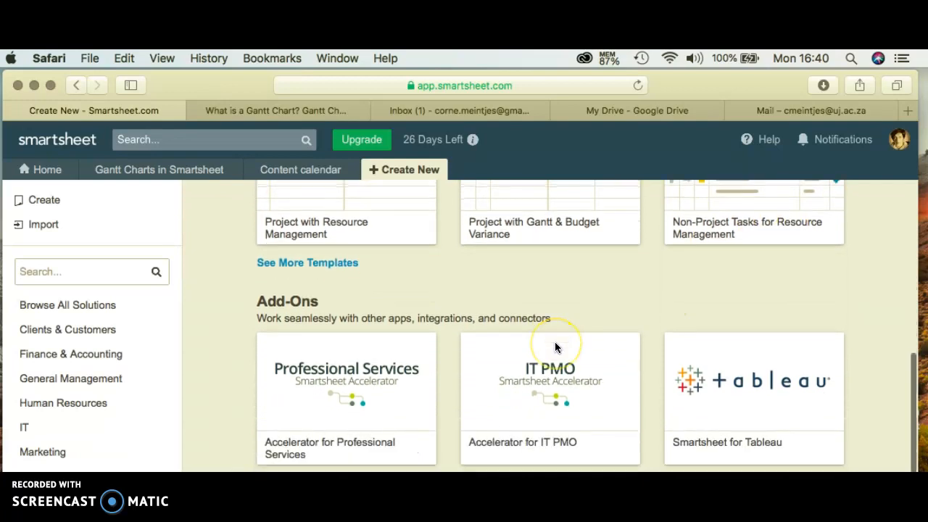
pyautogui.scroll(6, 555, 347)
pyautogui.scroll(3, 554, 348)
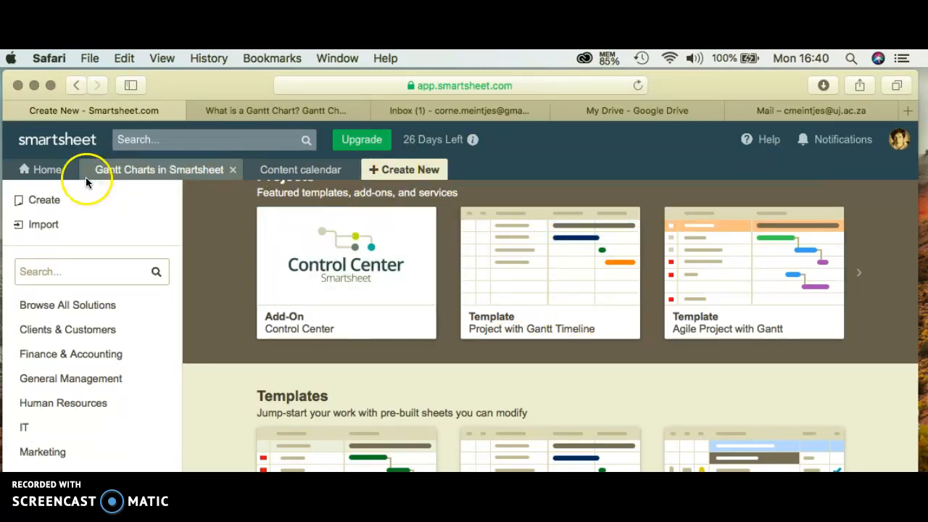
# Step: Open the Gantt Charts in Smartsheet page and review its getting-started steps, pre-built Gantt templates and resources
pyautogui.click(406, 169)
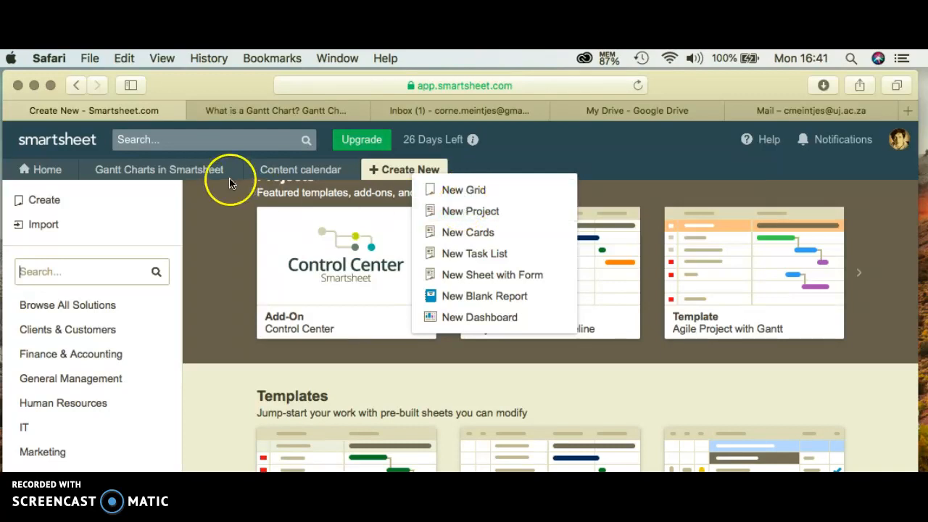
pyautogui.click(180, 170)
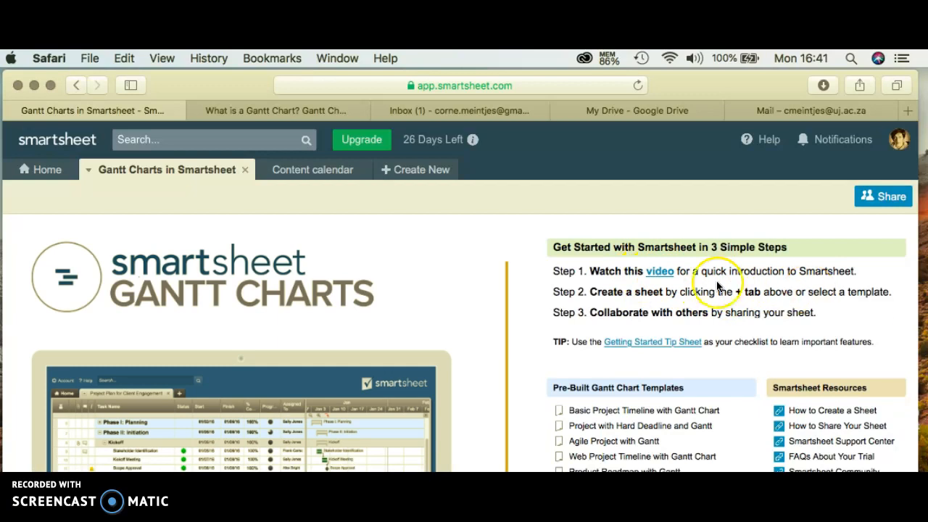
pyautogui.scroll(-1, 619, 337)
pyautogui.scroll(-3, 620, 336)
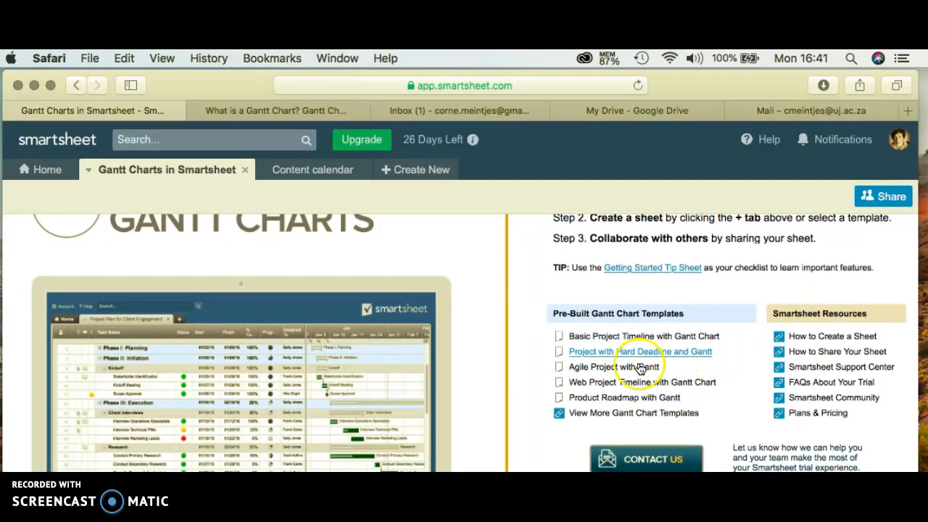
pyautogui.scroll(-3, 642, 348)
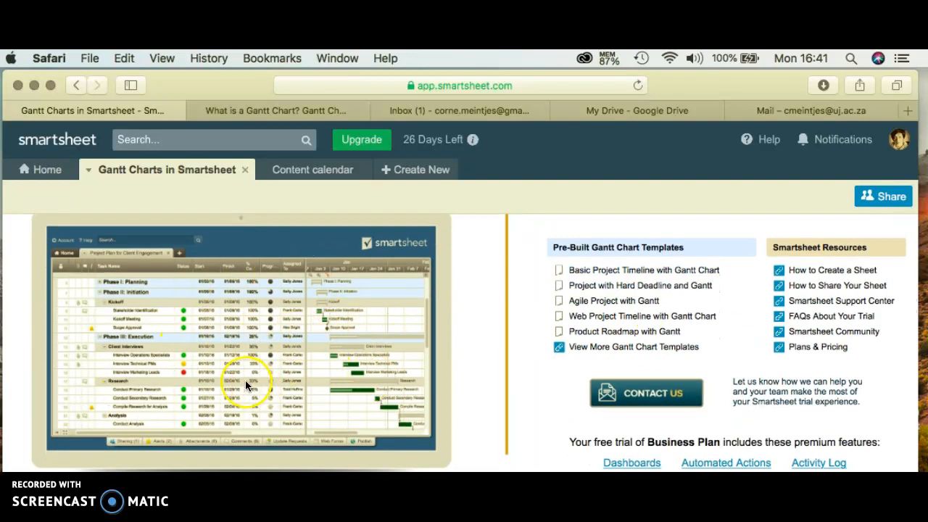
pyautogui.scroll(-1, 242, 383)
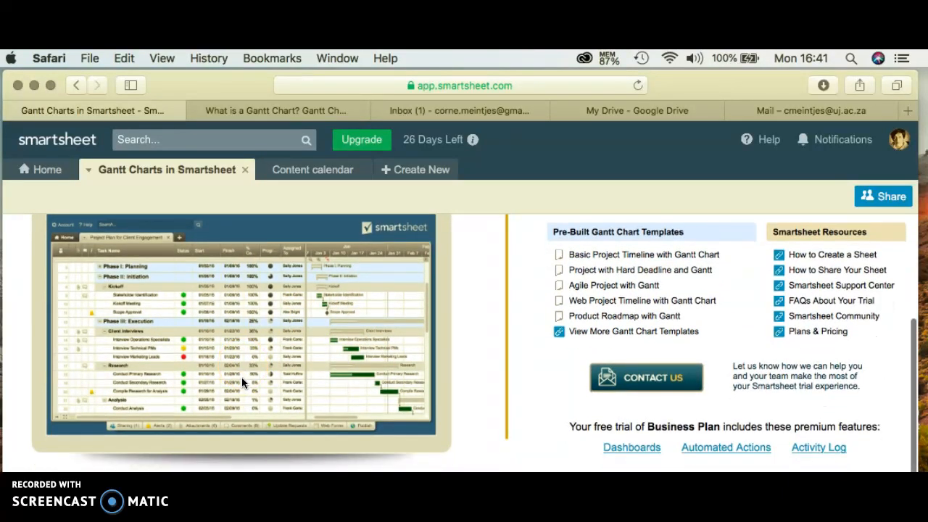
pyautogui.scroll(1, 242, 379)
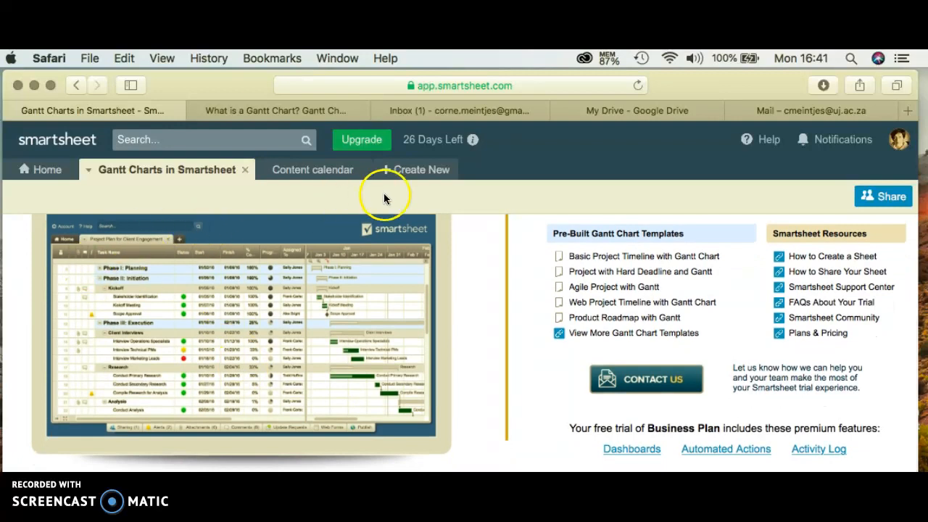
# Step: Create a new Project sheet named "Close out report"
pyautogui.click(410, 169)
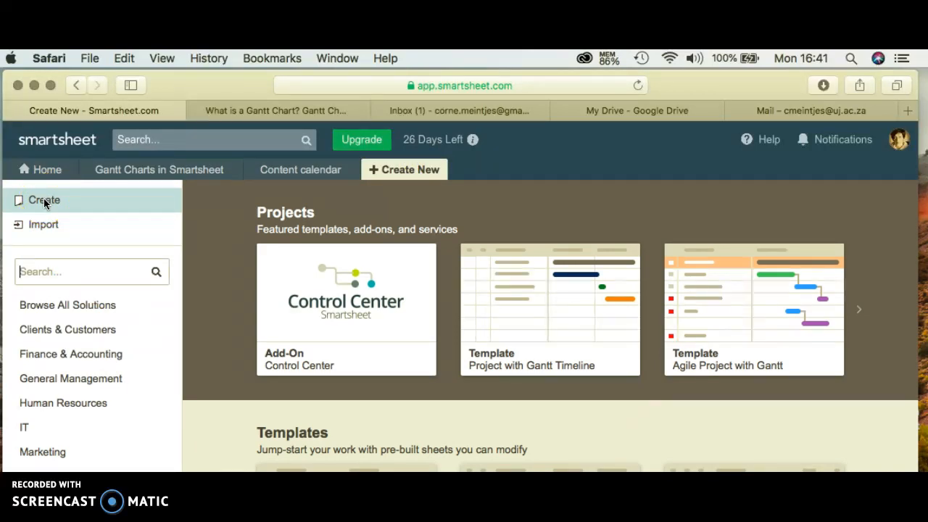
pyautogui.click(44, 199)
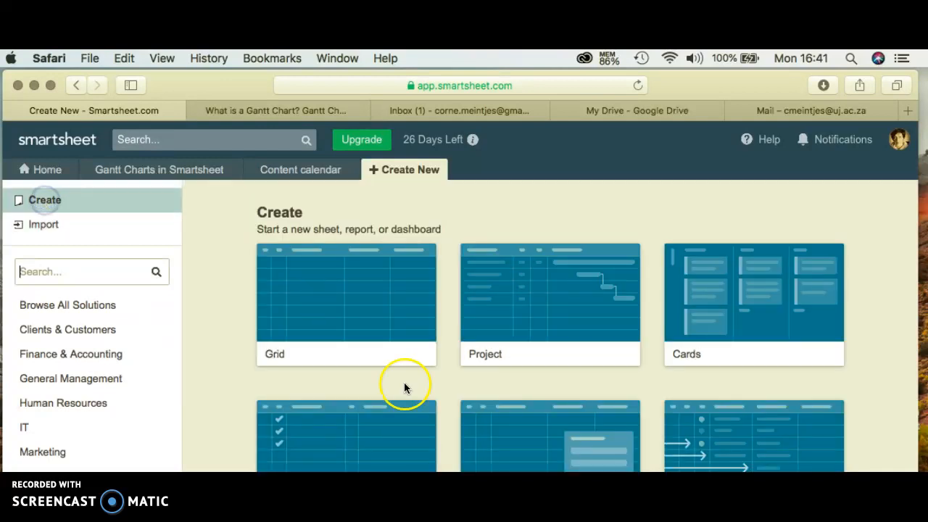
pyautogui.click(518, 268)
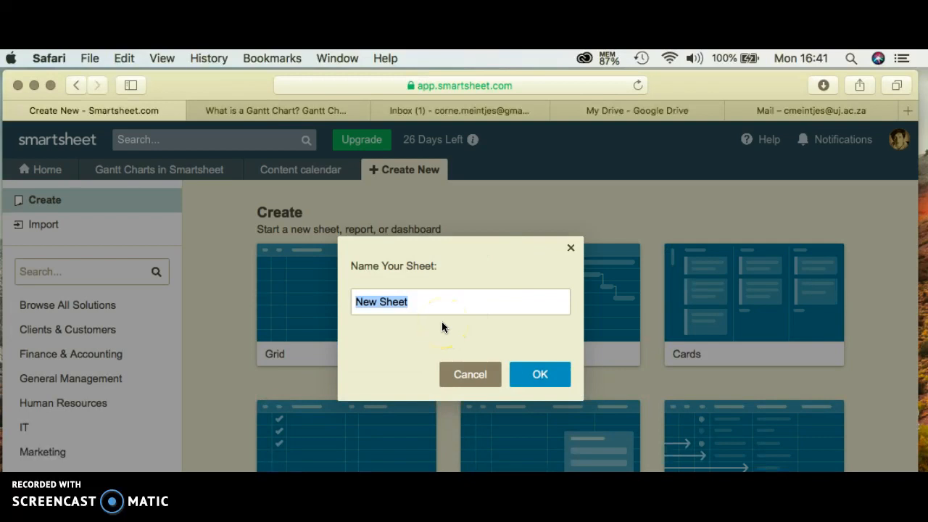
pyautogui.write('Close out report')
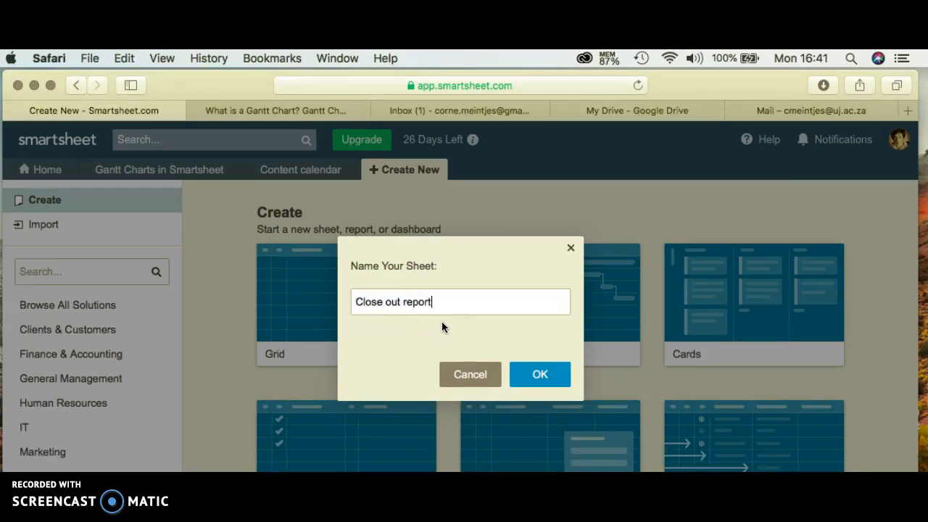
pyautogui.press('Return')
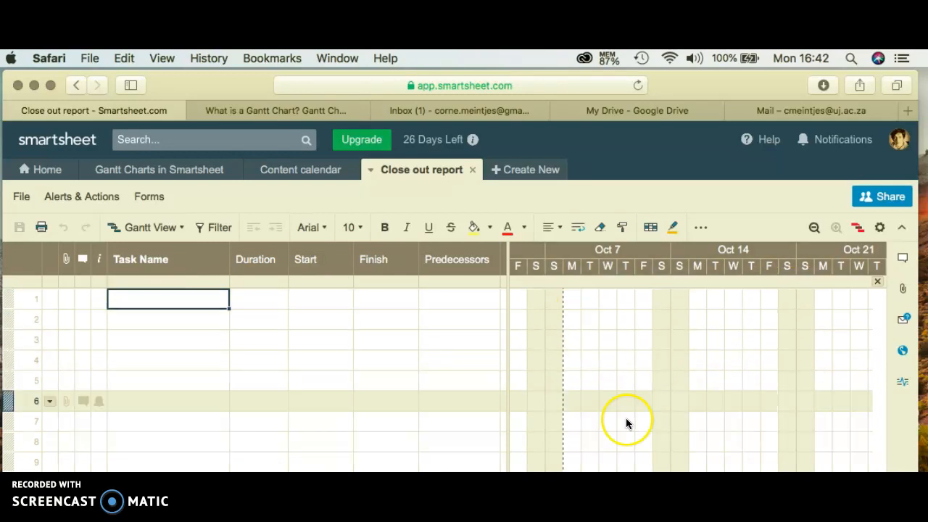
# Step: Enter "Digital elements" and "Facebook" as the task names in rows 1 and 2
pyautogui.moveTo(508, 331); pyautogui.dragTo(505, 352)
pyautogui.click(87, 295)
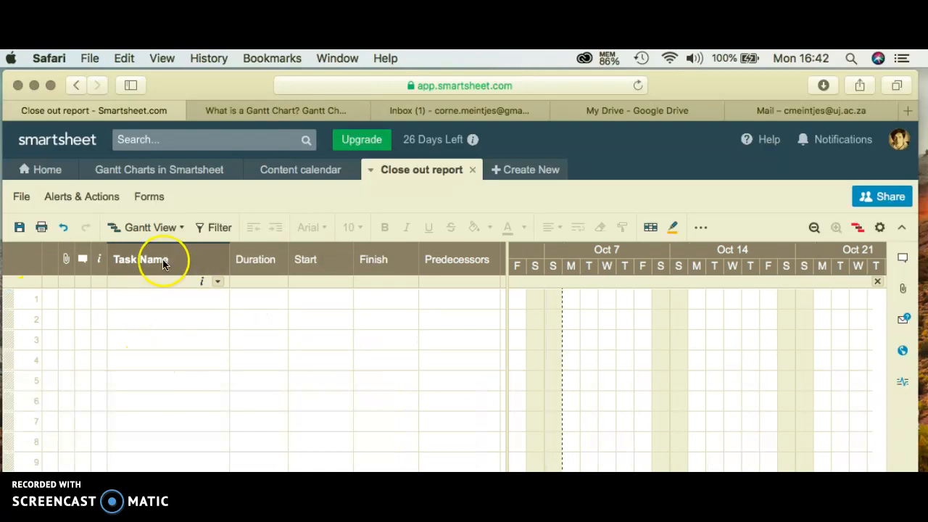
pyautogui.click(129, 300)
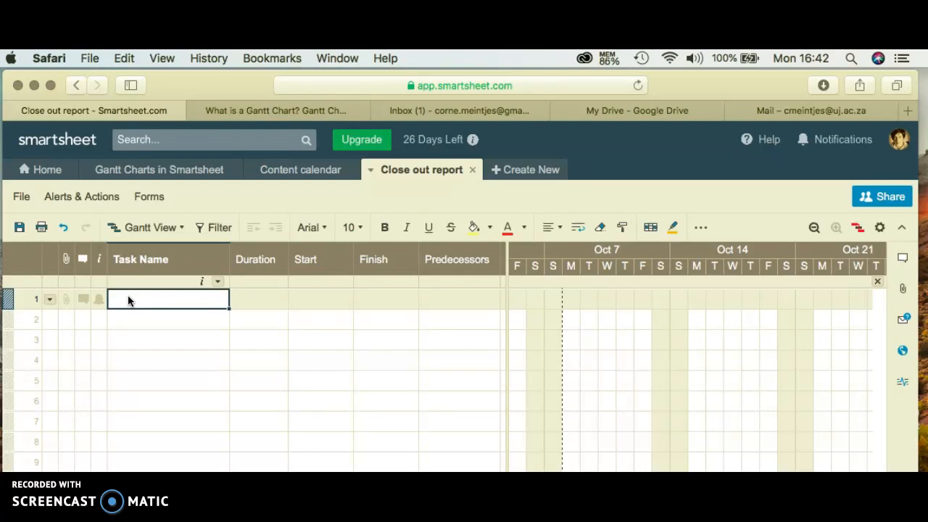
pyautogui.write('Digital elements')
pyautogui.press('Return')
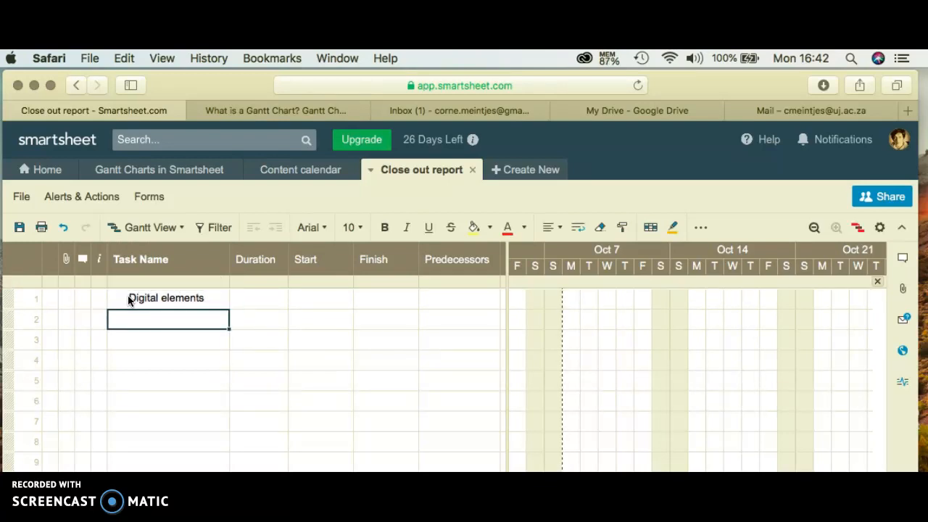
pyautogui.write('Facebook')
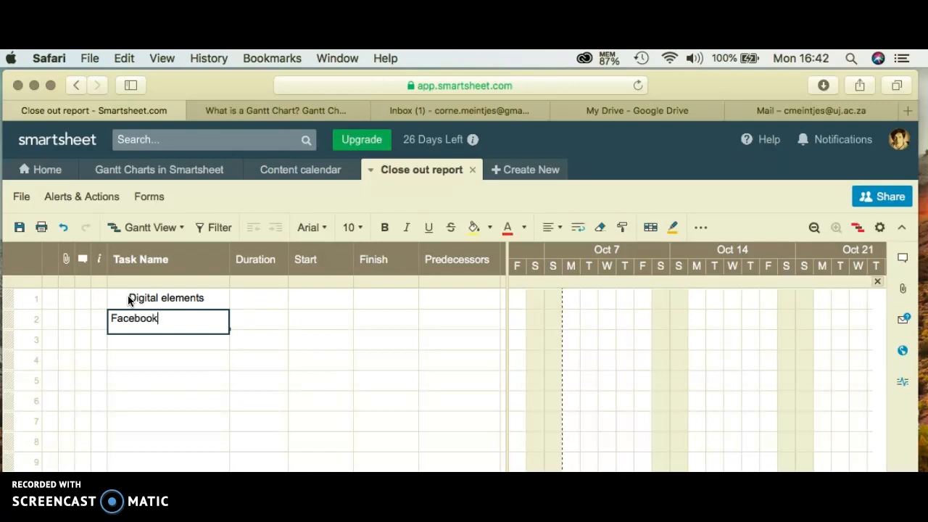
pyautogui.press('Return')
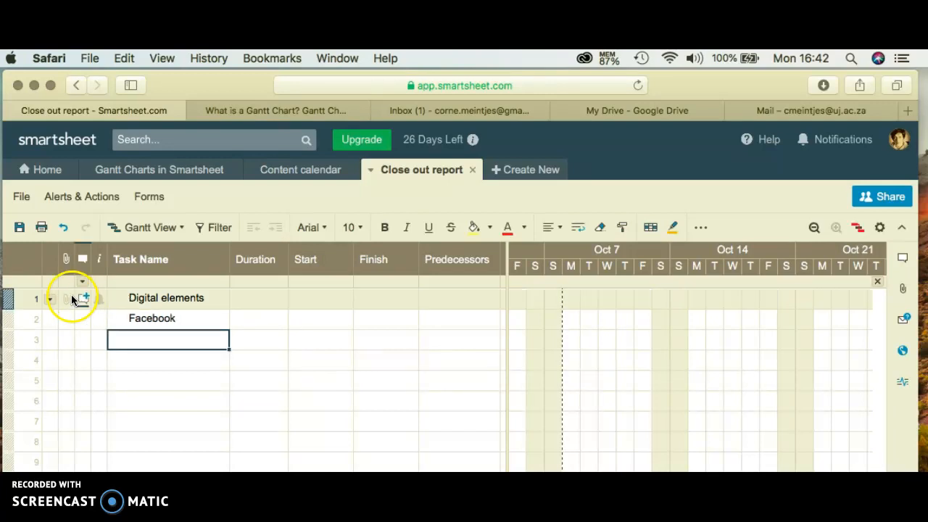
# Step: Extend the task name in row 2 to "Facebook - theme 1"
pyautogui.click(181, 324)
pyautogui.click(182, 324)
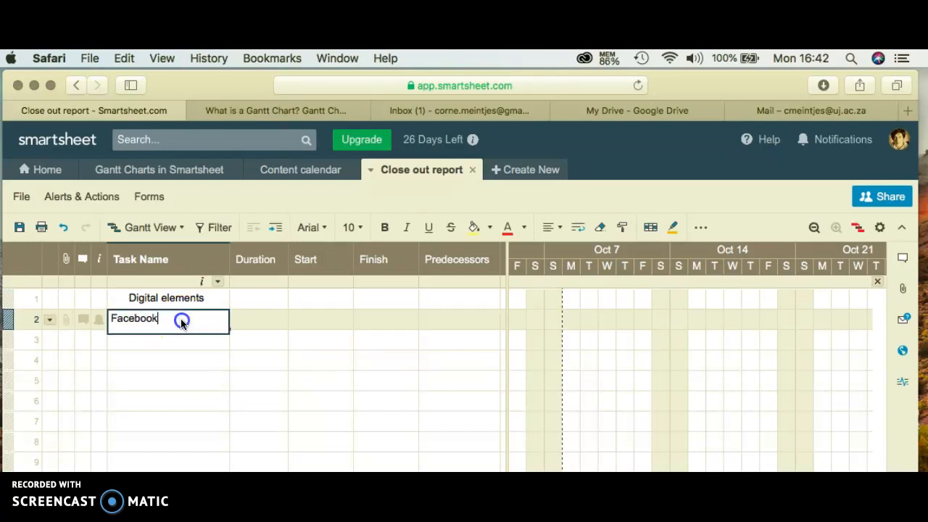
pyautogui.write('- theme 1')
pyautogui.press('Return')
pyautogui.click(182, 324)
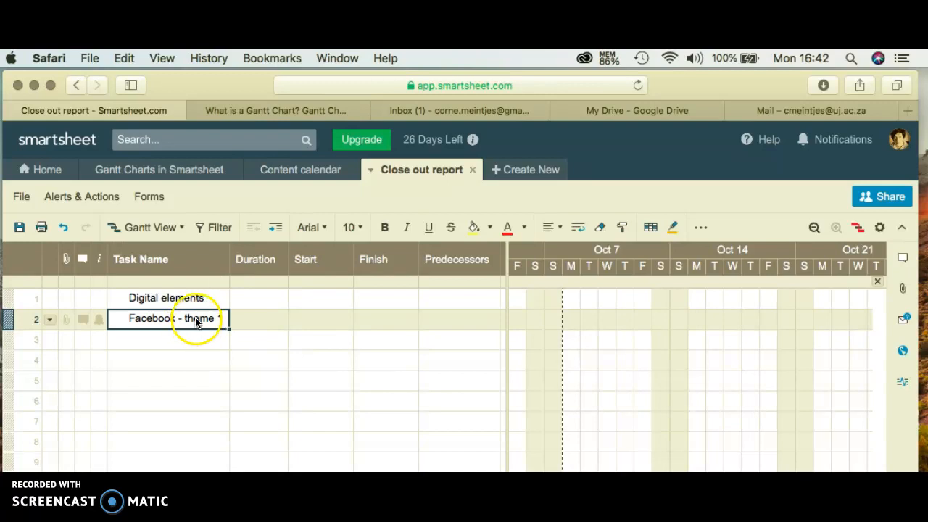
# Step: Set the duration of the Facebook task in row 2 to 2 days
pyautogui.click(261, 322)
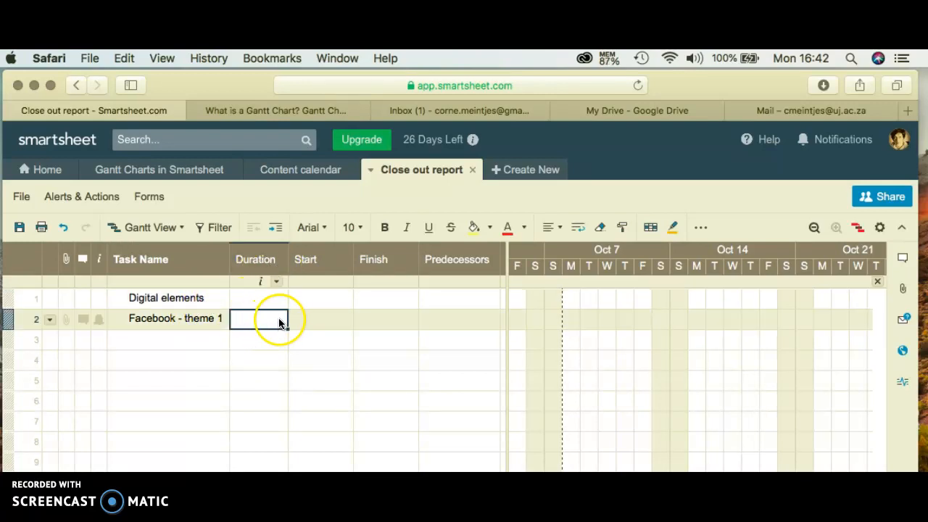
pyautogui.write('1 week')
pyautogui.press('Return')
pyautogui.doubleClick(261, 316)
pyautogui.write('2 days')
pyautogui.press('Return')
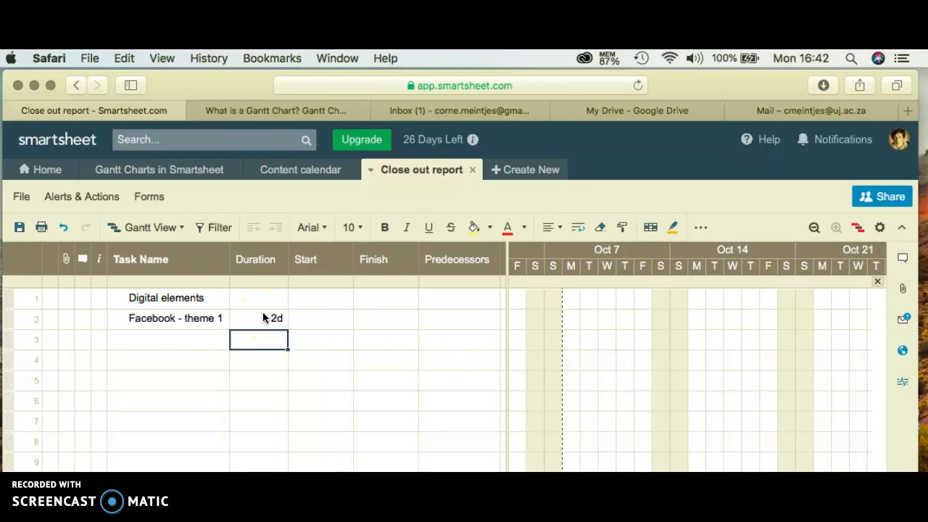
# Step: Rename the task in row 2 as "Facebook - building community"
pyautogui.doubleClick(216, 321)
pyautogui.press('BackSpace')
pyautogui.press('BackSpace')
pyautogui.press('BackSpace')
pyautogui.press('BackSpace')
pyautogui.press('BackSpace')
pyautogui.press('BackSpace')
pyautogui.write('building community')
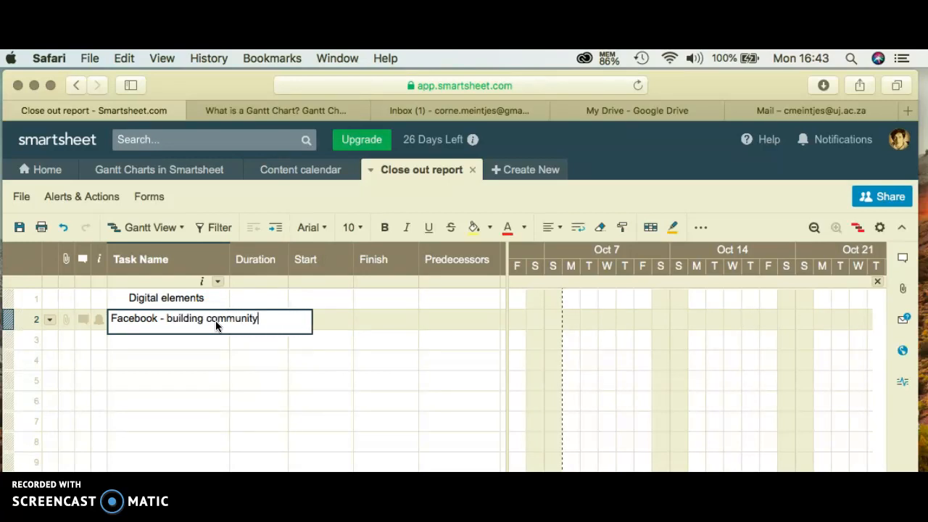
pyautogui.press('Return')
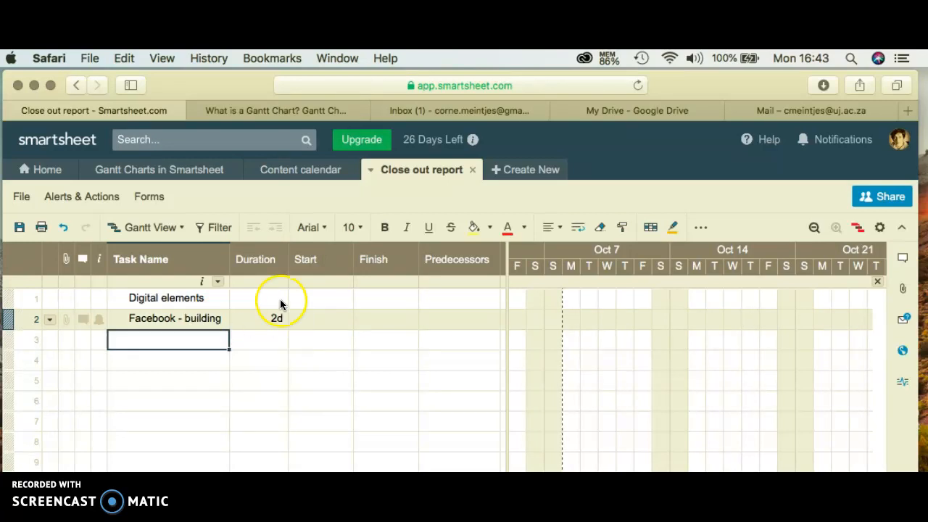
# Step: Set the start date of the Facebook task in row 2 to August 23, 2018
pyautogui.click(268, 319)
pyautogui.click(305, 321)
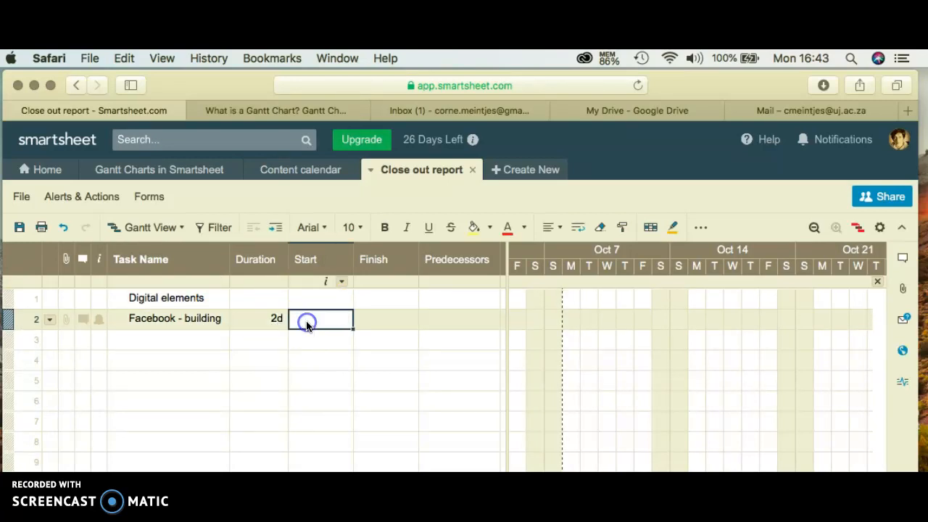
pyautogui.click(338, 324)
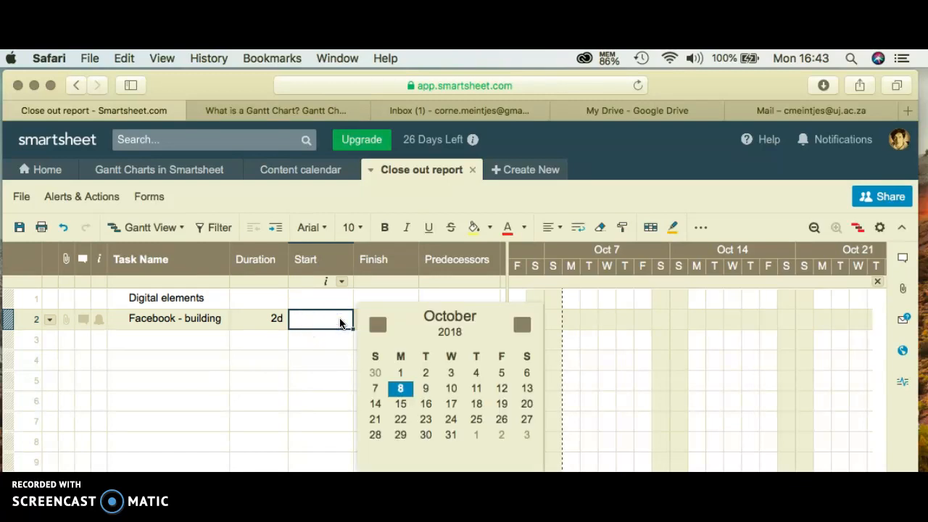
pyautogui.click(378, 324)
pyautogui.click(378, 325)
pyautogui.click(378, 325)
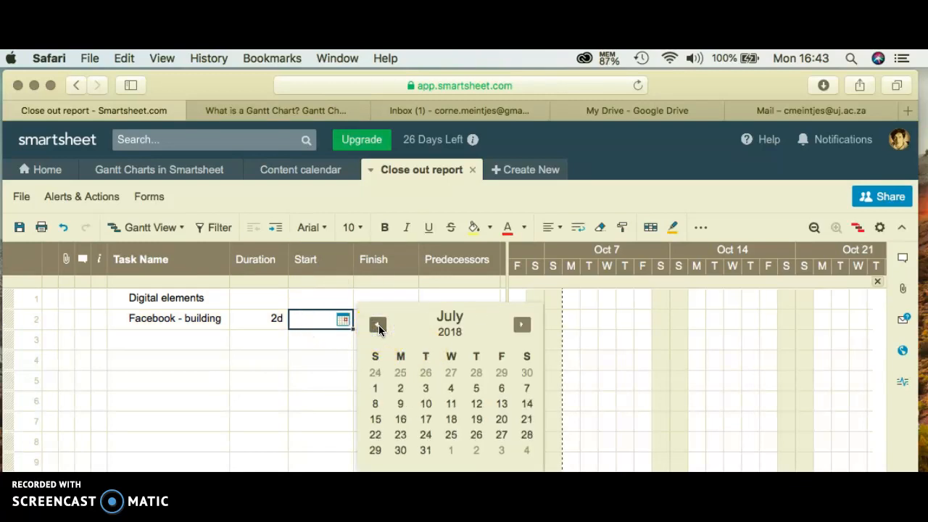
pyautogui.click(522, 324)
pyautogui.click(522, 324)
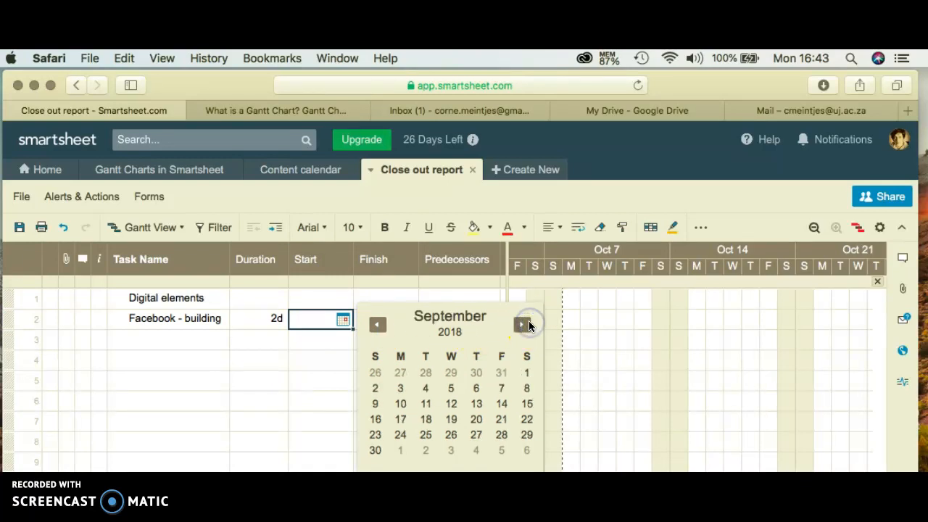
pyautogui.click(377, 324)
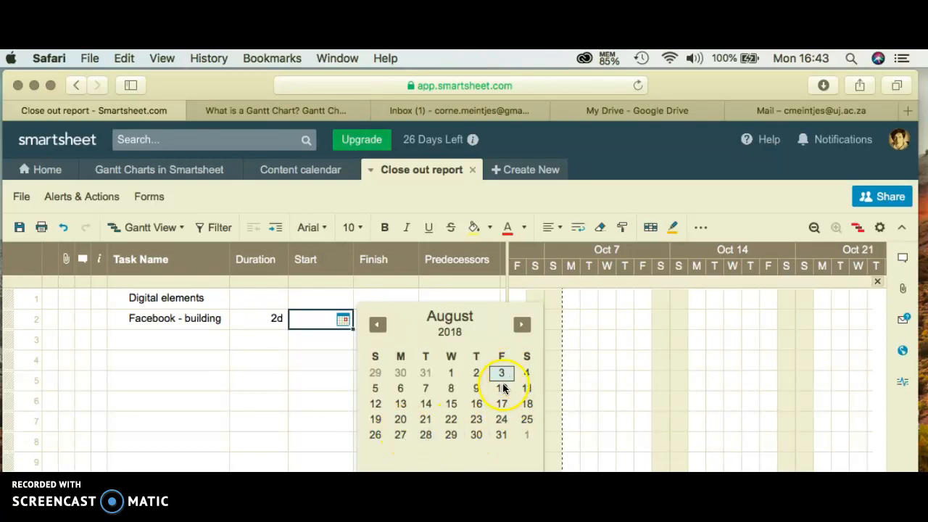
pyautogui.click(479, 419)
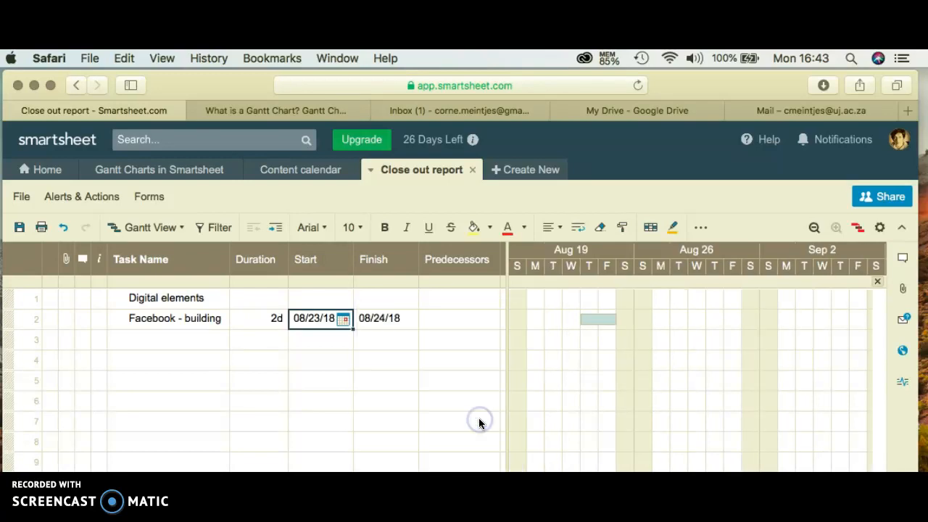
# Step: Recolour the Facebook task's Gantt bar in row 2 to orange-red
pyautogui.click(596, 317)
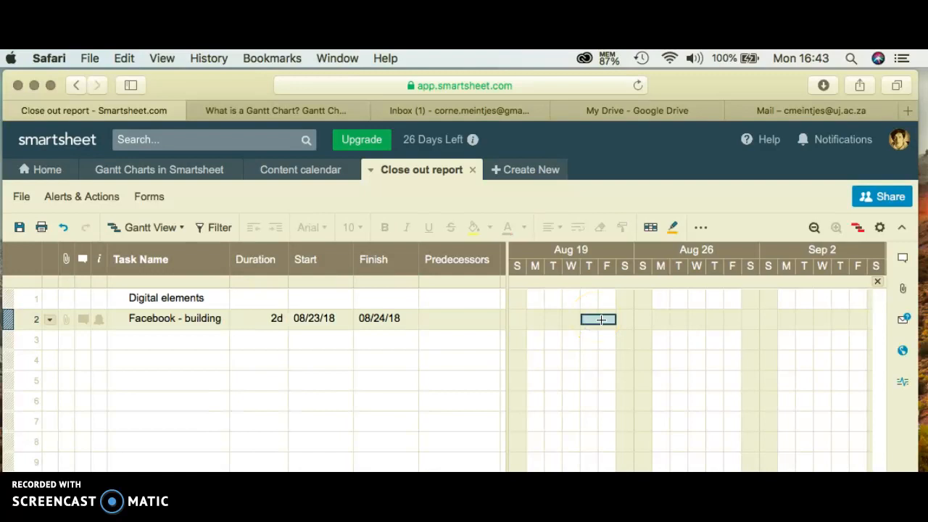
pyautogui.rightClick(600, 319)
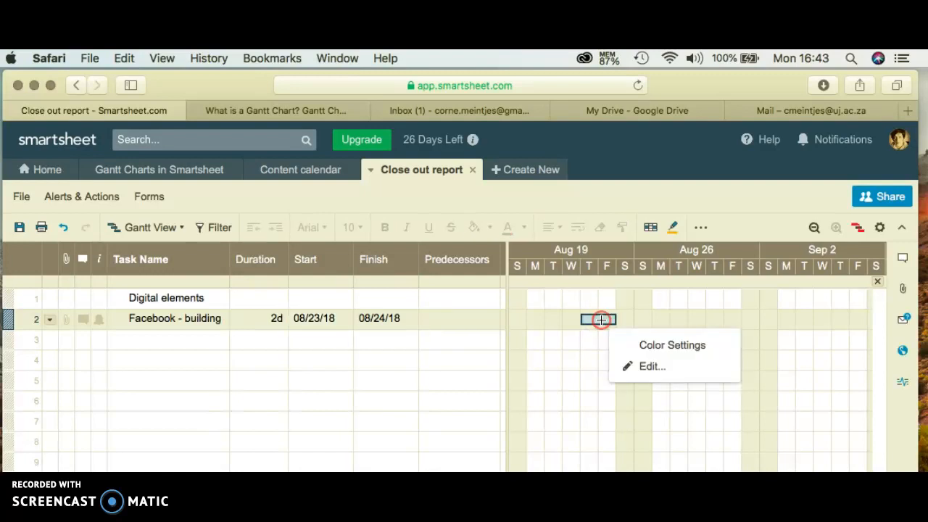
pyautogui.click(646, 344)
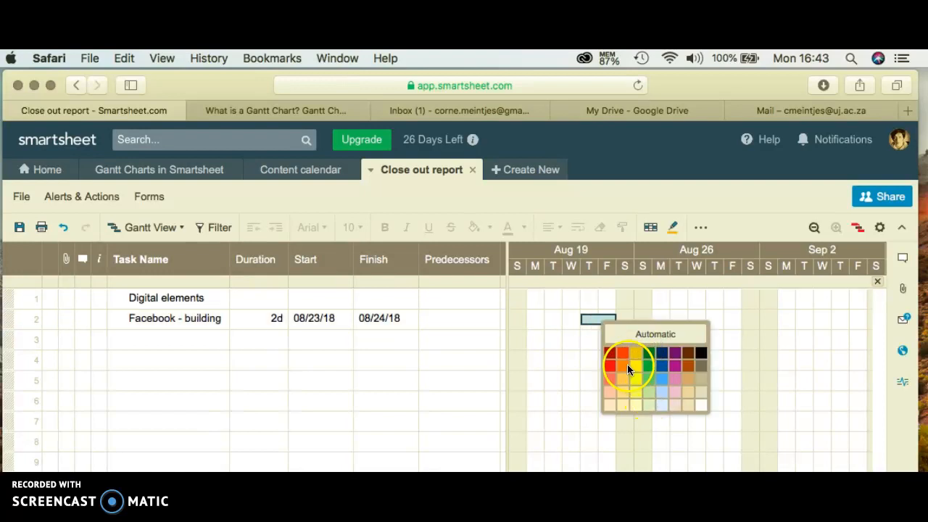
pyautogui.click(622, 354)
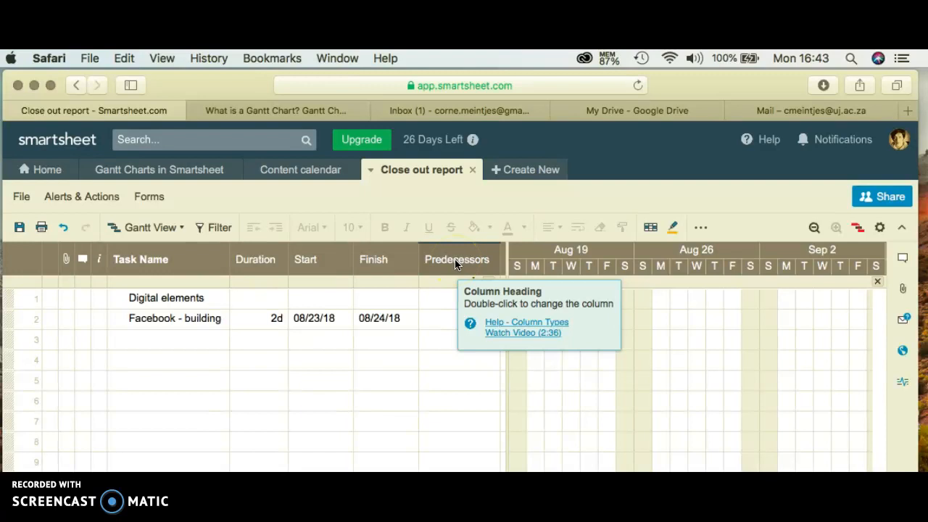
# Step: Hide the Predecessors column in the task grid
pyautogui.click(446, 331)
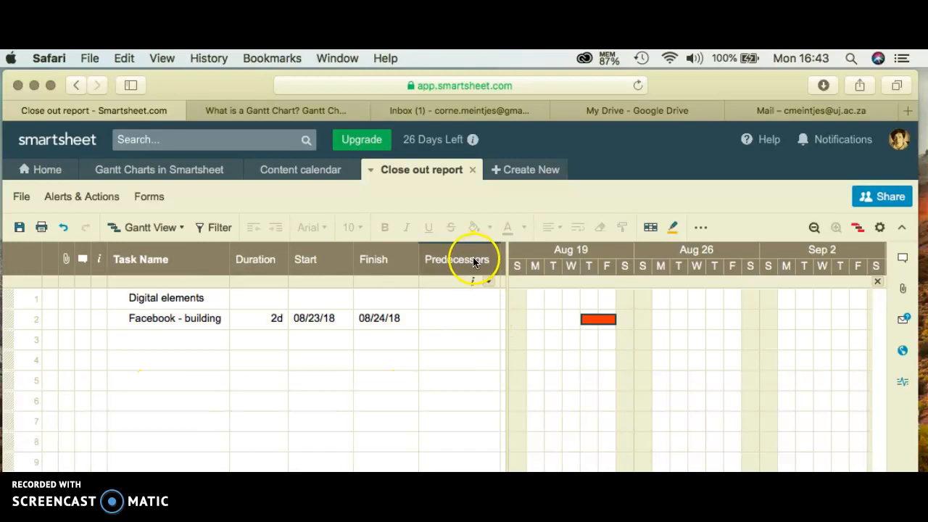
pyautogui.rightClick(444, 261)
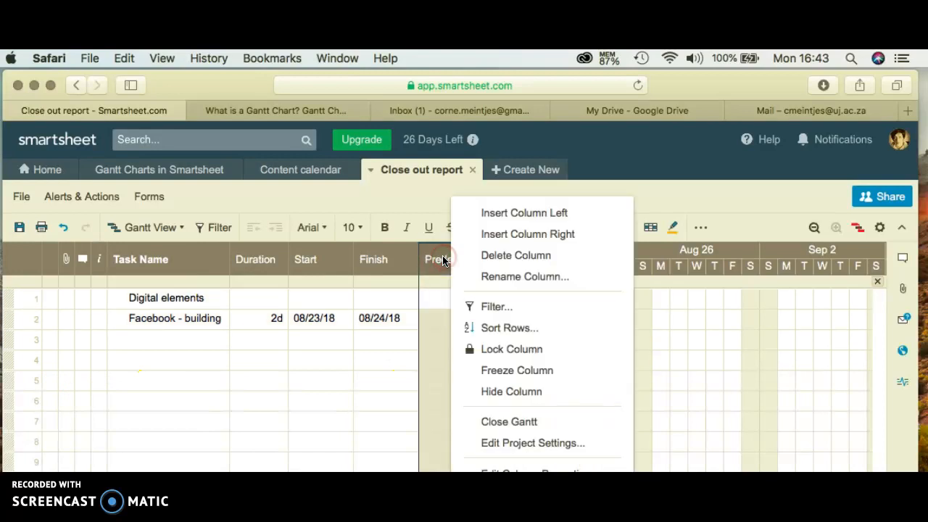
pyautogui.click(500, 391)
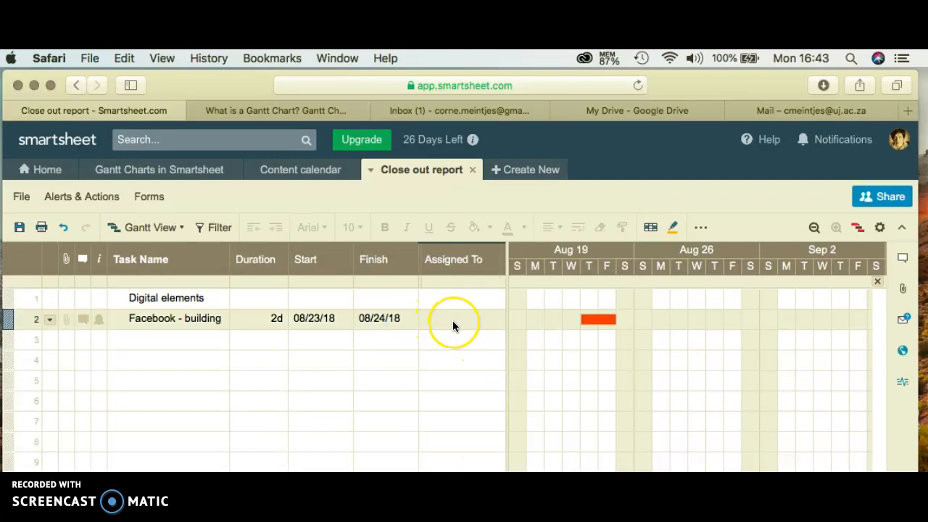
# Step: Enter the responsible person's name as the assignee of the Facebook task in row 2
pyautogui.click(453, 324)
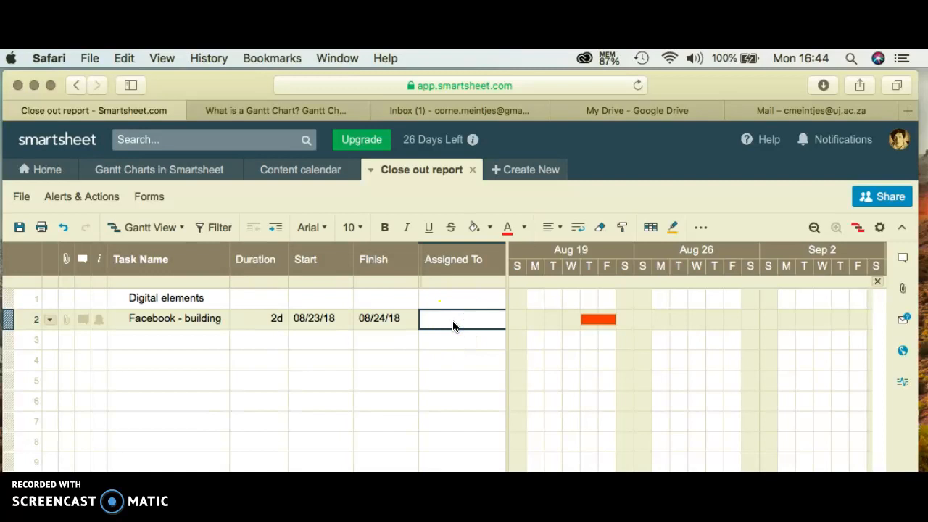
pyautogui.write('Tsepo')
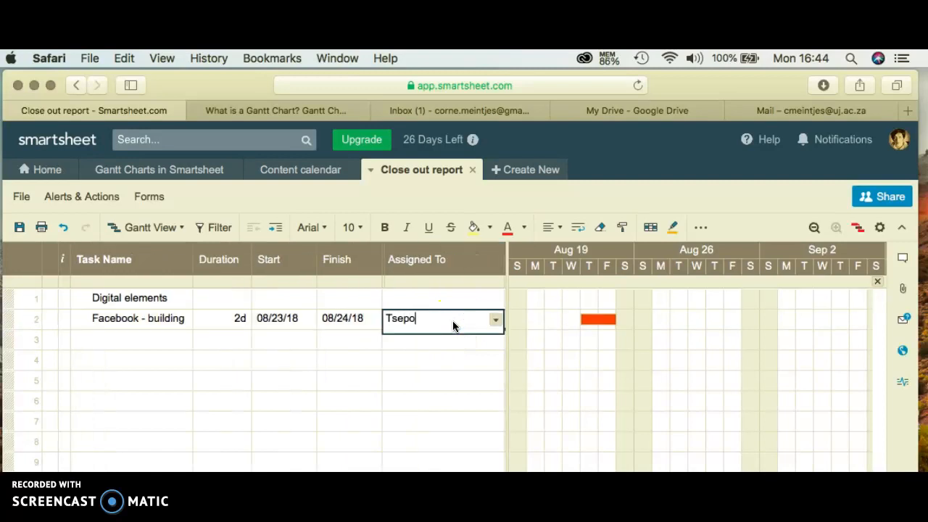
pyautogui.press('Return')
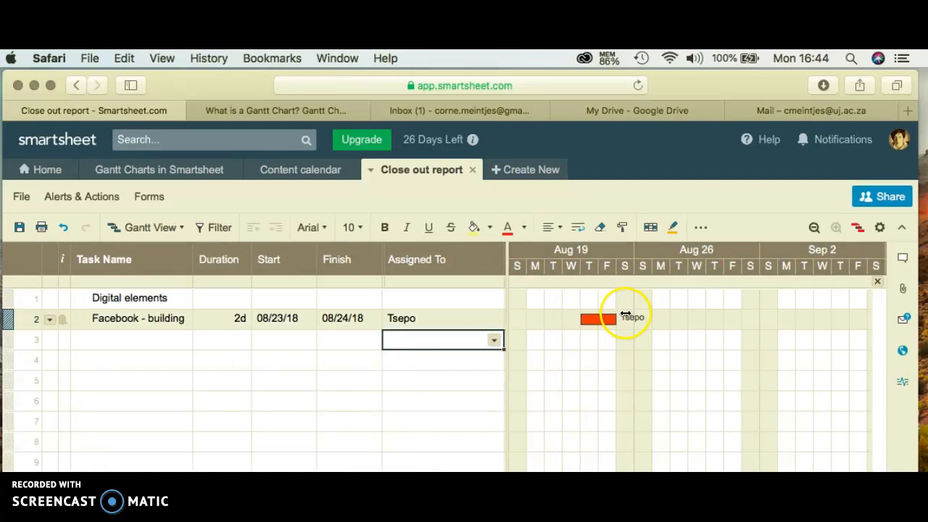
# Step: Set the Facebook task in row 2 to 100% complete with the status Complete
pyautogui.hscroll(2, 458, 310)
pyautogui.hscroll(2, 458, 309)
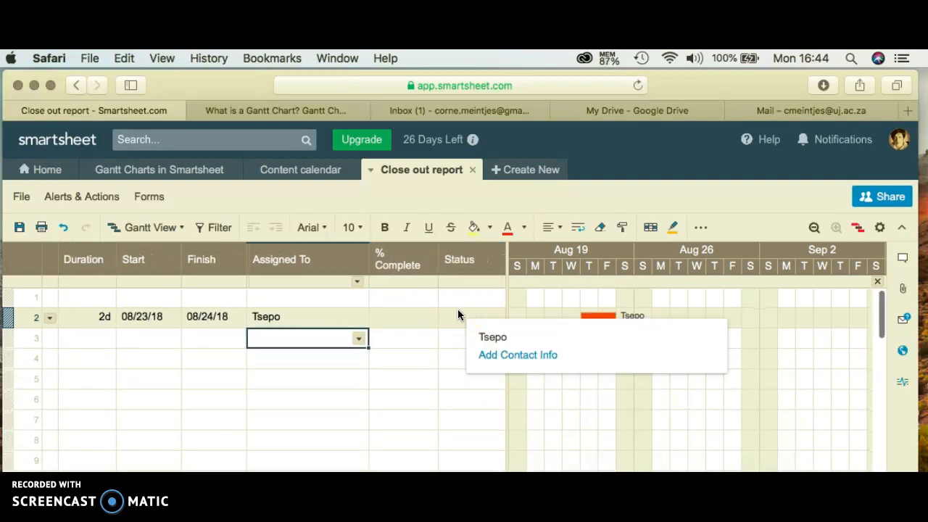
pyautogui.click(372, 322)
pyautogui.write('100%')
pyautogui.press('Return')
pyautogui.press('Up')
pyautogui.press('Right')
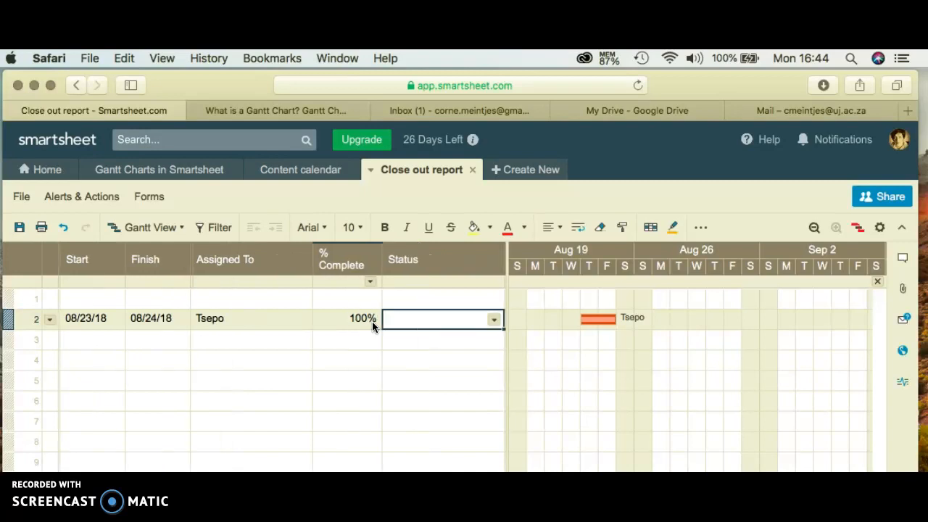
pyautogui.click(493, 319)
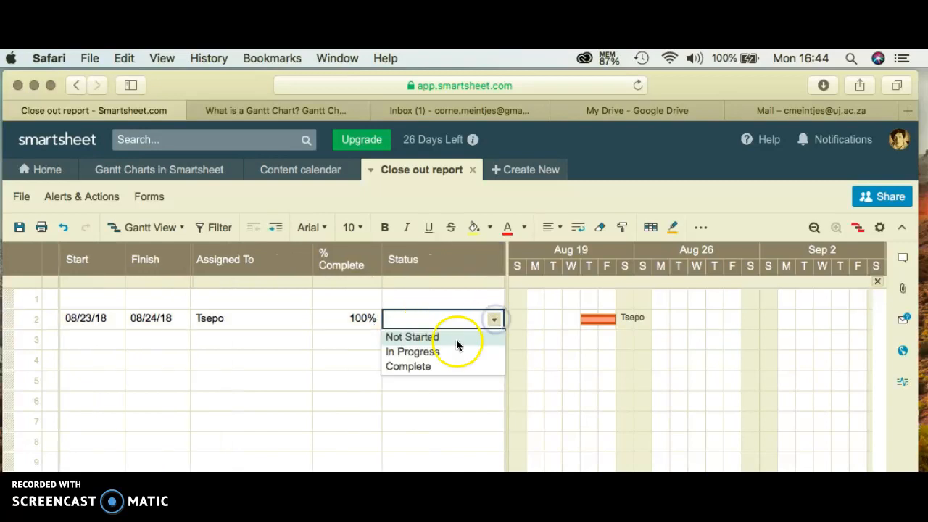
pyautogui.click(442, 367)
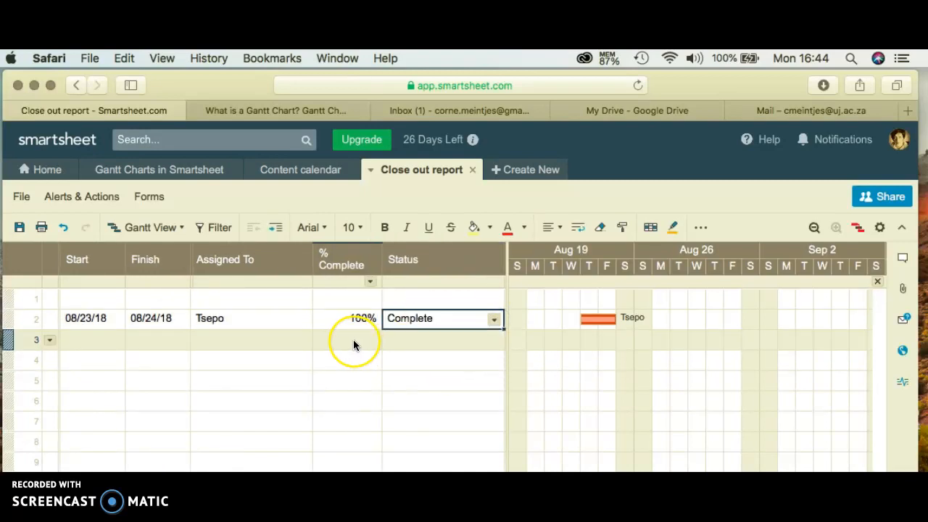
# Step: Insert an empty row directly below the "Digital elements" row
pyautogui.hscroll(-5, 353, 340)
pyautogui.click(230, 318)
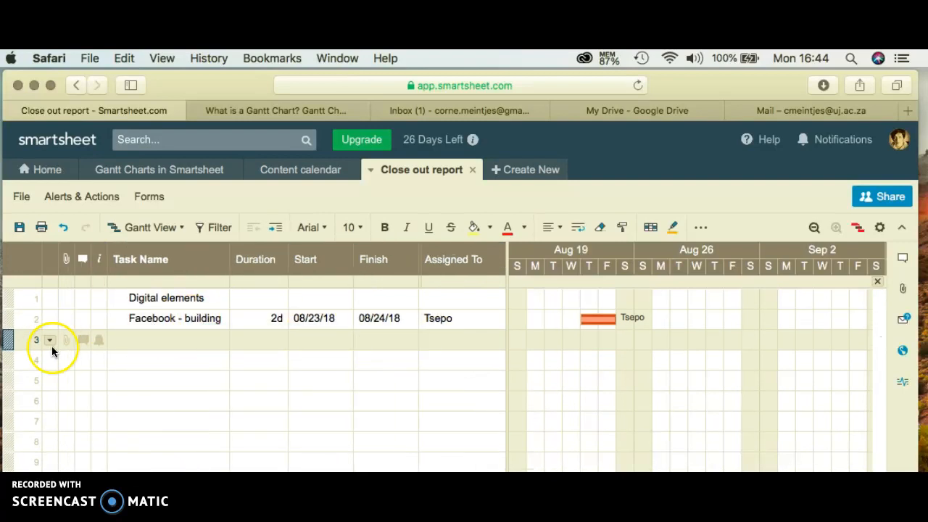
pyautogui.click(49, 299)
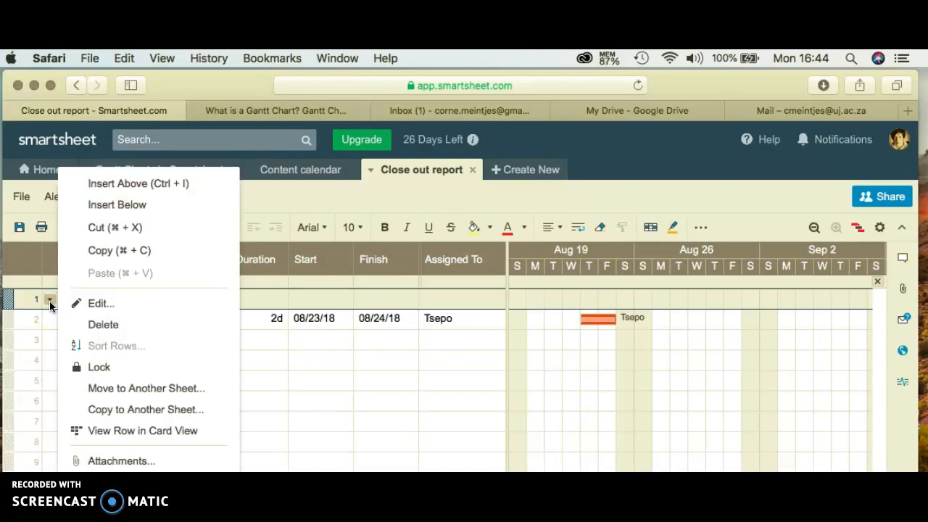
pyautogui.click(104, 204)
# Step: Enter "Development of content calendar" as the task name in the empty row 2
pyautogui.click(122, 315)
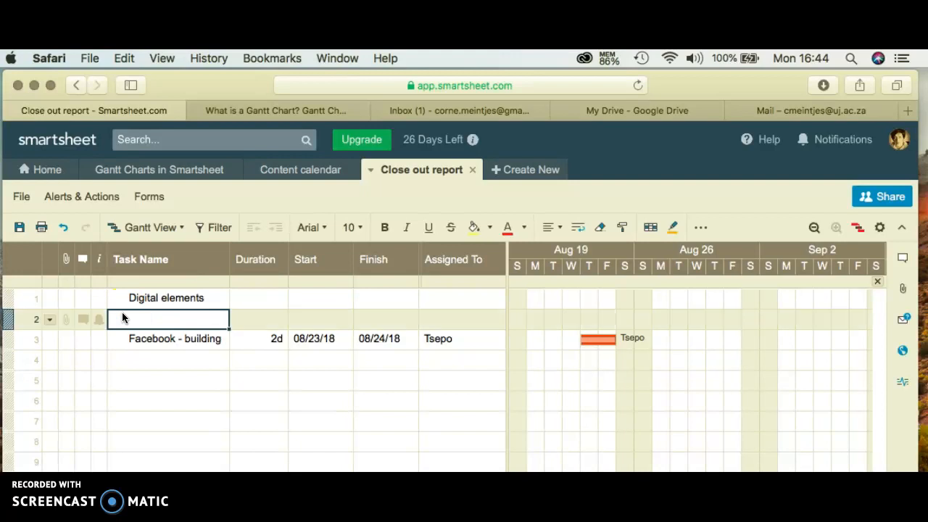
pyautogui.write('Development of content caldena')
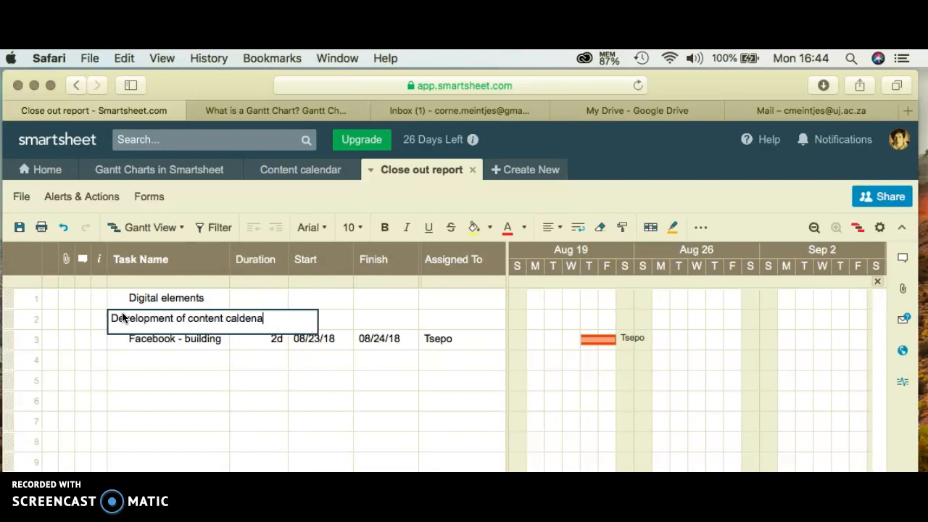
pyautogui.press('BackSpace')
pyautogui.press('BackSpace')
pyautogui.press('BackSpace')
pyautogui.write('endar')
pyautogui.press('Return')
# Step: Set the duration of the content calendar task in row 2 to 1 week
pyautogui.press('Up')
pyautogui.press('Right')
pyautogui.write('1week')
pyautogui.press('Return')
# Step: Set the start date of the content calendar task in row 2 to August 13, 2018
pyautogui.press('Up')
pyautogui.press('Right')
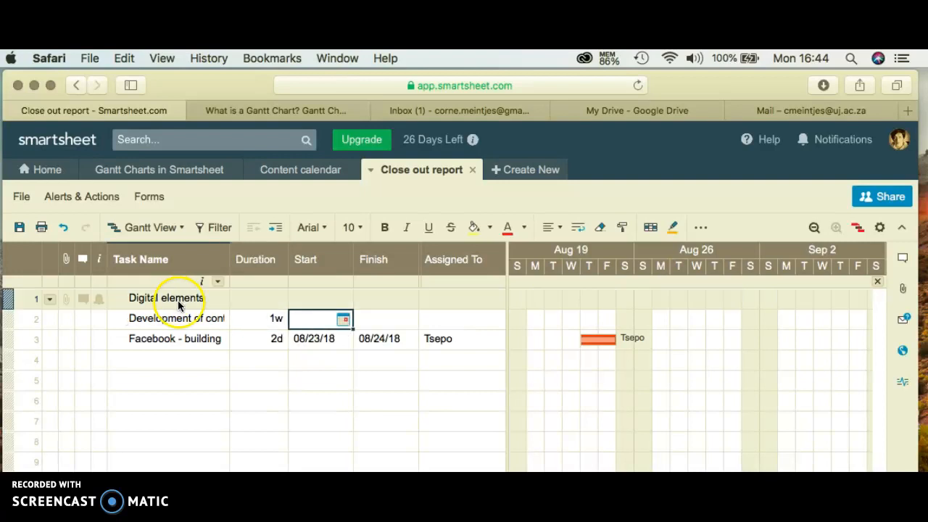
pyautogui.click(336, 316)
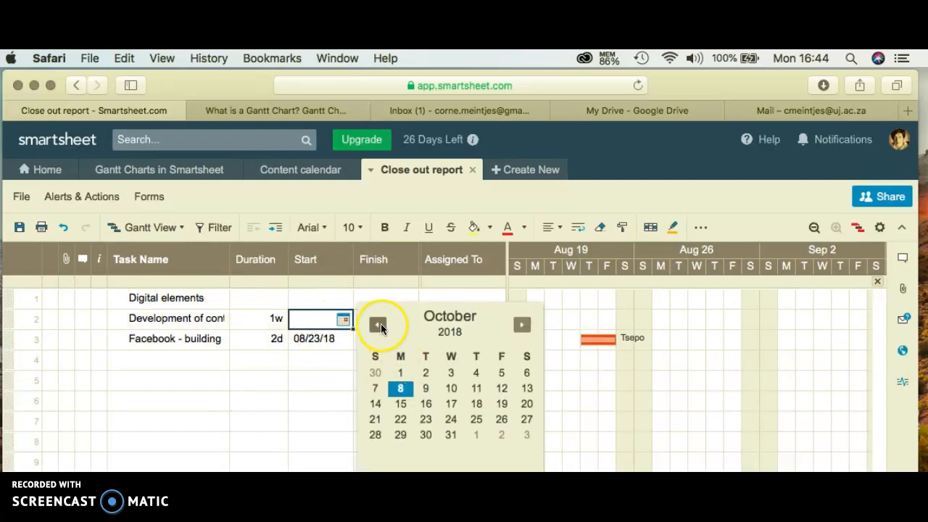
pyautogui.click(378, 324)
pyautogui.click(379, 324)
pyautogui.click(400, 404)
pyautogui.click(401, 405)
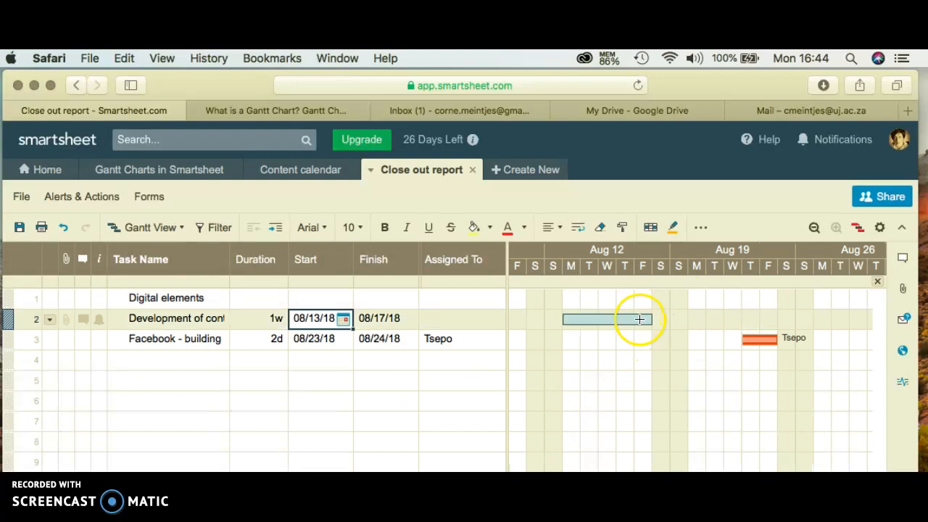
# Step: Recolour the content calendar task's Gantt bar in row 2 to dark purple
pyautogui.rightClick(641, 319)
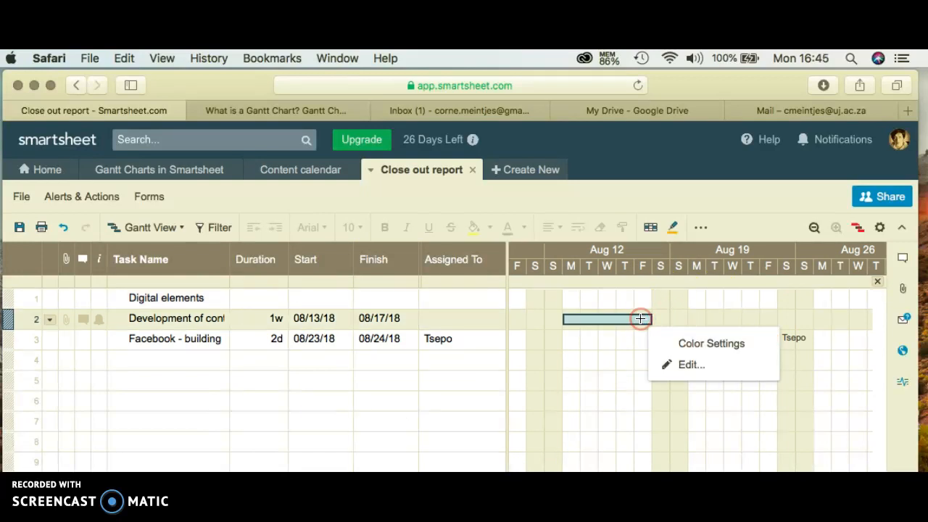
pyautogui.click(686, 348)
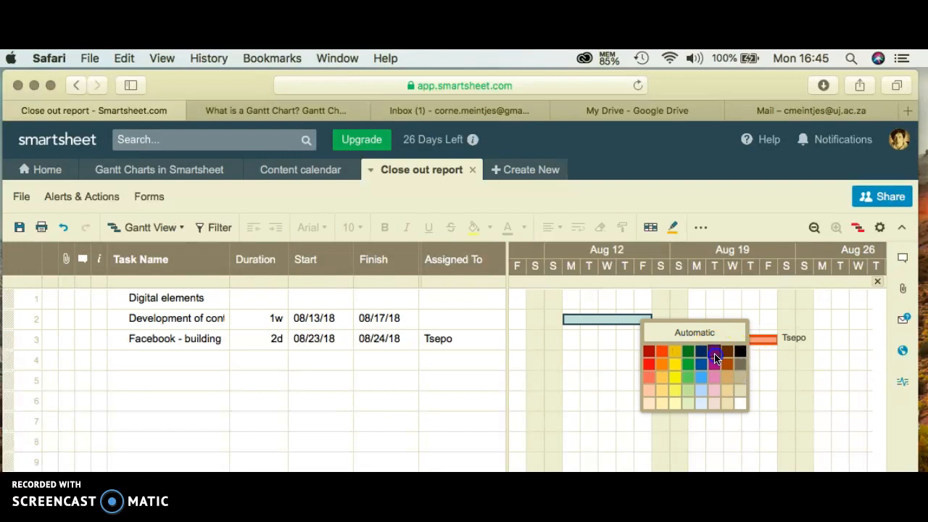
pyautogui.click(715, 357)
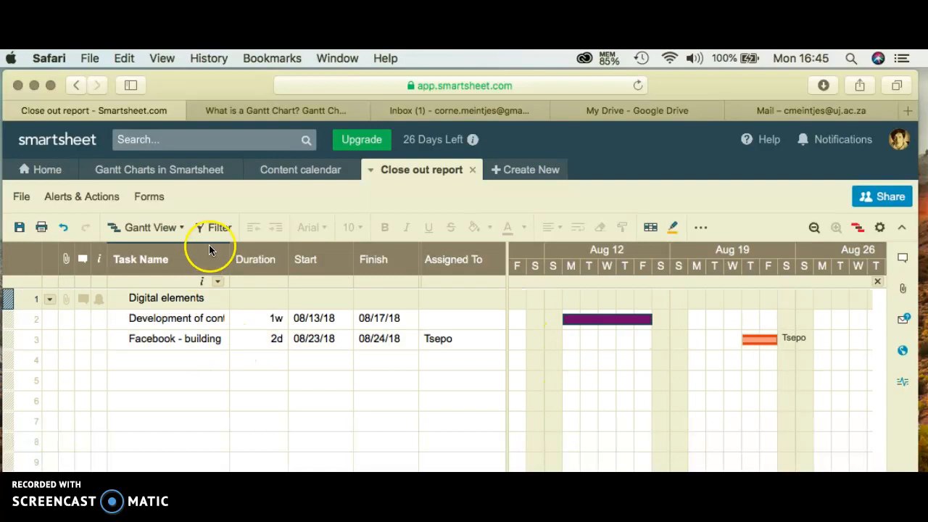
# Step: Enter "Facebook - theme 1" as the task name in row 4
pyautogui.click(142, 356)
pyautogui.click(165, 361)
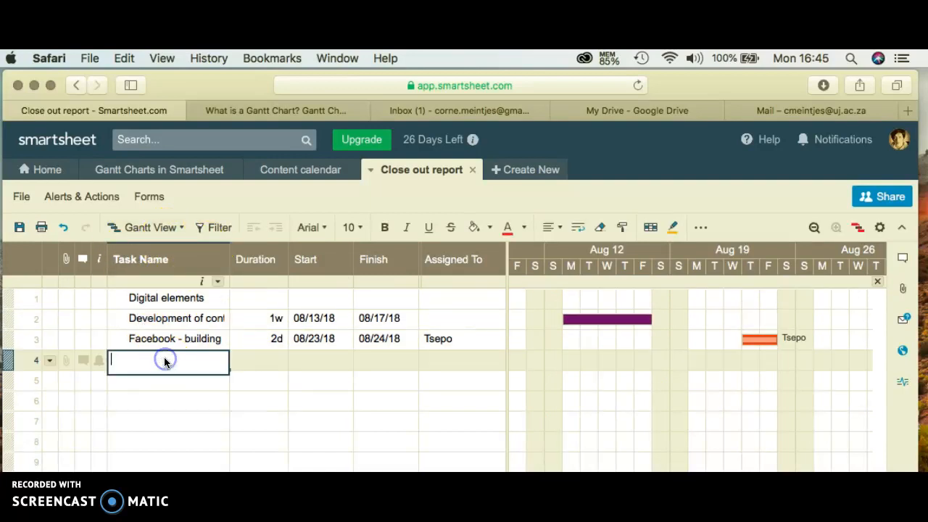
pyautogui.write('Facebook')
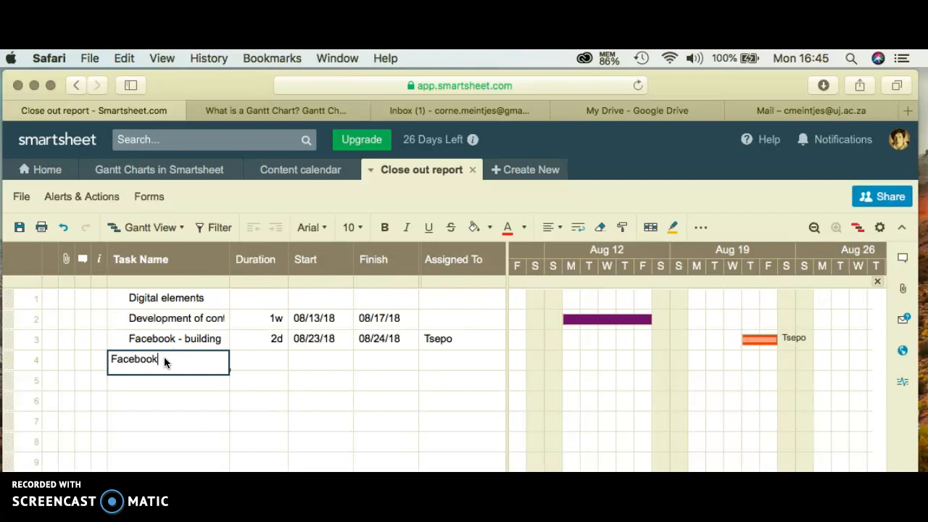
pyautogui.write(' - theme 1')
pyautogui.press('Return')
# Step: Set the duration of the "Facebook - theme 1" task in row 4 to 1 week
pyautogui.click(164, 360)
pyautogui.press('Tab')
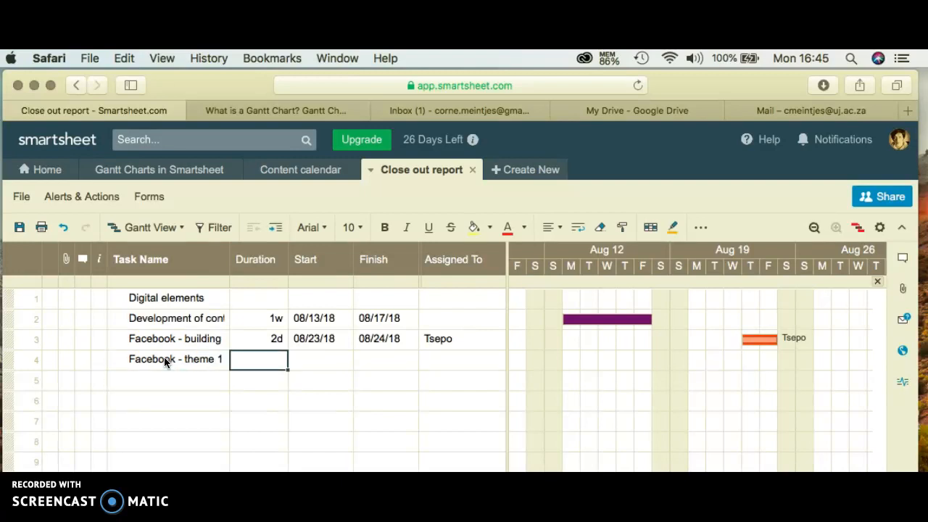
pyautogui.write('1we')
pyautogui.press('BackSpace')
pyautogui.press('BackSpace')
pyautogui.write('week')
pyautogui.press('Return')
# Step: Set the start date of the "Facebook - theme 1" task in row 4 to August 27, 2018
pyautogui.click(319, 360)
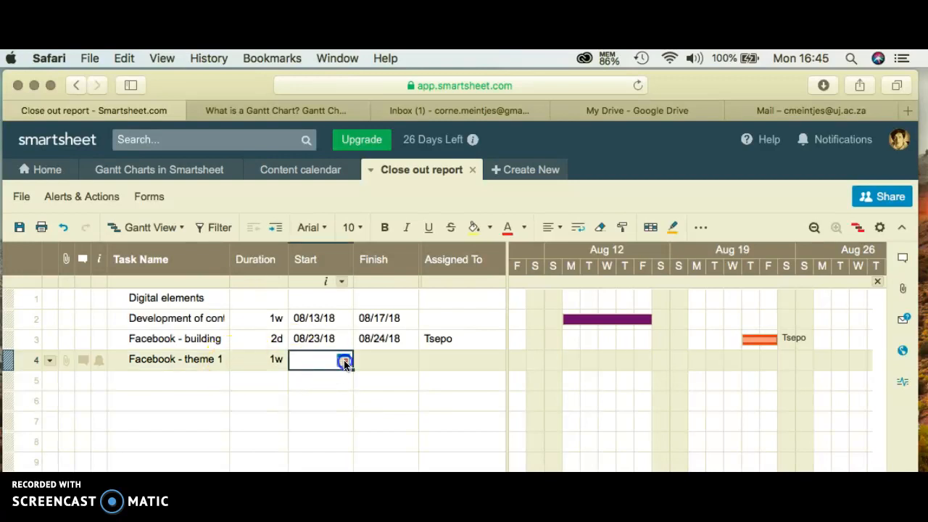
pyautogui.click(344, 361)
pyautogui.click(380, 193)
pyautogui.click(380, 193)
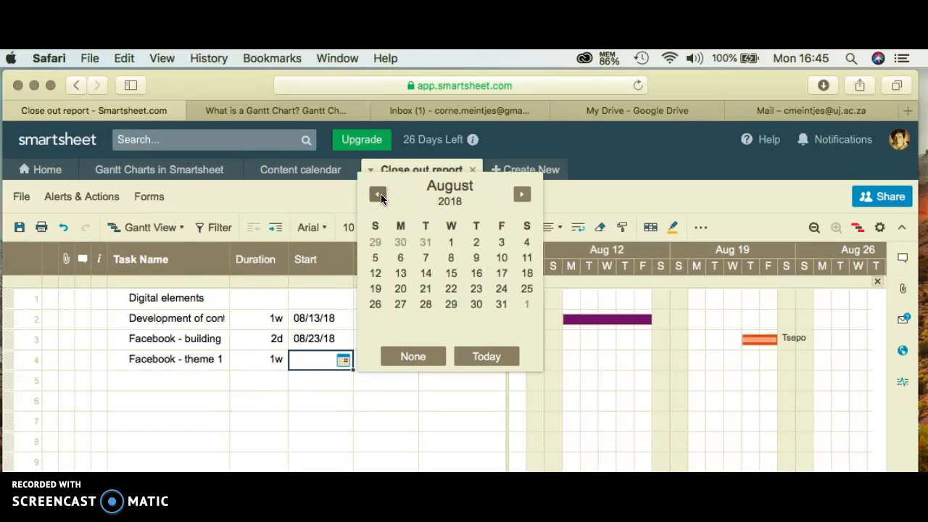
pyautogui.click(400, 303)
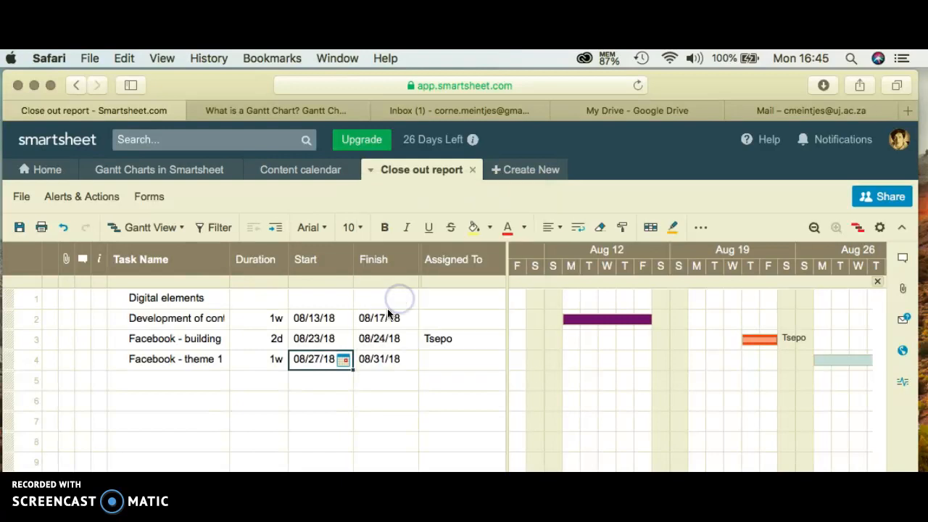
# Step: Recolour the "Facebook - theme 1" task's Gantt bar in row 4 to red
pyautogui.hscroll(5, 858, 378)
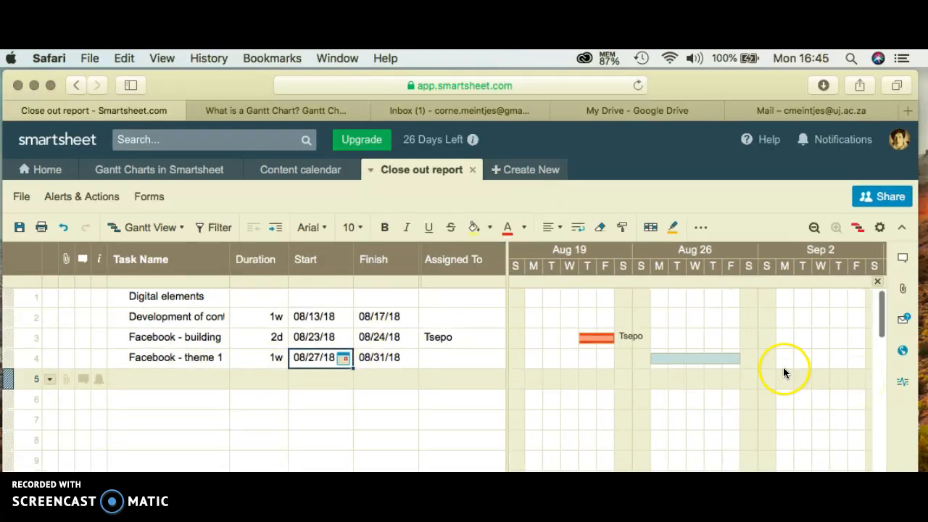
pyautogui.rightClick(704, 357)
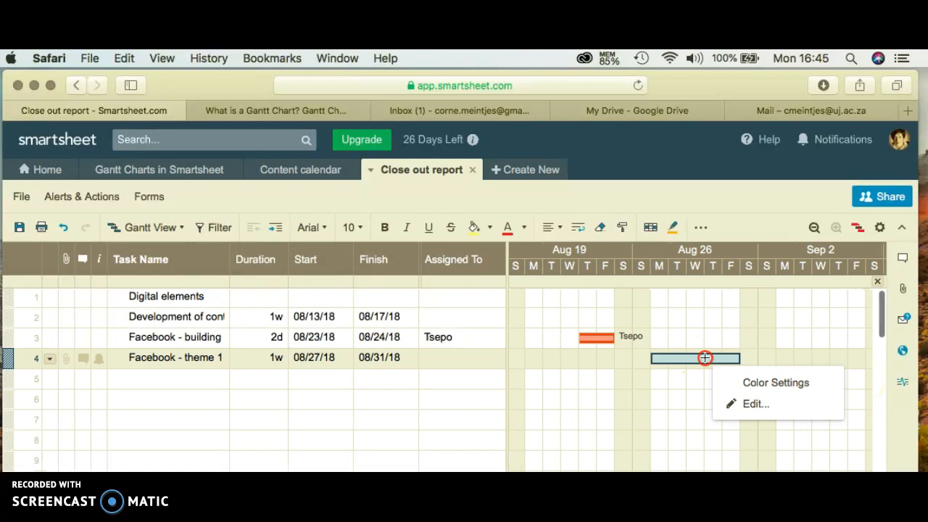
pyautogui.click(748, 382)
pyautogui.click(714, 402)
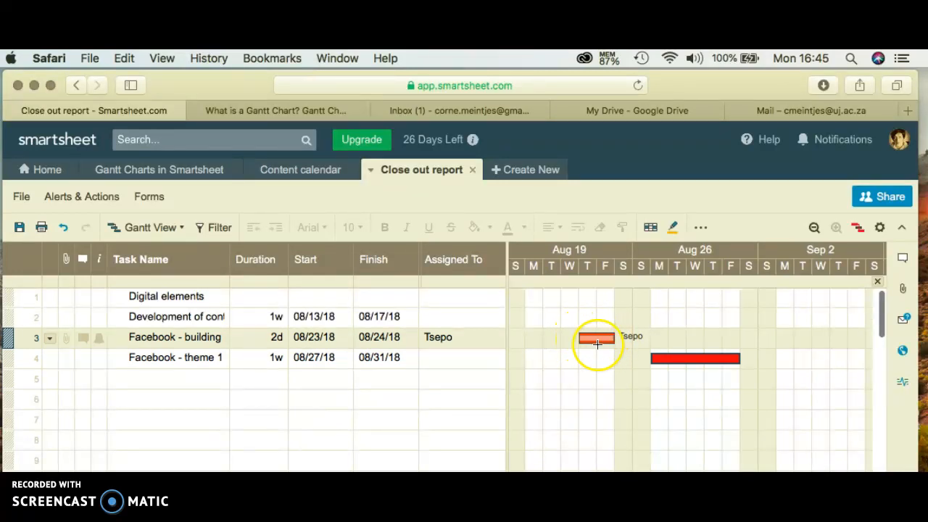
# Step: Enter the assignee's first name for the "Facebook - theme 1" task in row 4 and correct its spelling
pyautogui.click(465, 357)
pyautogui.click(441, 358)
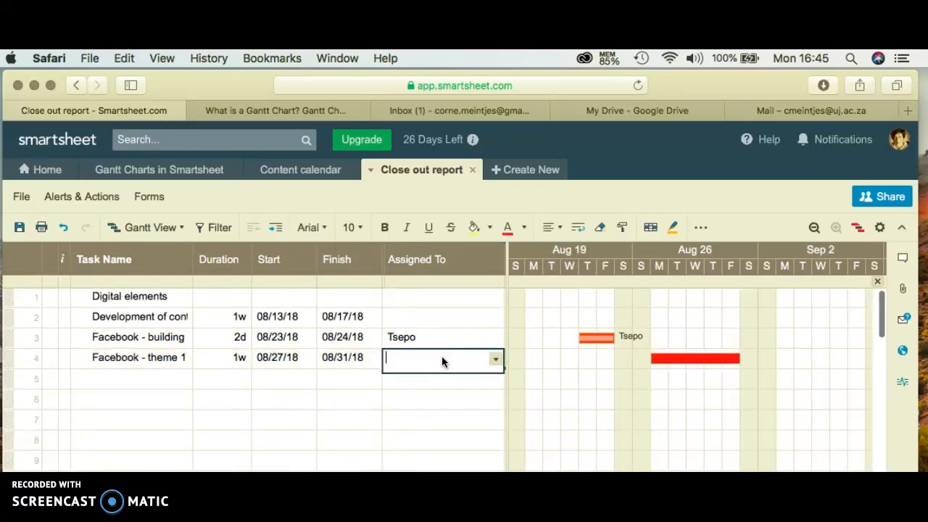
pyautogui.write('Katego')
pyautogui.press('Return')
pyautogui.doubleClick(408, 357)
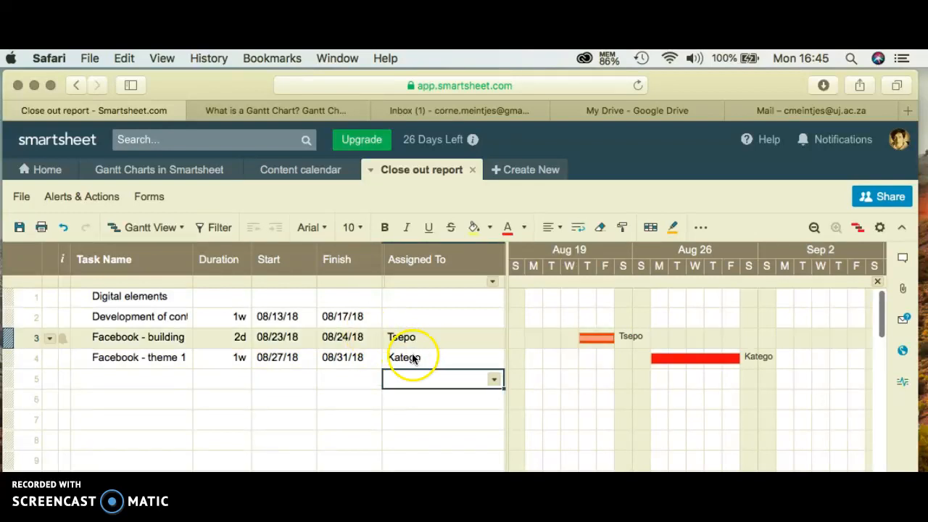
pyautogui.press('BackSpace')
pyautogui.press('BackSpace')
pyautogui.press('BackSpace')
pyautogui.press('BackSpace')
pyautogui.write('tlego')
pyautogui.press('Return')
# Step: Set the completion percentage of the "Facebook - theme 1" task in row 4 to 100%
pyautogui.press('Up')
pyautogui.press('Right')
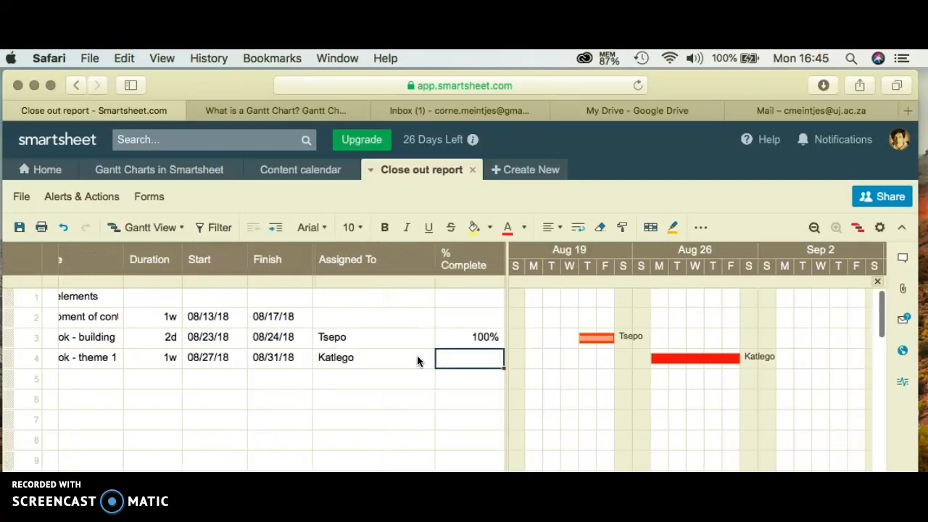
pyautogui.write('100')
pyautogui.press('Return')
# Step: Set the status of the "Facebook - theme 1" task in row 4 to In Progress
pyautogui.press('Up')
pyautogui.press('Right')
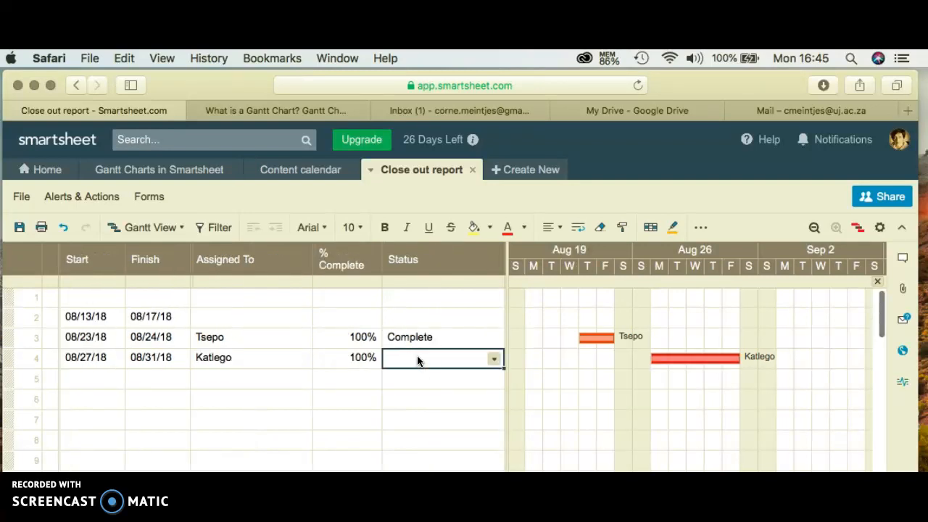
pyautogui.click(494, 359)
pyautogui.click(441, 392)
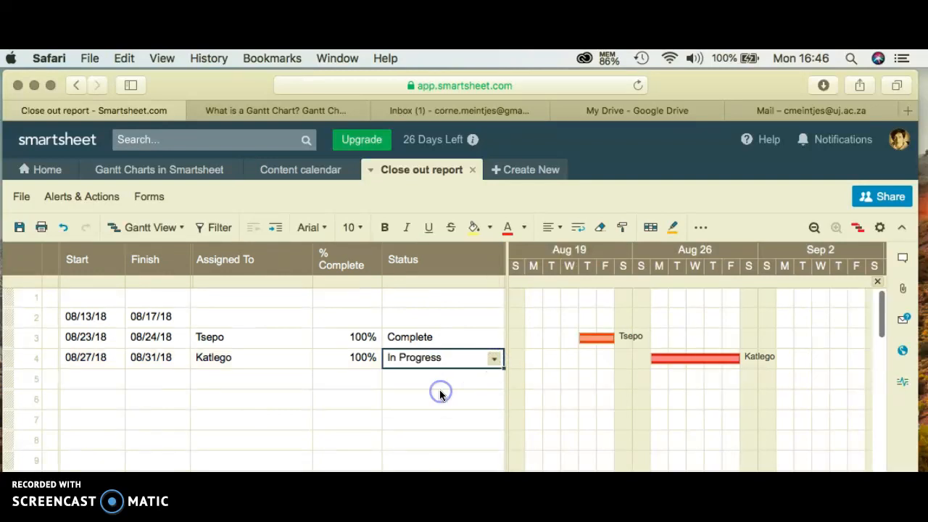
pyautogui.click(456, 396)
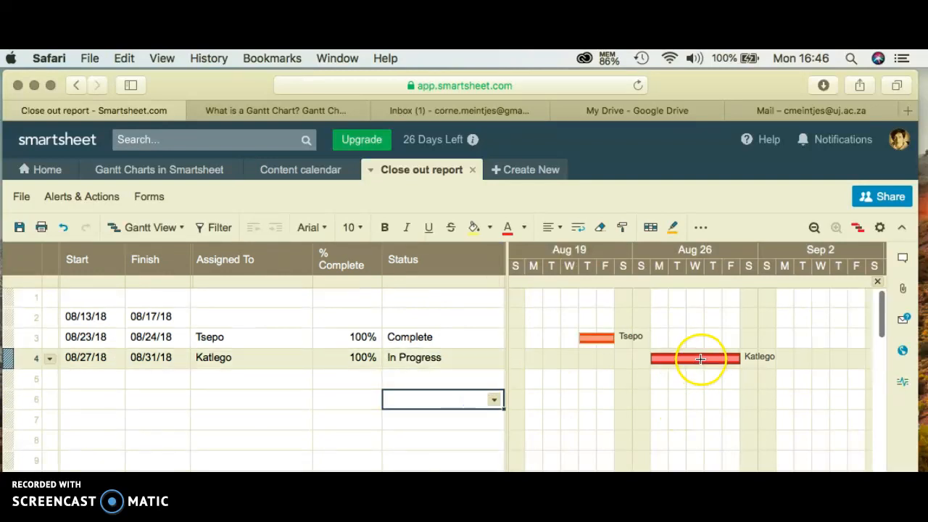
# Step: Change the status of the "Facebook - theme 1" task in row 4 to Complete
pyautogui.scroll(-1, 418, 362)
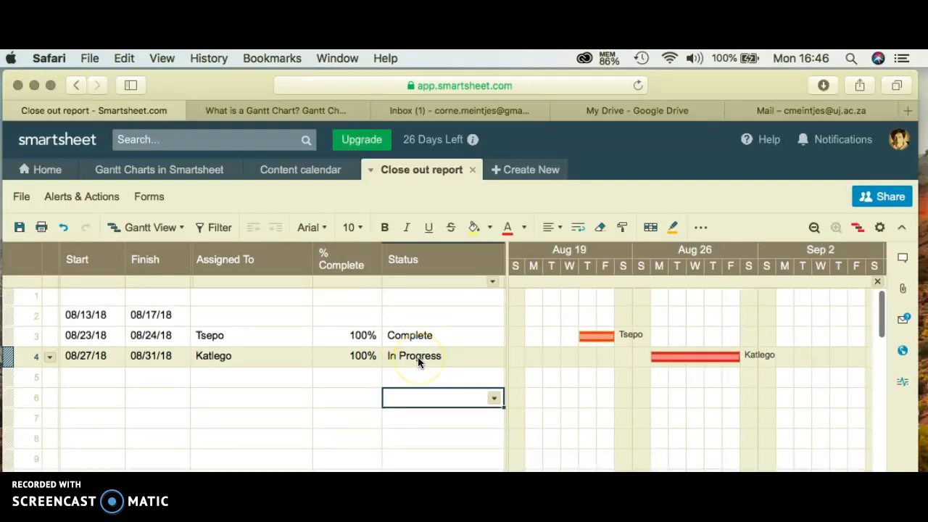
pyautogui.hscroll(2, 417, 357)
pyautogui.hscroll(-5, 418, 357)
pyautogui.scroll(-1, 418, 357)
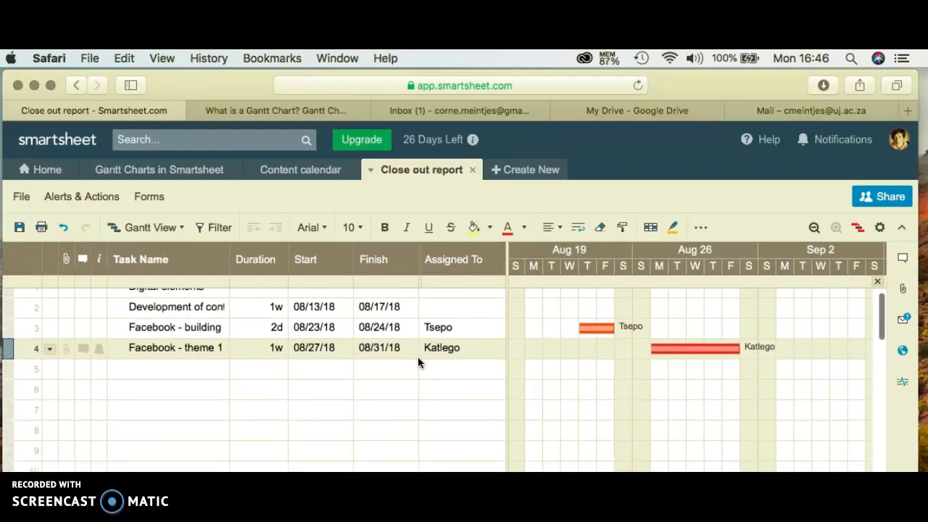
pyautogui.hscroll(10, 386, 356)
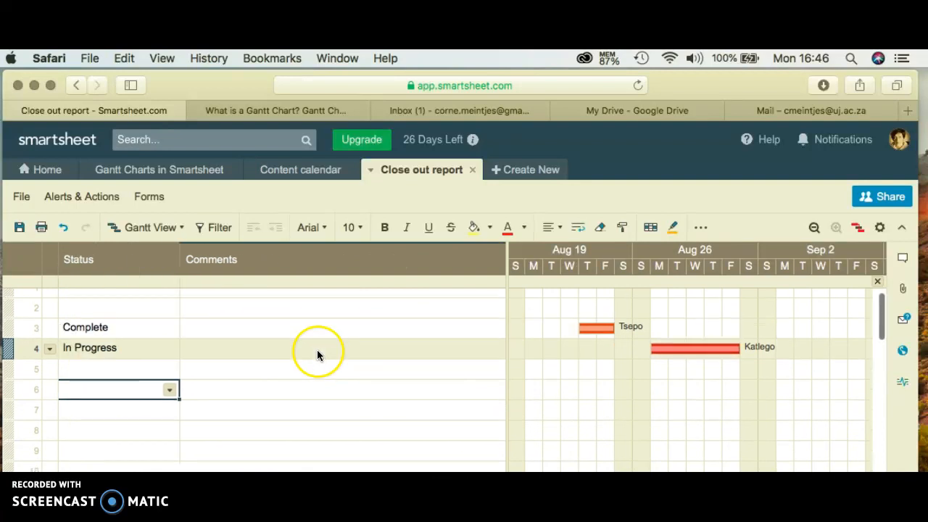
pyautogui.hscroll(-3, 317, 349)
pyautogui.click(289, 350)
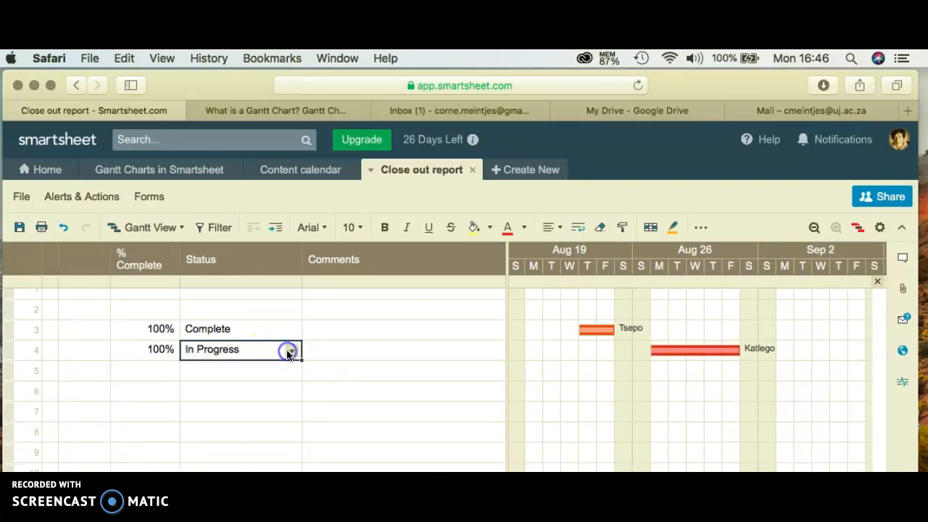
pyautogui.click(291, 349)
pyautogui.click(253, 395)
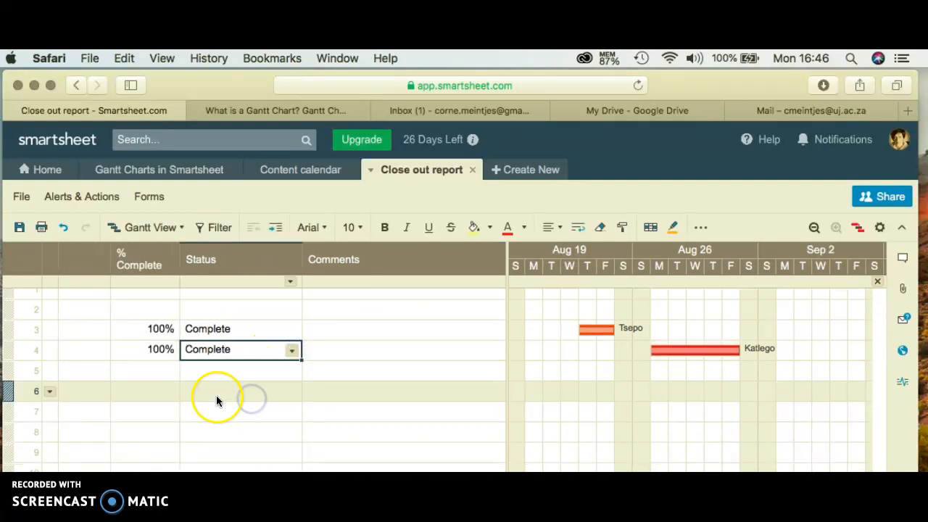
# Step: Fill the background of the "Digital elements" task name cell in row 1 with tan
pyautogui.hscroll(-6, 216, 395)
pyautogui.click(181, 384)
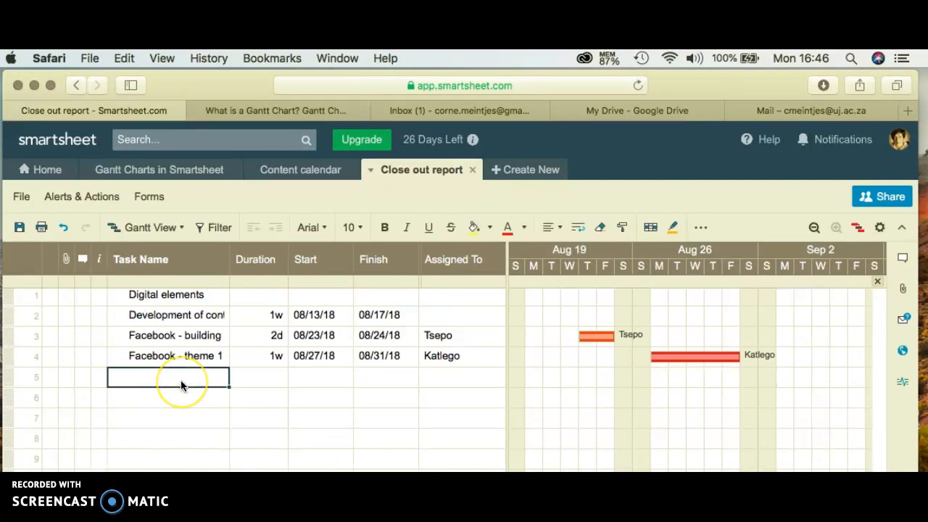
pyautogui.click(158, 299)
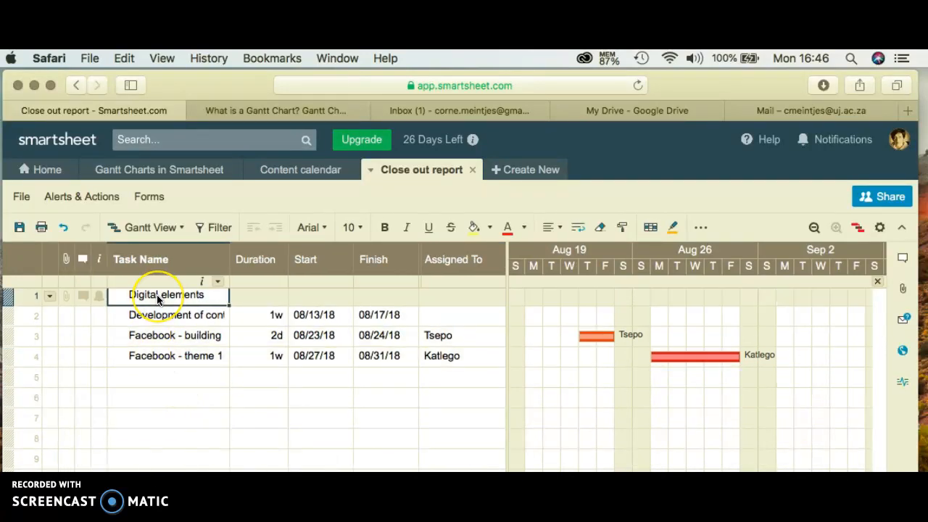
pyautogui.click(488, 229)
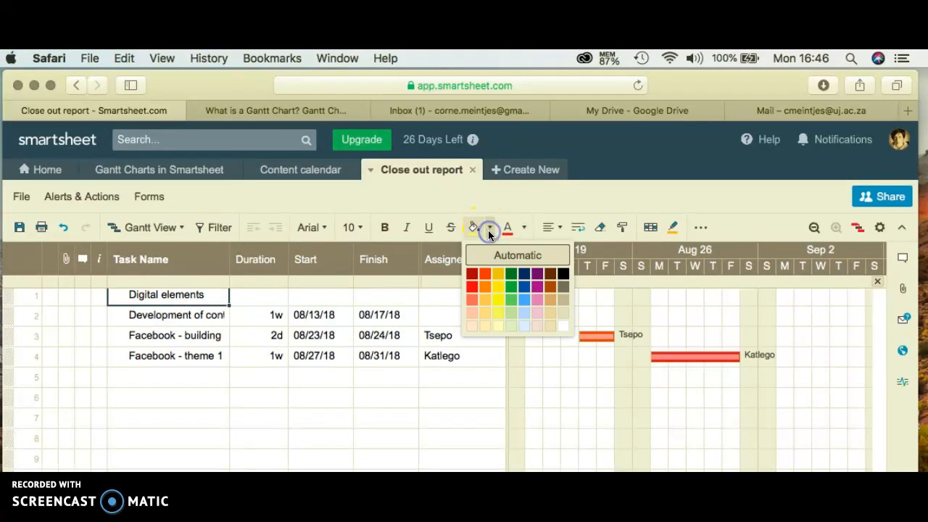
pyautogui.click(564, 297)
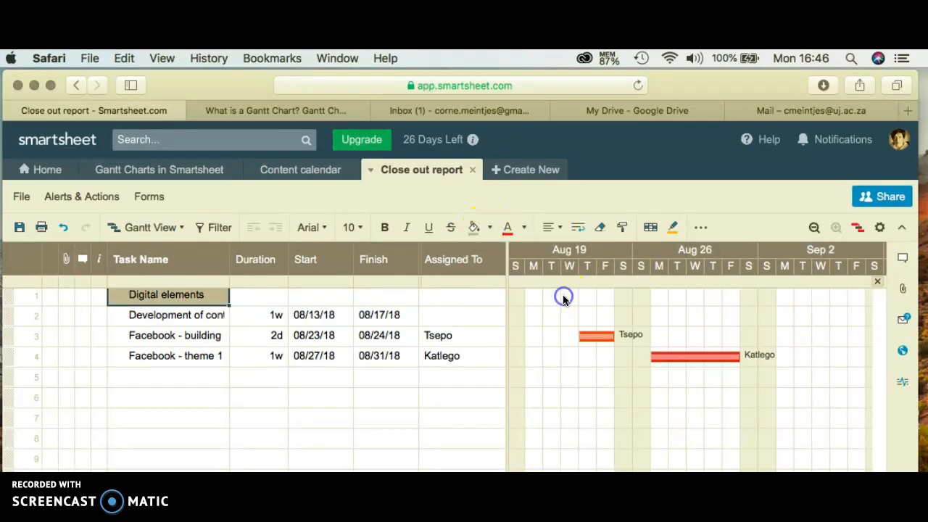
# Step: Fill the background of the content calendar task name cell in row 2 with light orange
pyautogui.click(171, 319)
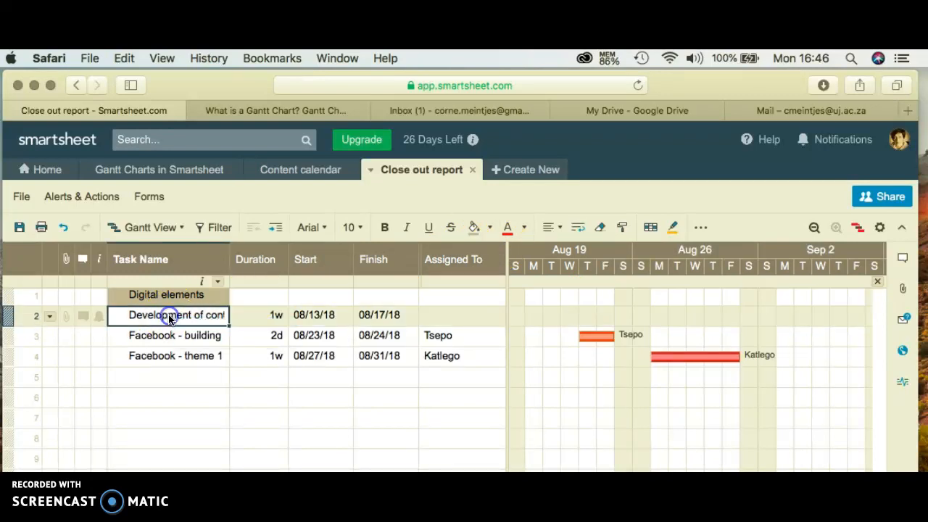
pyautogui.click(490, 229)
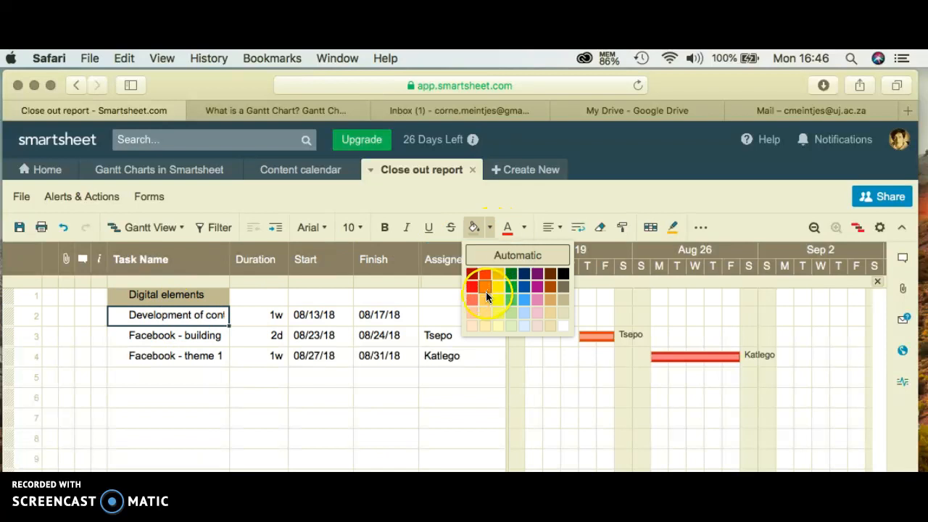
pyautogui.click(485, 299)
# Step: Fill the task name cells of rows 3 to 5 with a green background
pyautogui.click(192, 338)
pyautogui.keyDown('shift'); pyautogui.click(188, 379); pyautogui.keyUp('shift')
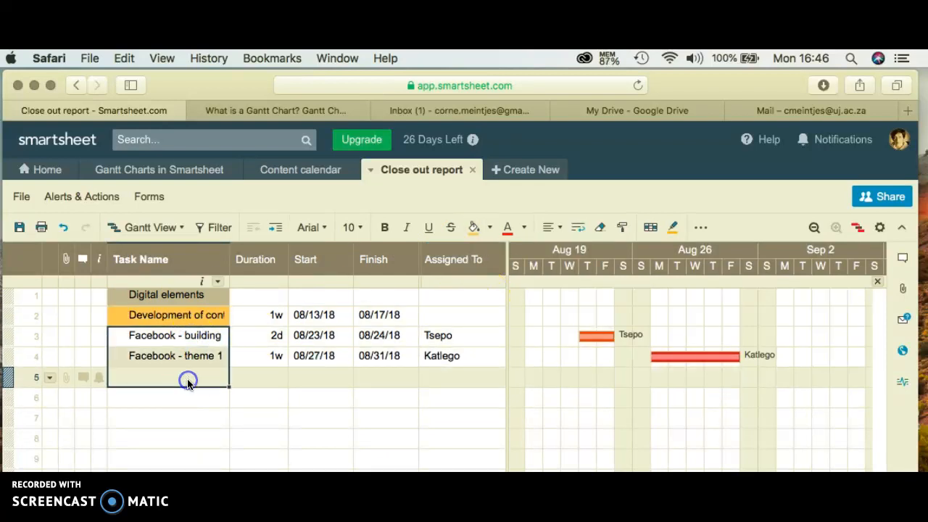
pyautogui.click(491, 225)
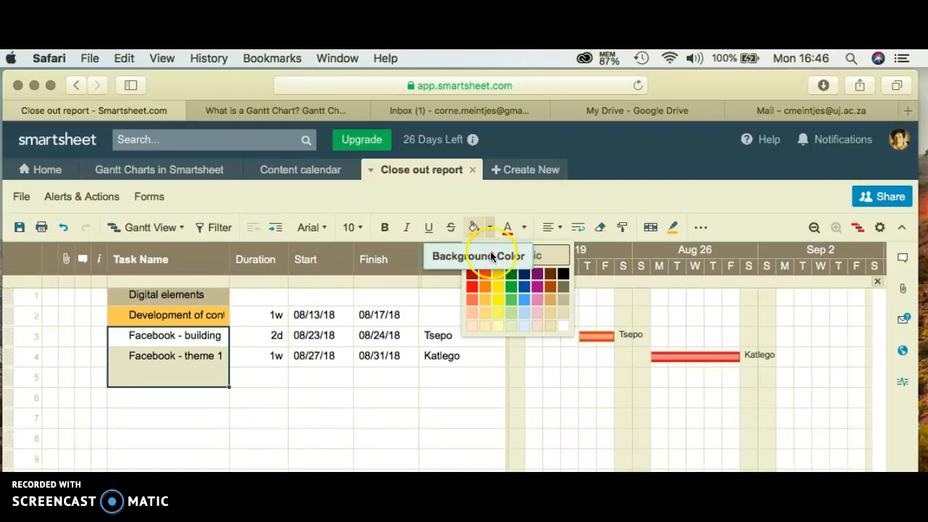
pyautogui.click(512, 301)
pyautogui.click(247, 386)
# Step: Enter "Facebook - theme 2" as the task name in row 5
pyautogui.click(191, 380)
pyautogui.write('Face')
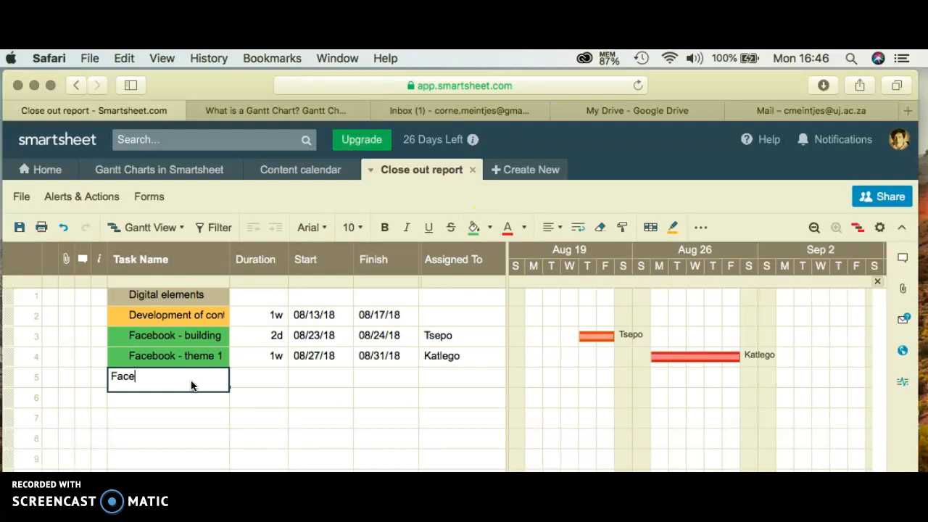
pyautogui.write('book - theme 2')
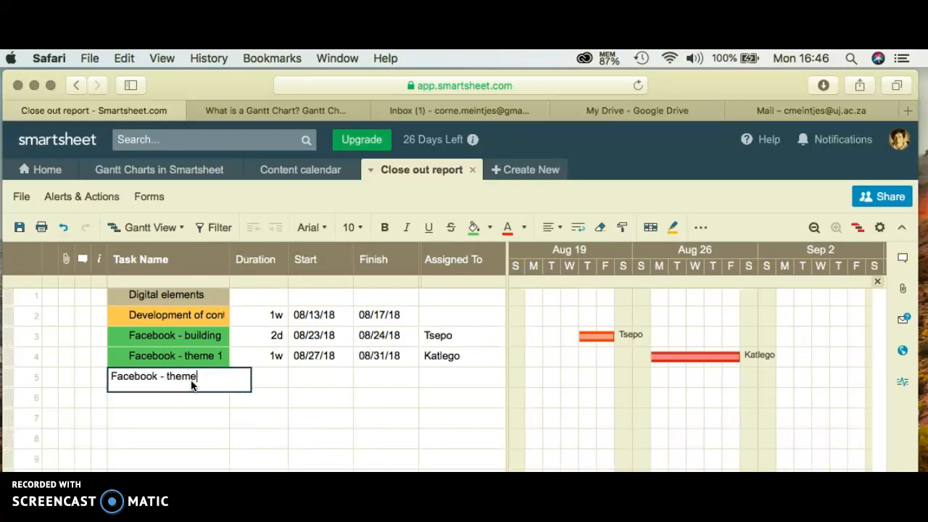
pyautogui.press('Return')
# Step: Set the durations of the "Facebook - theme 1" and "Facebook - theme 2" tasks in rows 4 and 5 to 3 weeks each
pyautogui.click(255, 357)
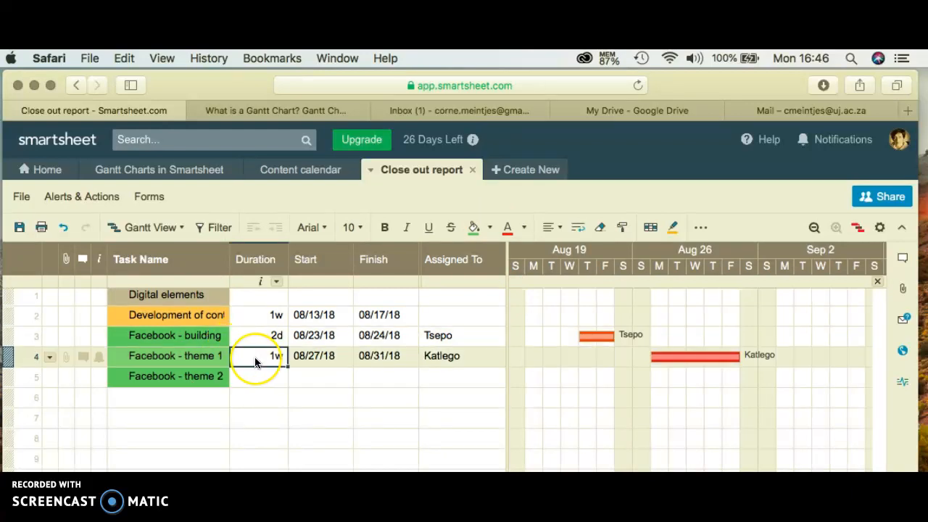
pyautogui.write('3 weeks')
pyautogui.press('Return')
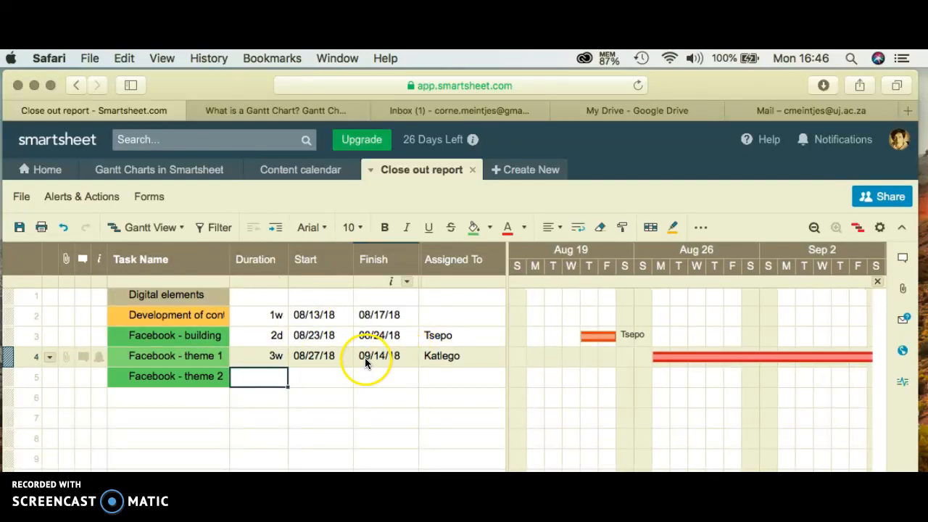
pyautogui.moveTo(362, 356)
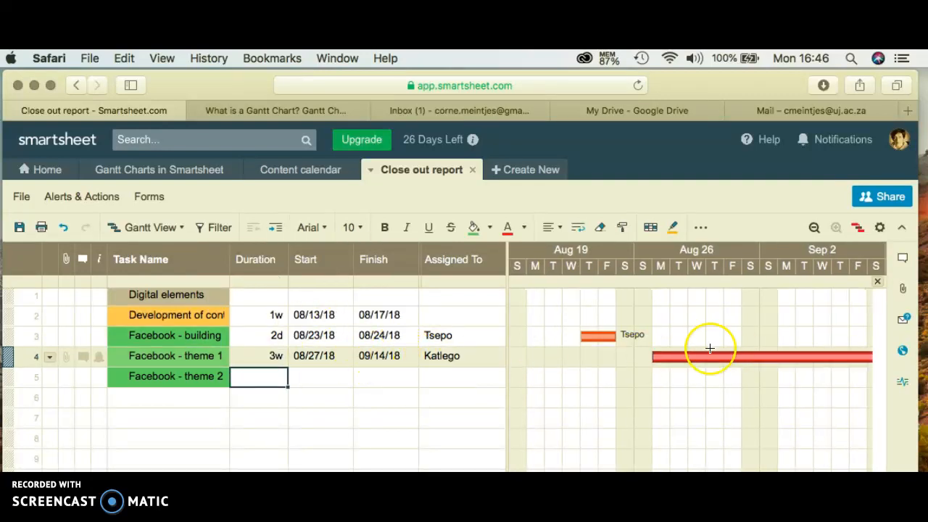
pyautogui.write('3 week')
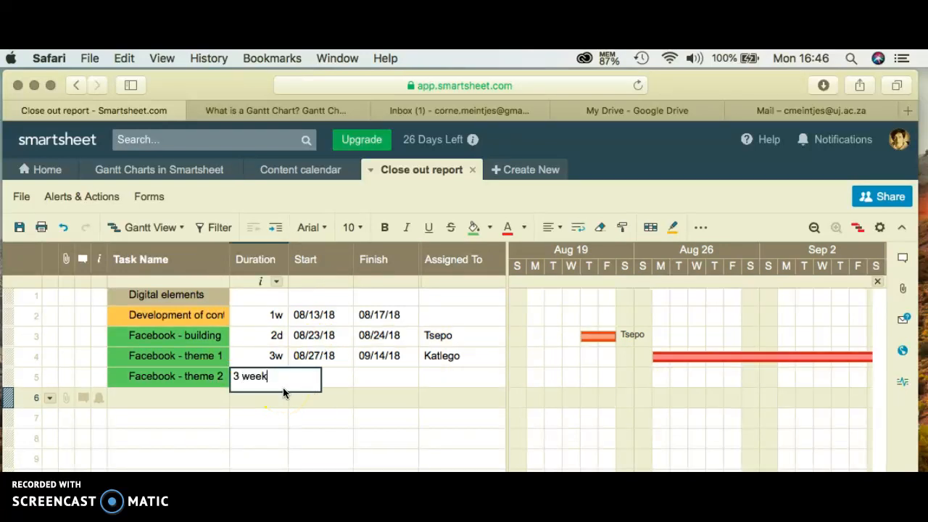
pyautogui.press('Return')
# Step: Set the start date of the "Facebook - theme 2" task in row 5 to September 3, 2018
pyautogui.press('Up')
pyautogui.press('Tab')
pyautogui.click(340, 378)
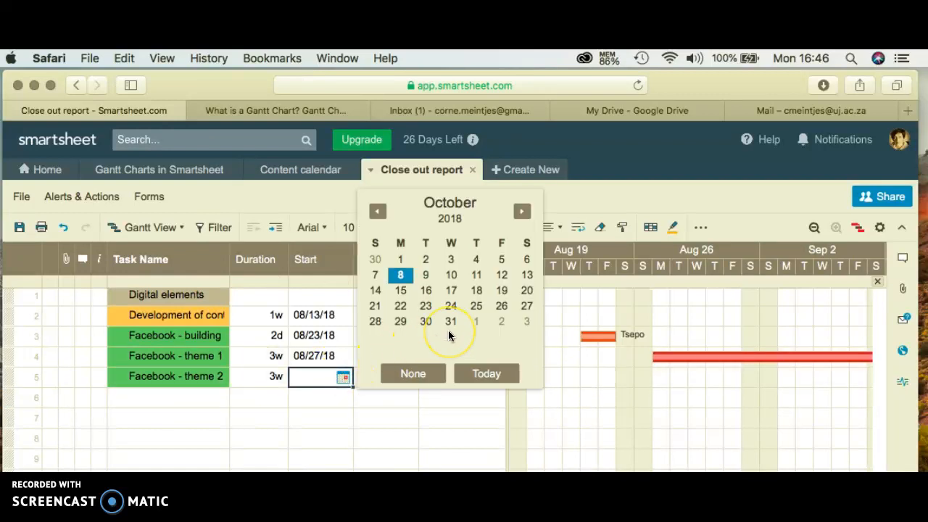
pyautogui.hscroll(5, 837, 352)
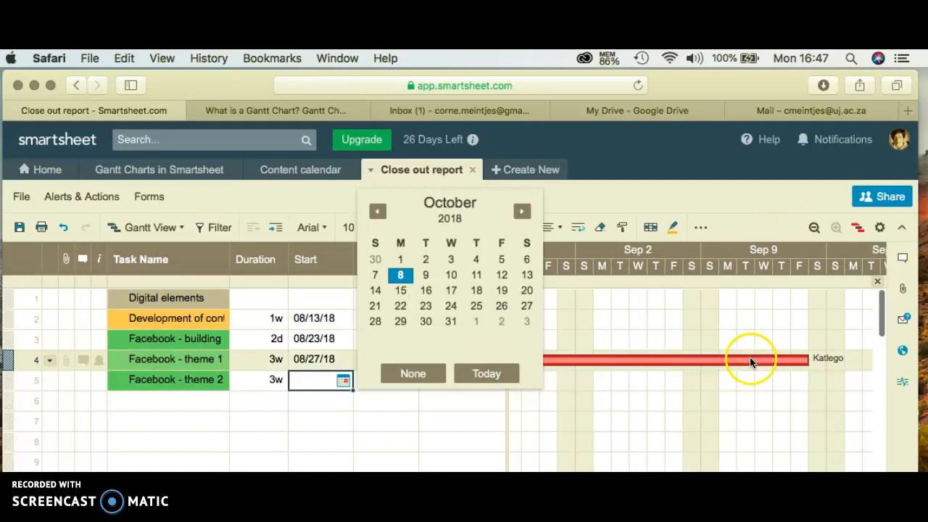
pyautogui.click(385, 210)
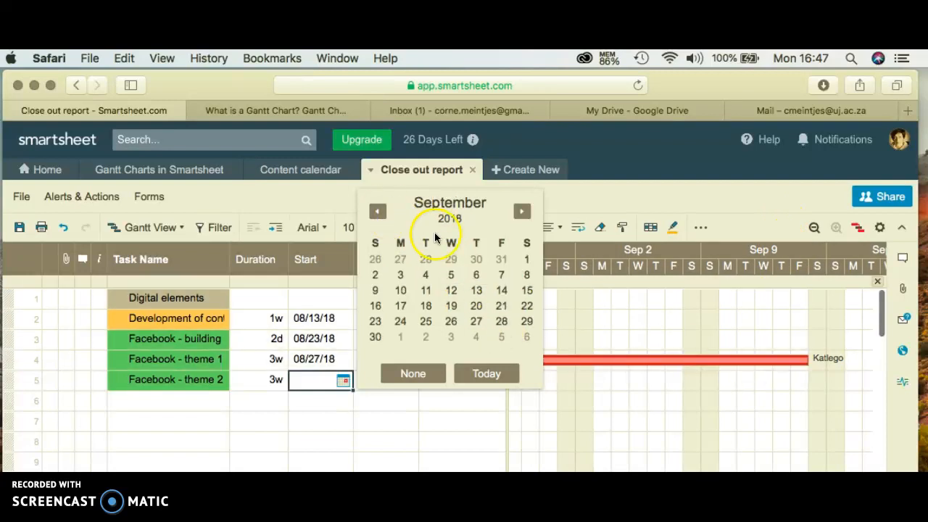
pyautogui.click(395, 275)
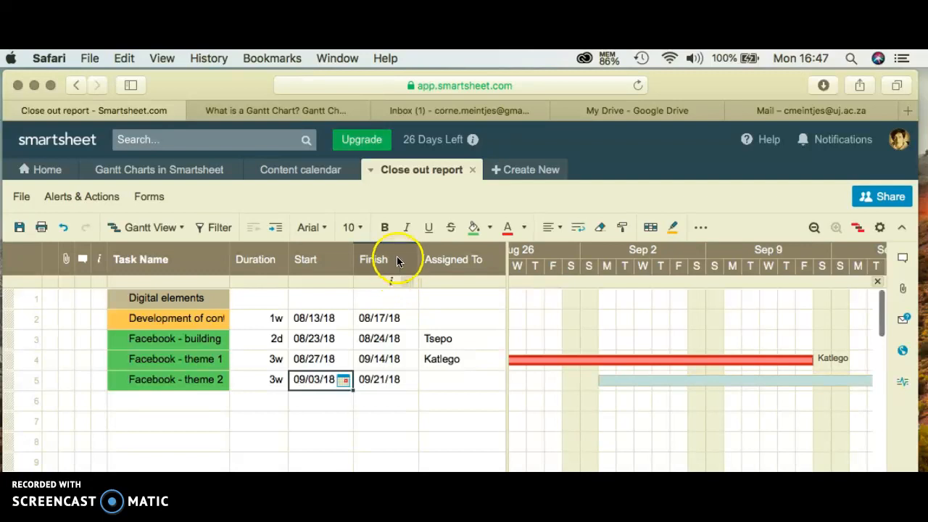
# Step: Set the start date of the "Facebook - theme 2" task in row 5 to September 10, 2018 and enter its assignee's name
pyautogui.click(343, 379)
pyautogui.click(401, 293)
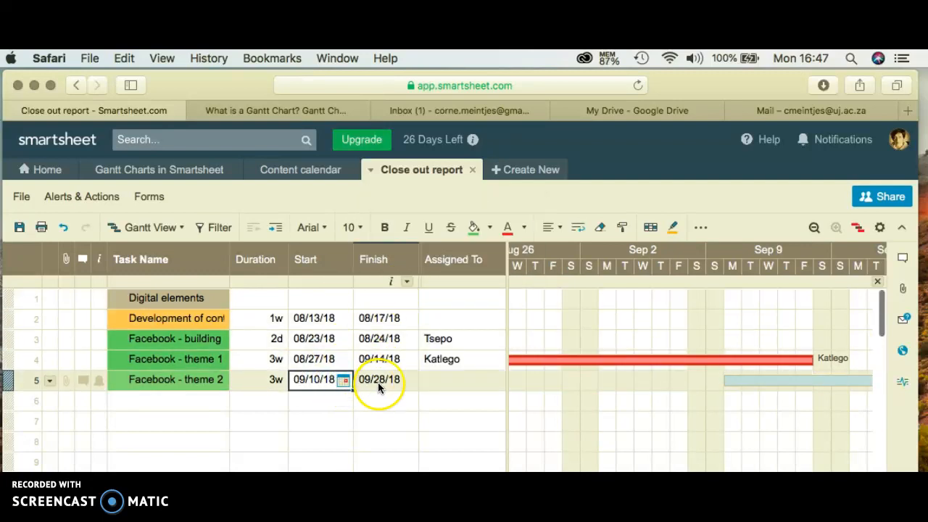
pyautogui.click(438, 382)
pyautogui.click(438, 382)
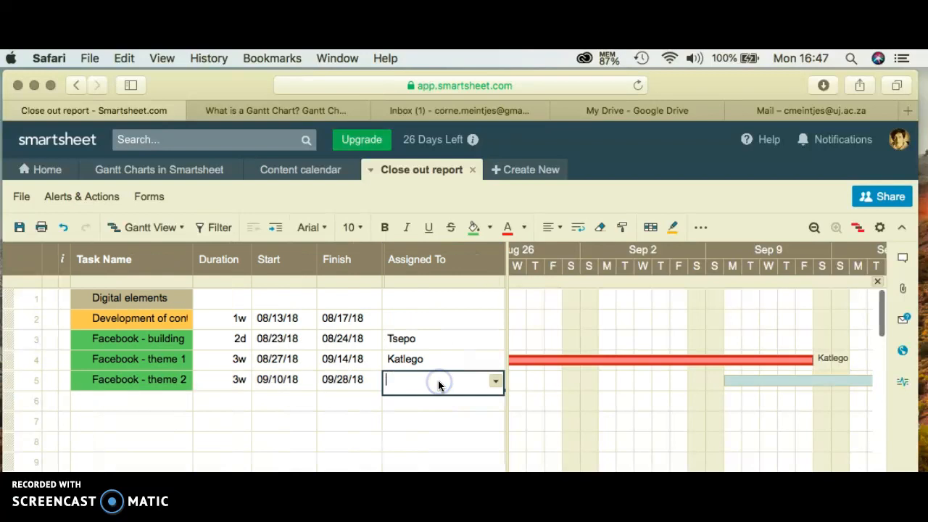
pyautogui.write('Suzie')
pyautogui.press('Return')
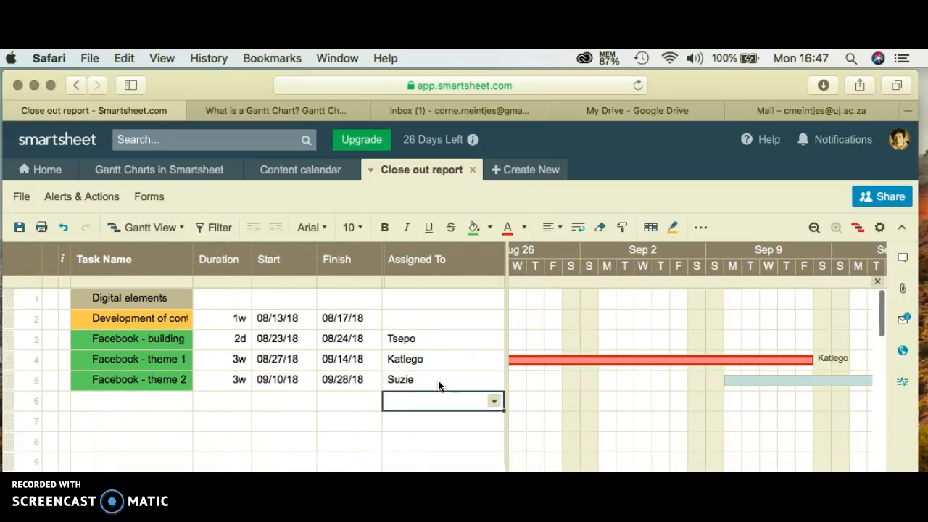
# Step: Examine the Gantt bars along the timeline and the details of the task rows
pyautogui.press('Up')
pyautogui.press('Right')
pyautogui.press('Right')
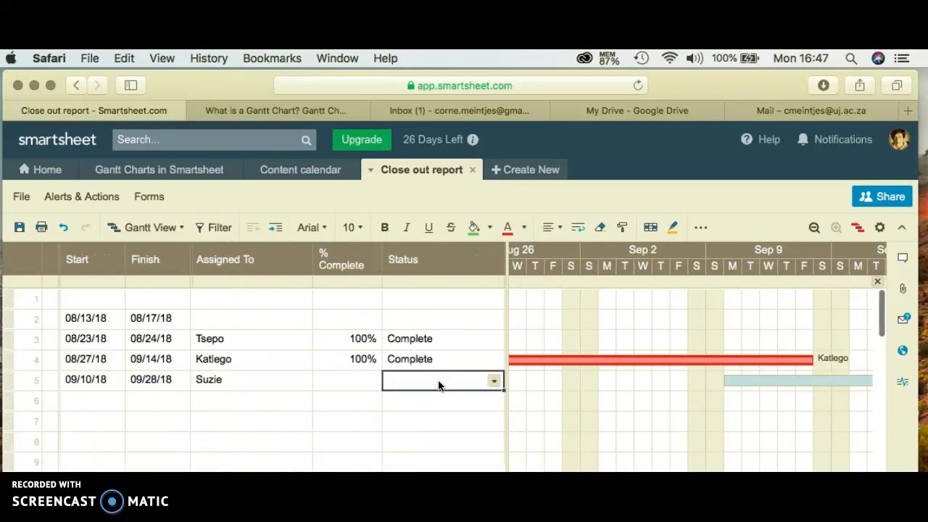
pyautogui.click(775, 380)
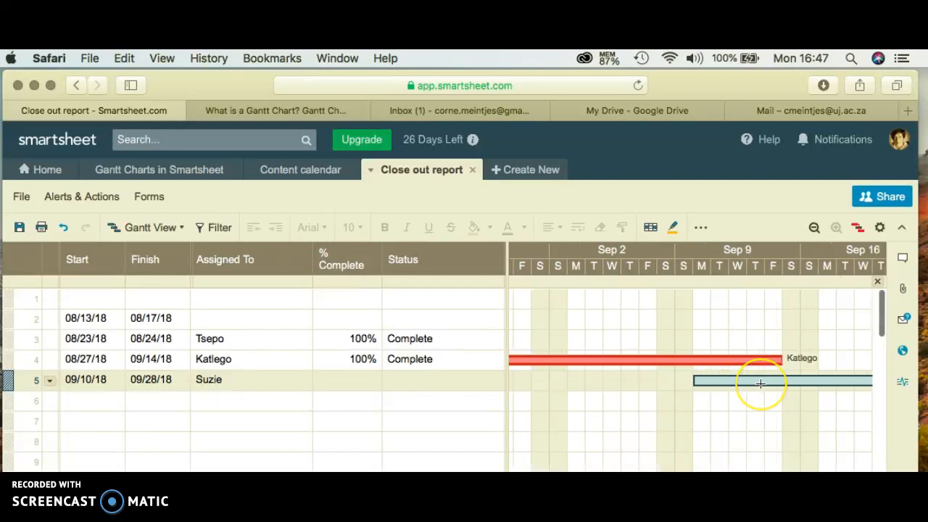
pyautogui.hscroll(-10, 761, 383)
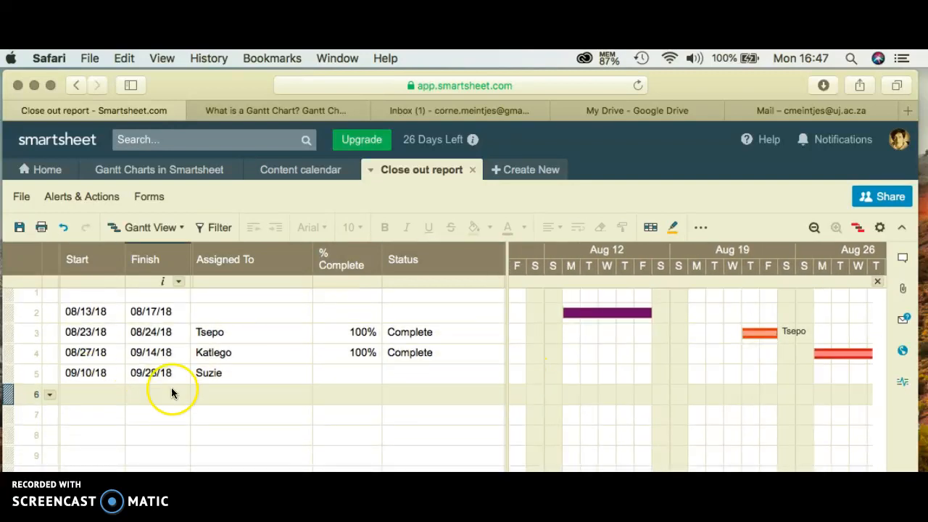
pyautogui.hscroll(-2, 172, 388)
pyautogui.hscroll(-3, 172, 387)
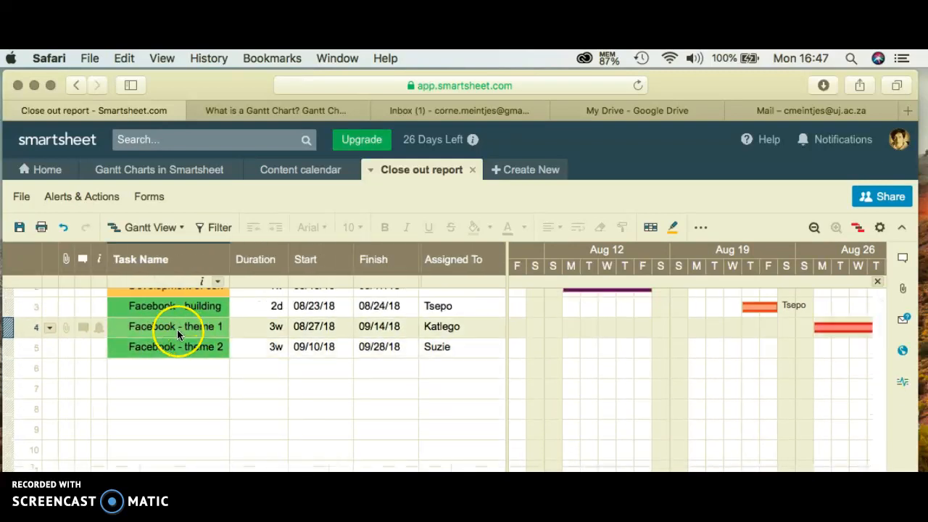
pyautogui.scroll(2, 211, 350)
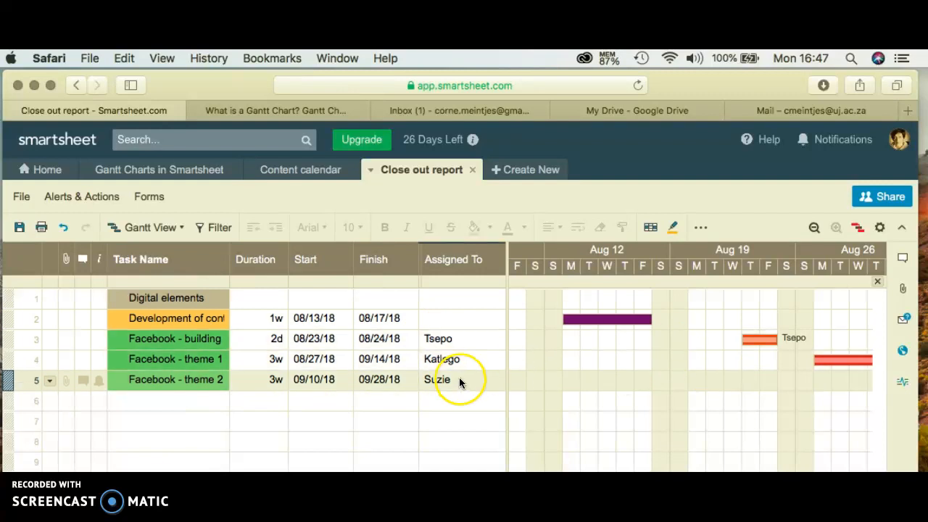
# Step: Set the "Facebook - theme 2" task in row 5 to 100% complete with the status "Complete"
pyautogui.hscroll(5, 460, 382)
pyautogui.click(285, 380)
pyautogui.write('100')
pyautogui.press('Return')
pyautogui.press('Up')
pyautogui.press('Right')
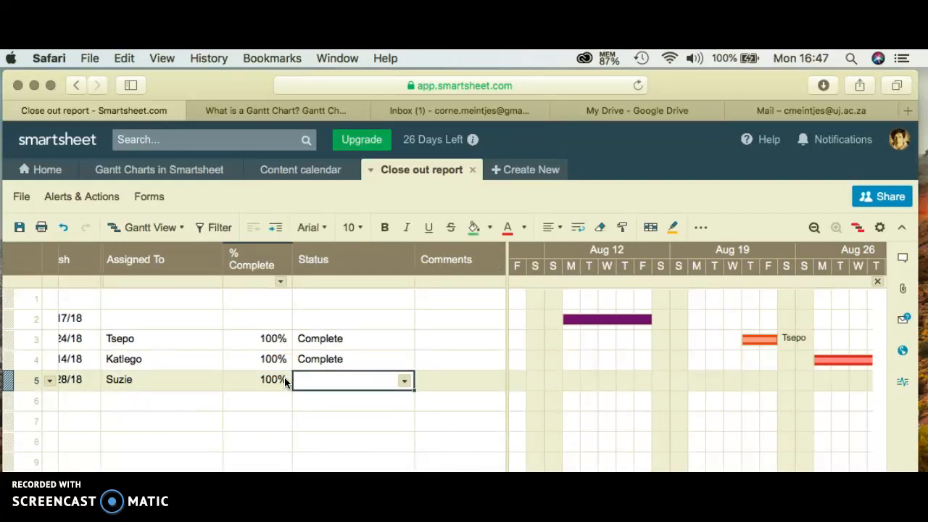
pyautogui.write('Com')
pyautogui.press('Return')
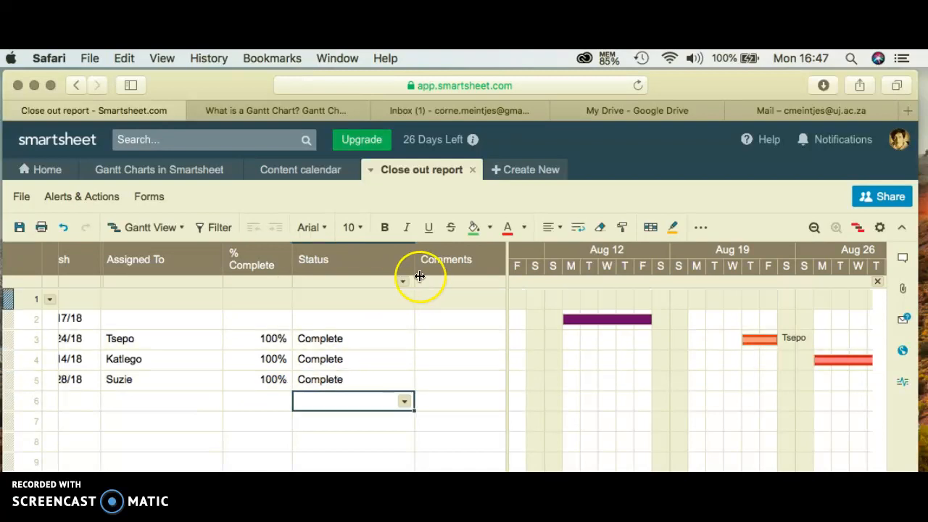
# Step: Hide the Comments column and narrow the Assigned To column
pyautogui.click(453, 259)
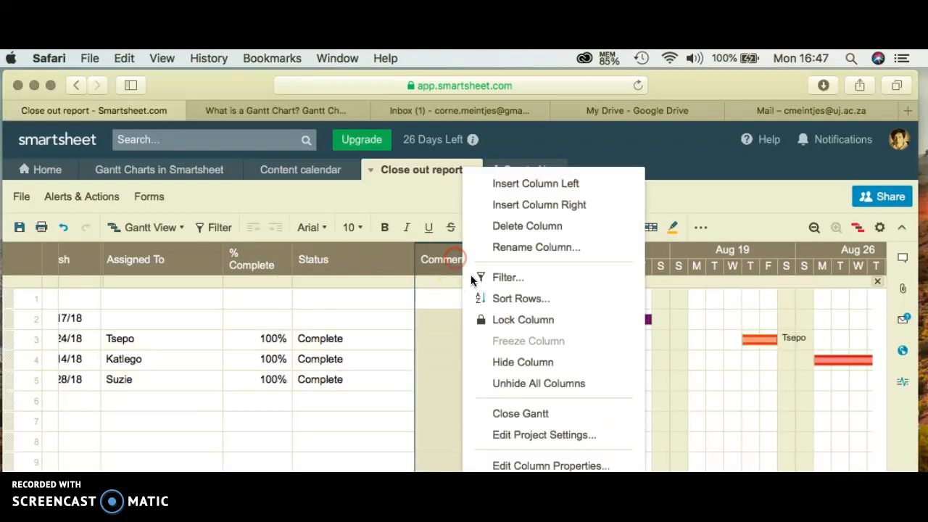
pyautogui.click(517, 362)
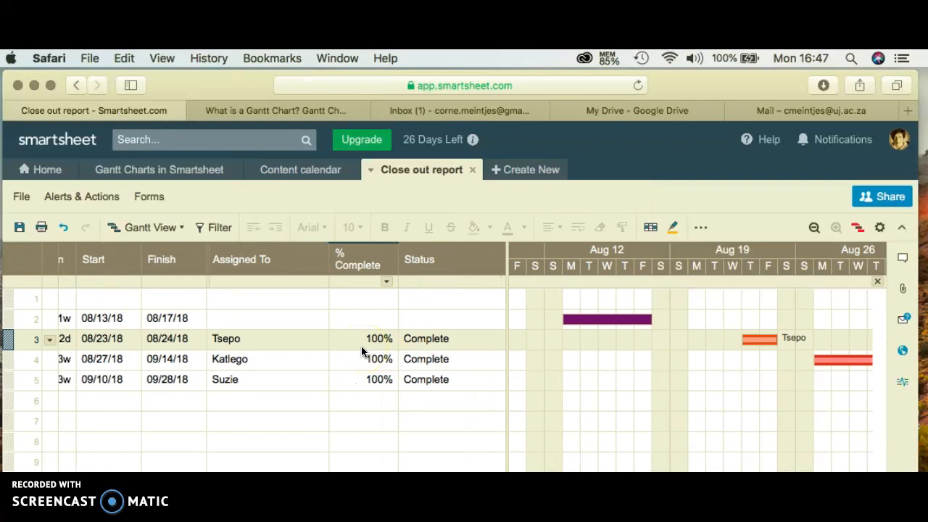
pyautogui.moveTo(328, 264); pyautogui.dragTo(248, 259)
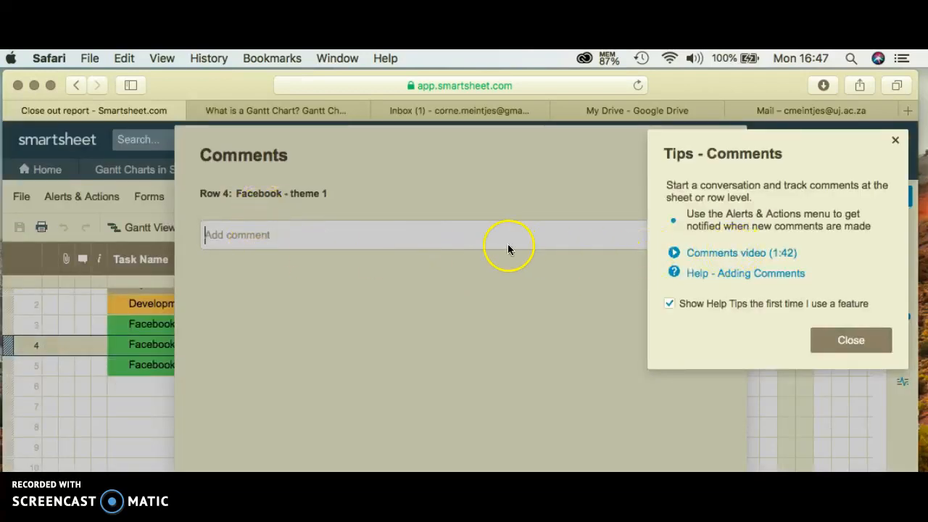
# Step: Post a comment on the "Facebook - theme 1" task in row 4 asking a team member by name to "check the information"
pyautogui.click(400, 234)
pyautogui.write('Suzie')
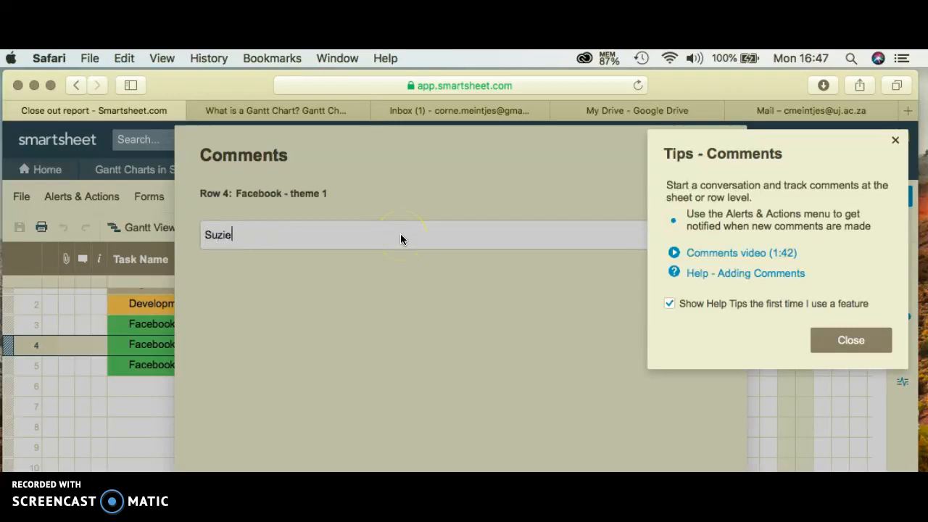
pyautogui.write(' check the information')
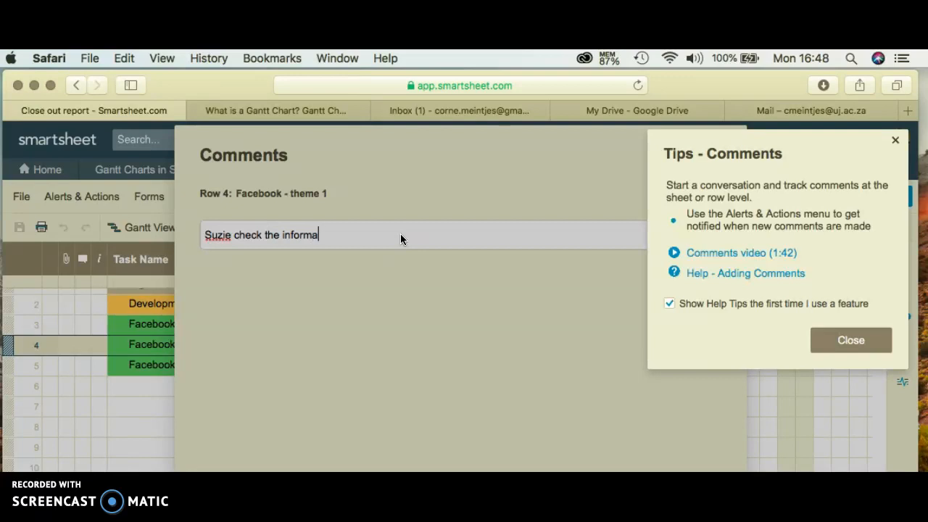
pyautogui.click(848, 339)
pyautogui.click(734, 137)
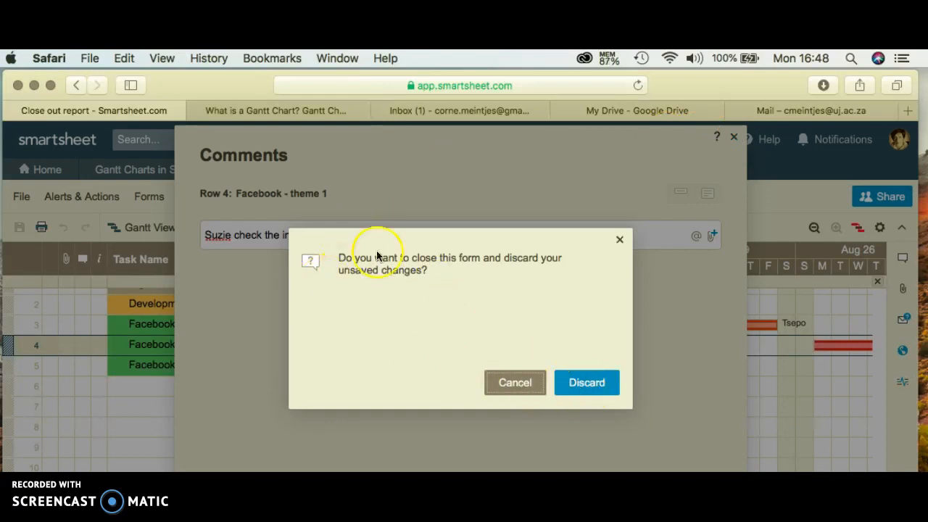
pyautogui.click(514, 382)
pyautogui.click(449, 241)
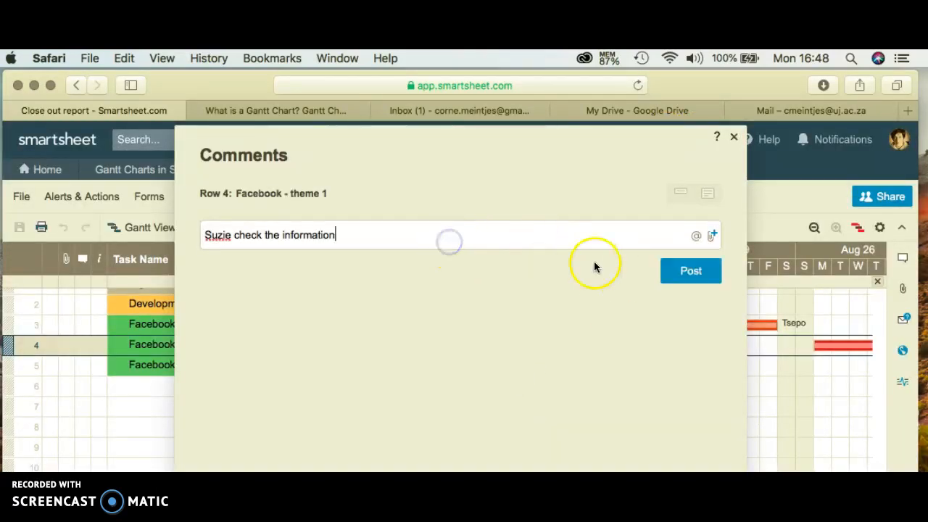
pyautogui.click(690, 271)
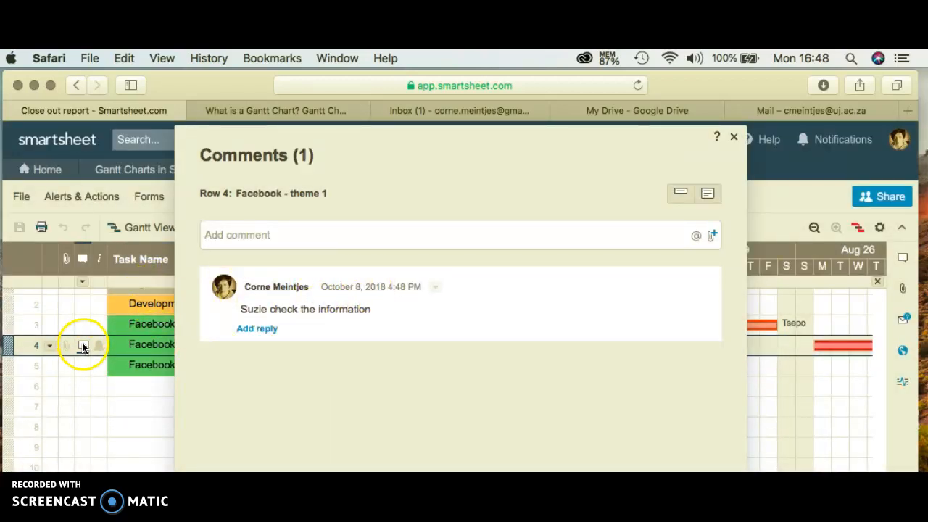
pyautogui.click(142, 403)
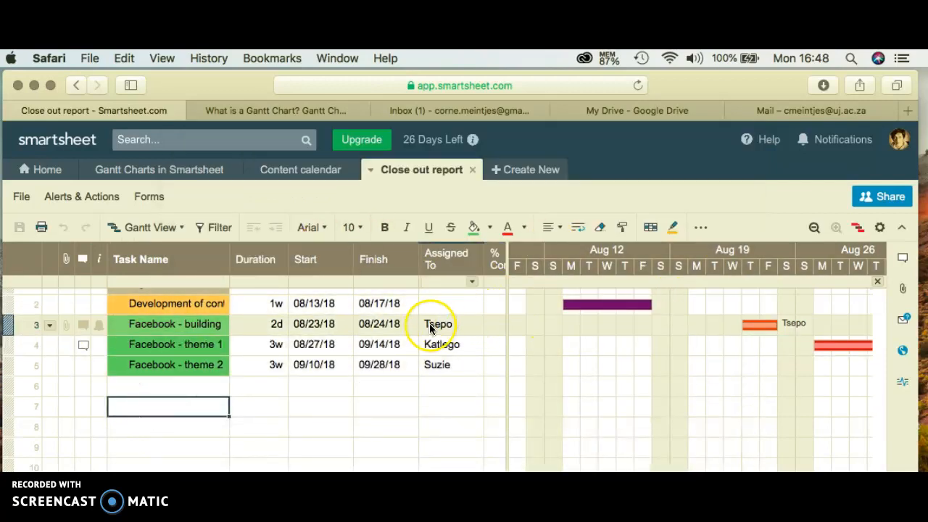
# Step: Examine the sheet's sharing options for collaborators, permissions and the personal message, and close them without inviting anyone
pyautogui.moveTo(429, 328)
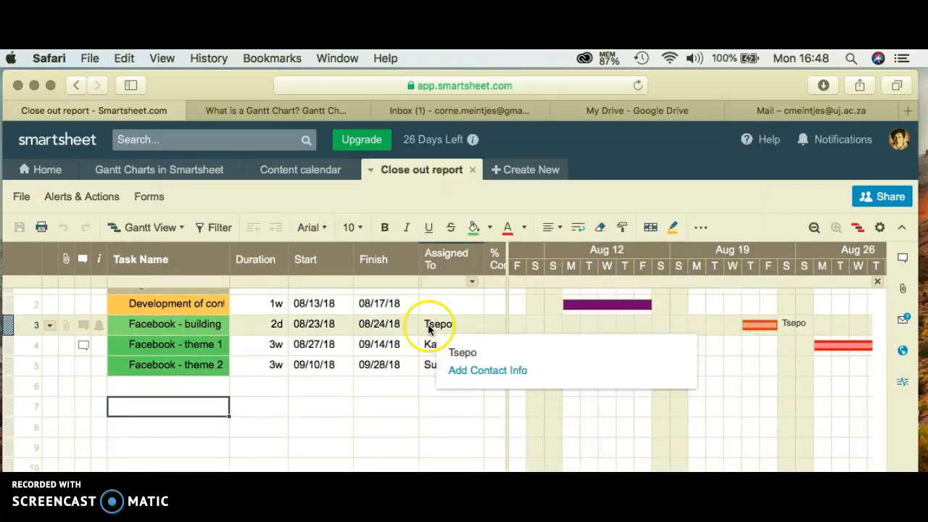
pyautogui.click(881, 197)
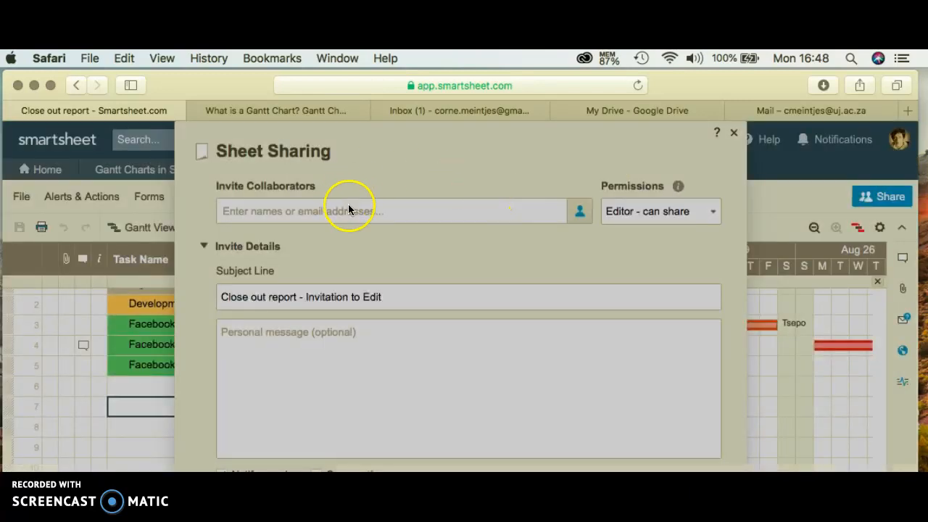
pyautogui.click(358, 214)
pyautogui.click(360, 211)
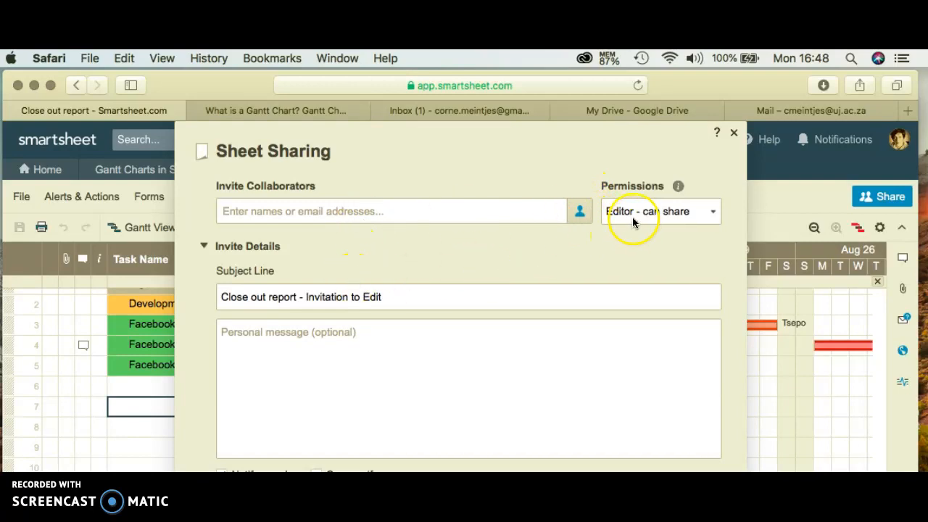
pyautogui.click(367, 364)
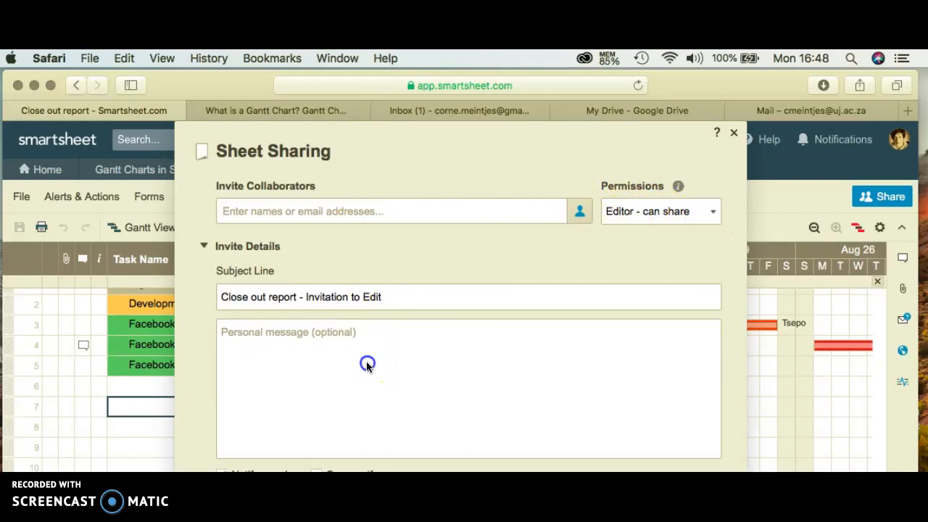
pyautogui.click(733, 134)
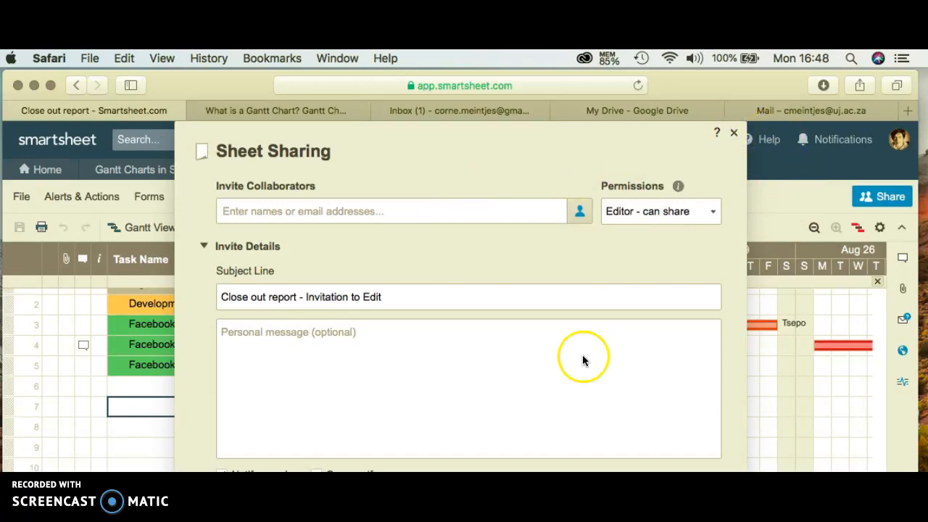
pyautogui.click(502, 168)
pyautogui.click(516, 214)
pyautogui.click(144, 392)
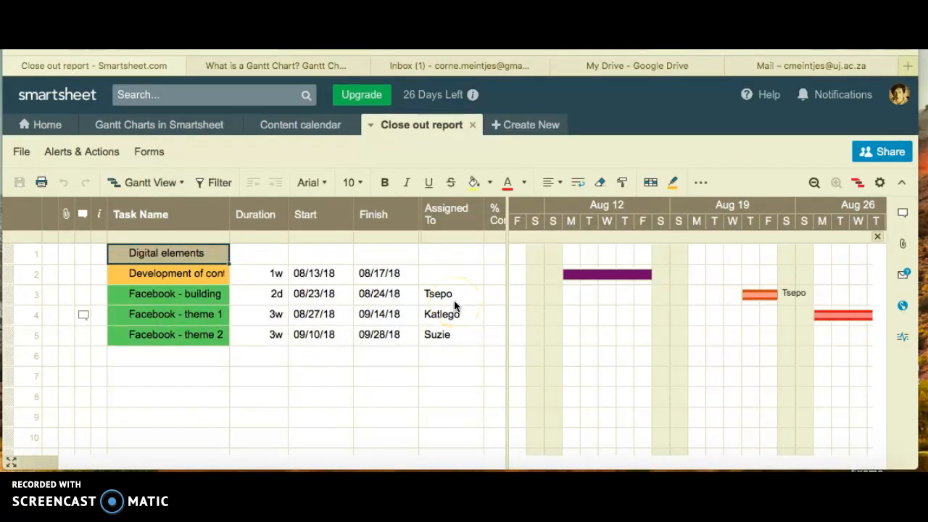
pyautogui.hscroll(5, 657, 320)
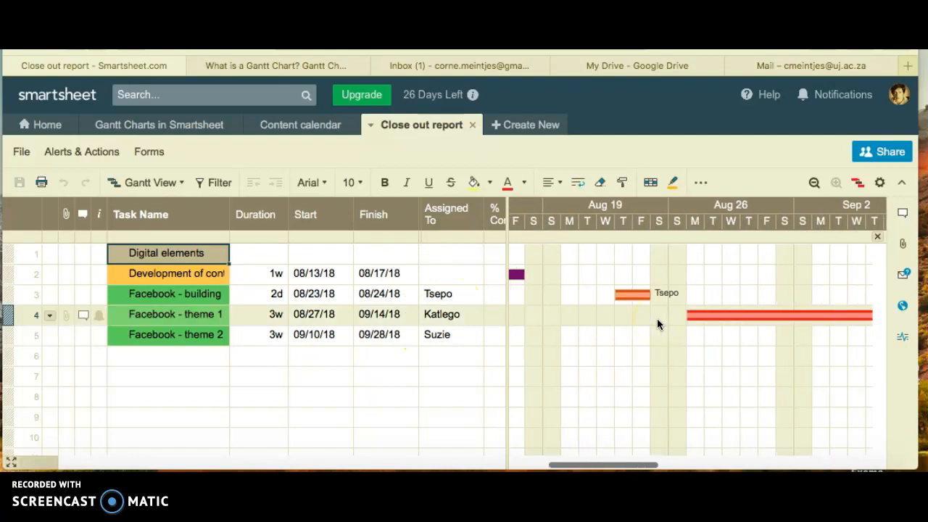
pyautogui.hscroll(6, 658, 323)
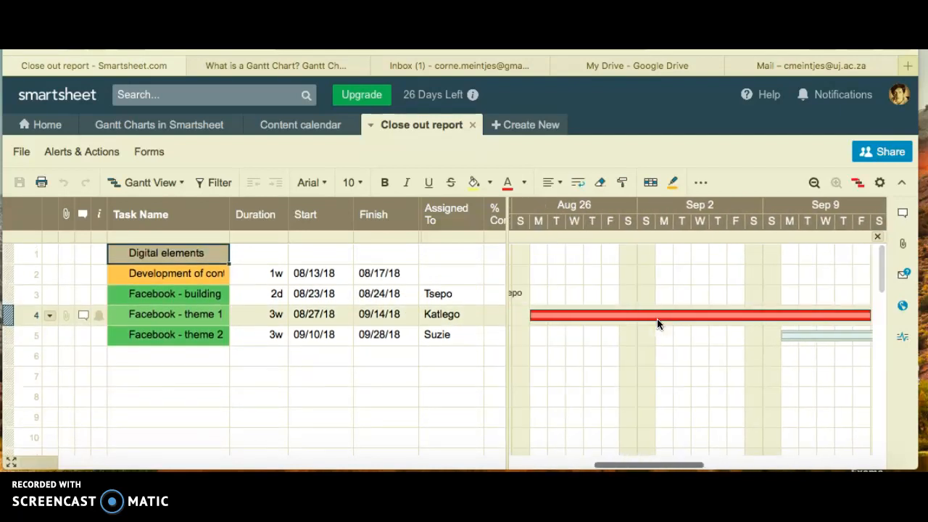
pyautogui.hscroll(-10, 658, 322)
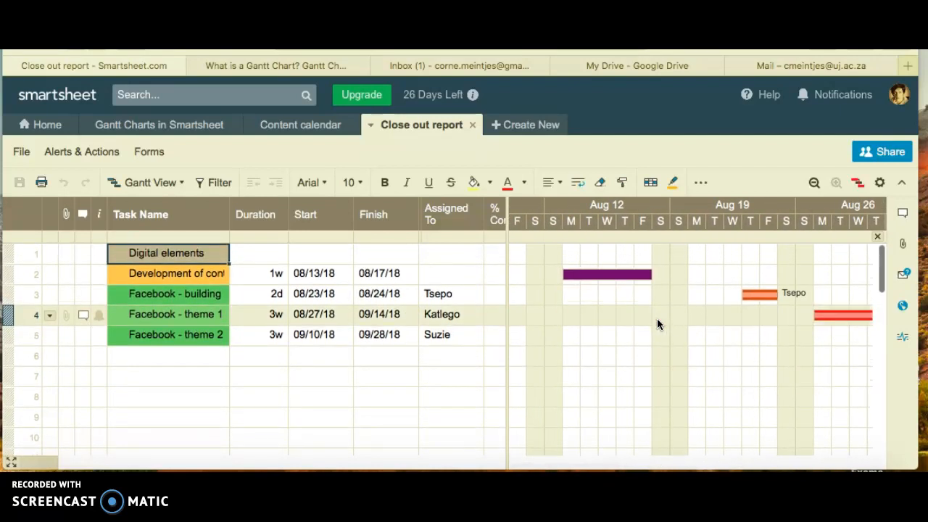
pyautogui.hscroll(5, 400, 374)
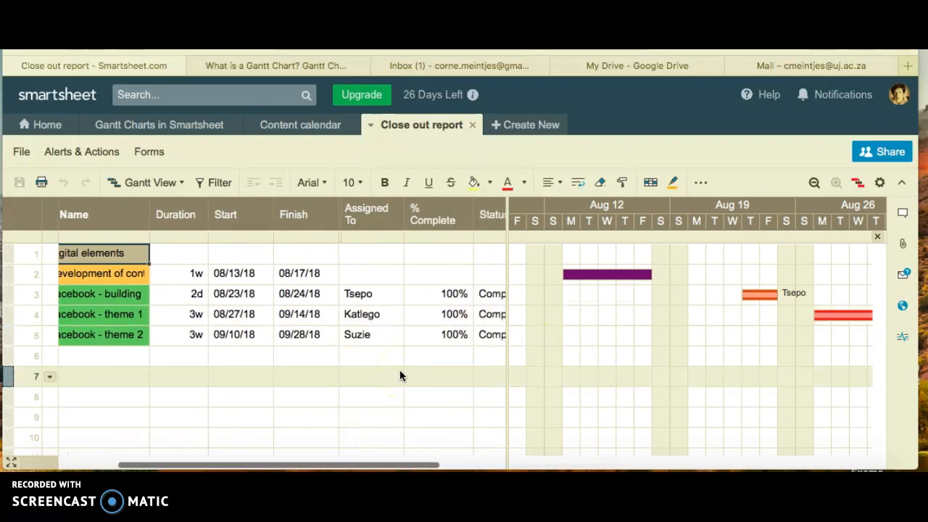
pyautogui.hscroll(-5, 400, 375)
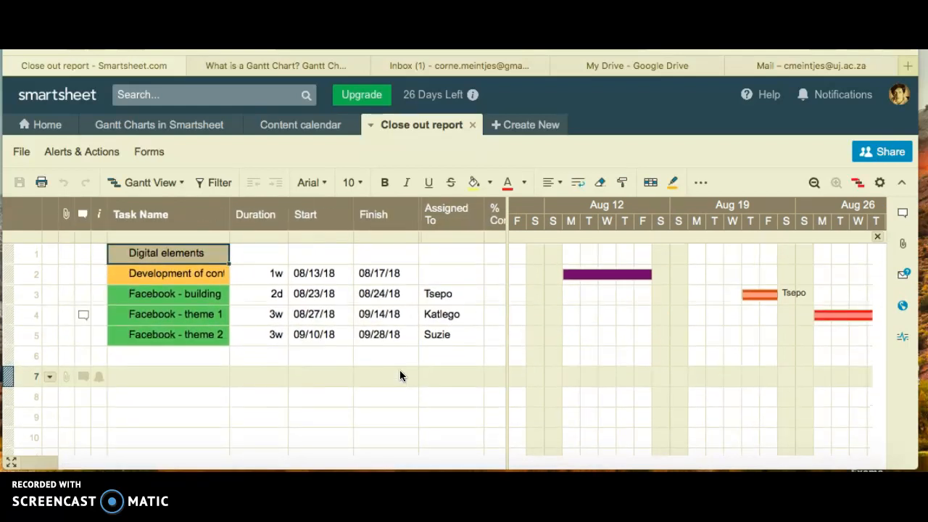
# Step: Export the entire sheet's Gantt chart for all dates as a PNG image with the Task Name, Duration, Start, Finish and Assigned To columns
pyautogui.click(21, 152)
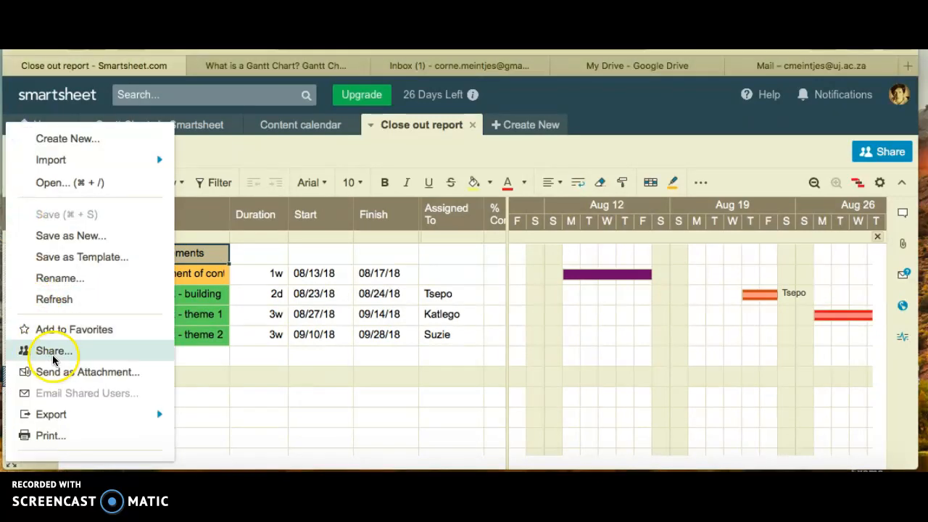
pyautogui.moveTo(22, 413)
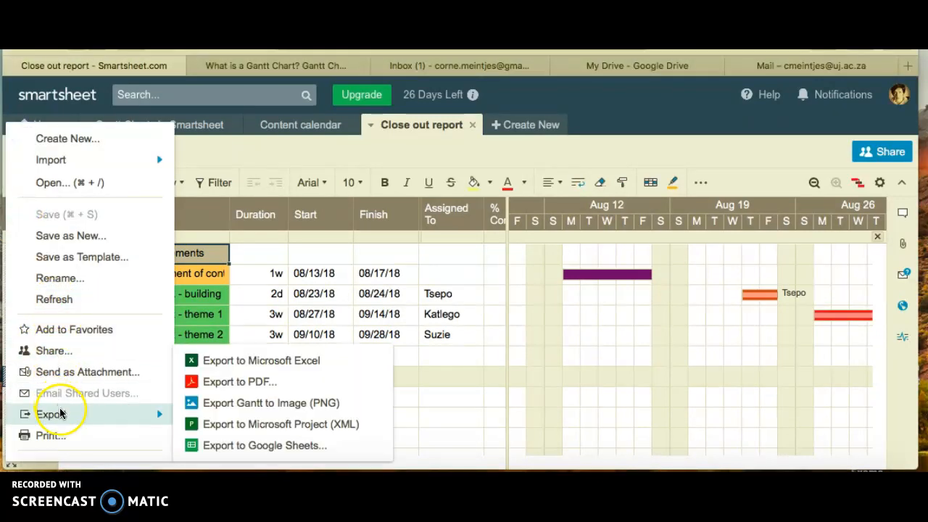
pyautogui.click(293, 408)
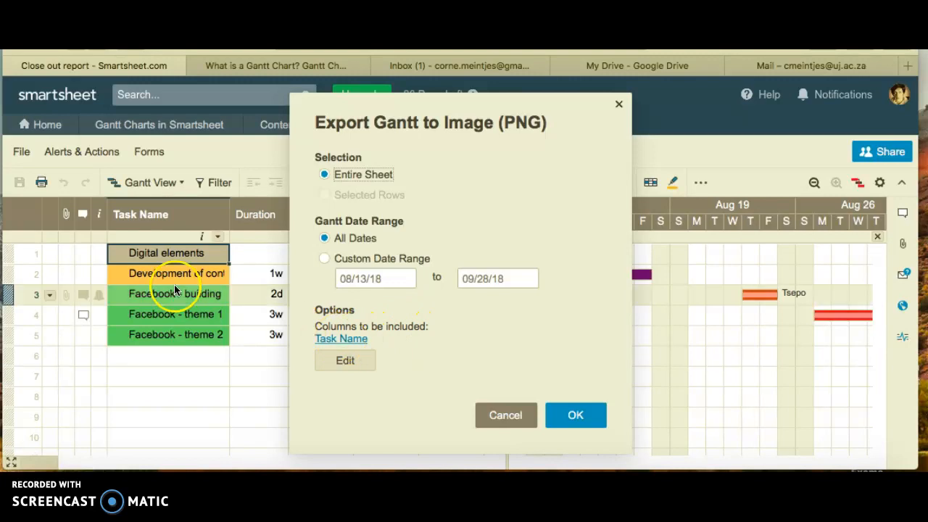
pyautogui.click(346, 361)
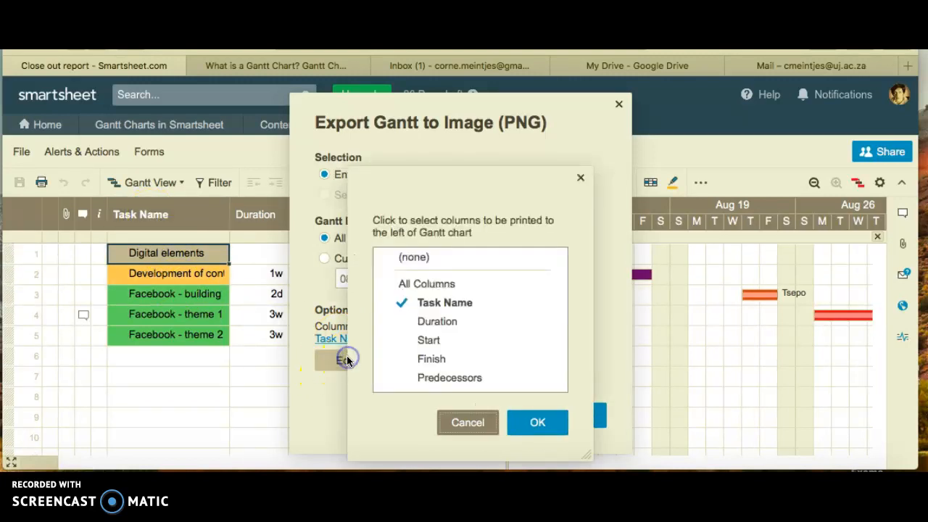
pyautogui.click(441, 322)
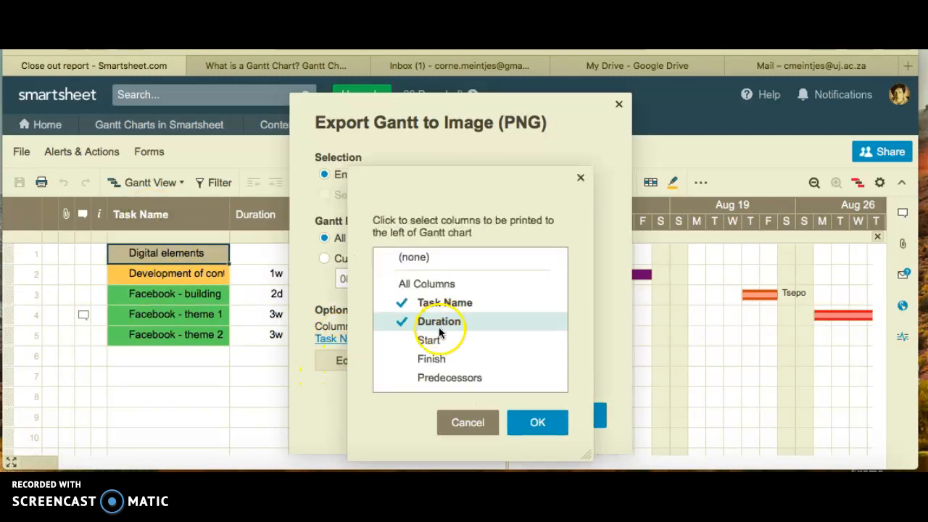
pyautogui.click(431, 340)
pyautogui.click(431, 359)
pyautogui.scroll(-3, 432, 360)
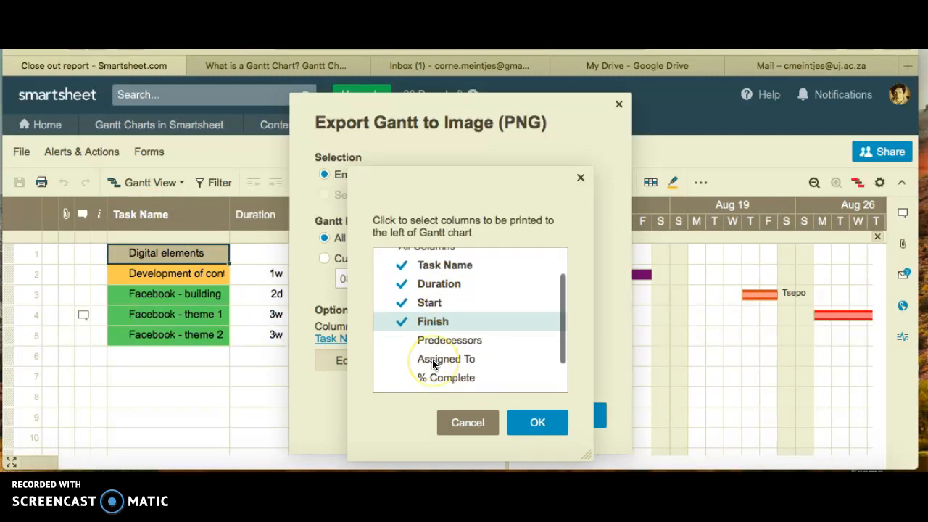
pyautogui.click(428, 327)
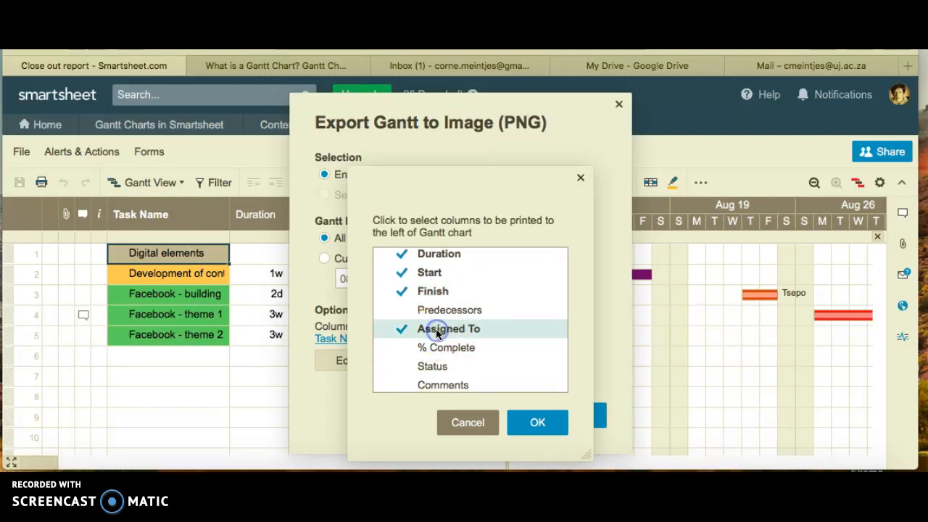
pyautogui.click(550, 426)
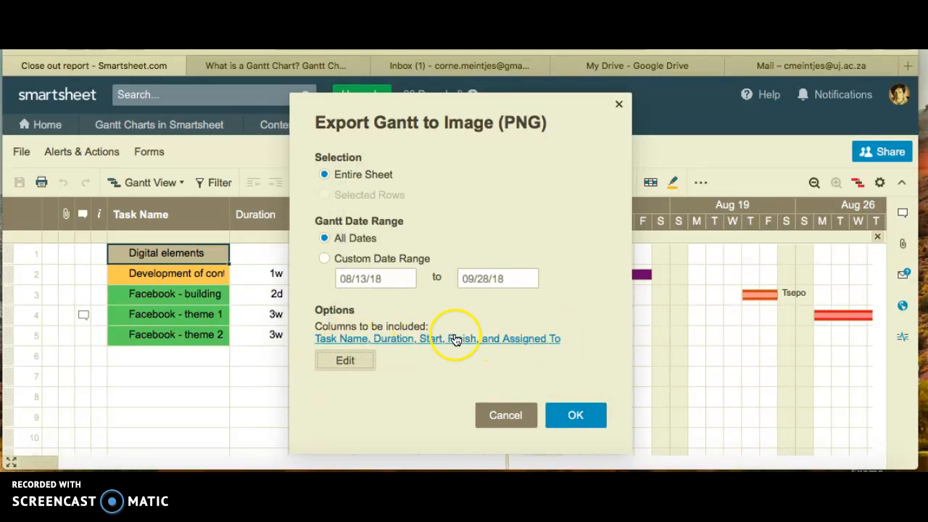
pyautogui.click(573, 416)
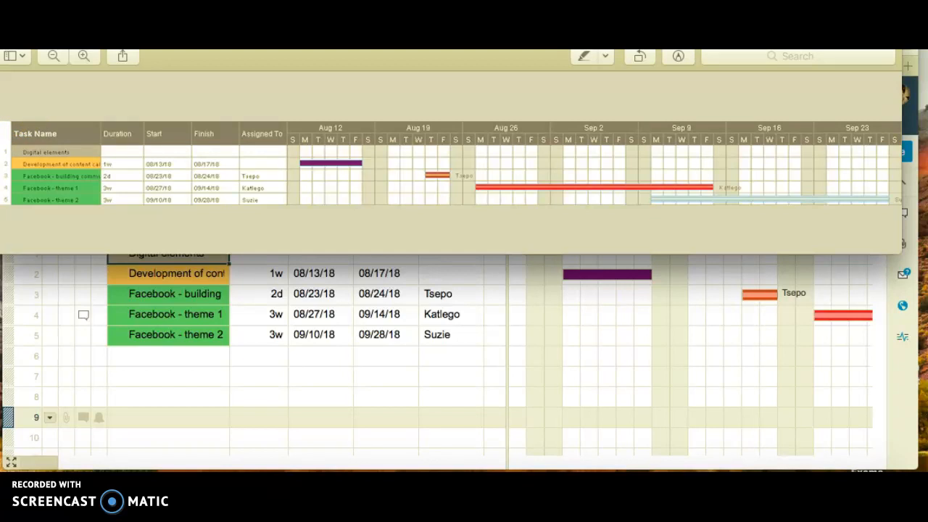
# Step: In Preview, select the whole Gantt chart in "Close out report.png" and copy it
pyautogui.moveTo(47, 129); pyautogui.dragTo(900, 213)
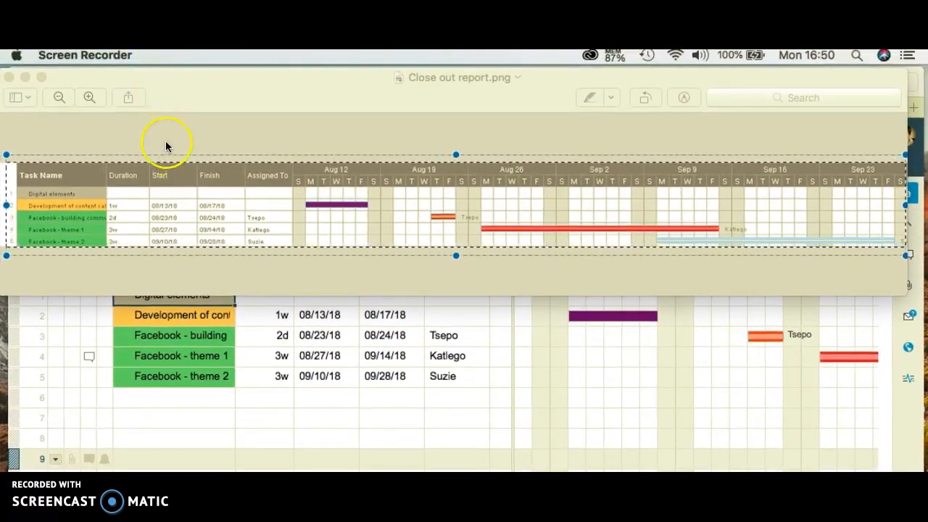
pyautogui.click(166, 145)
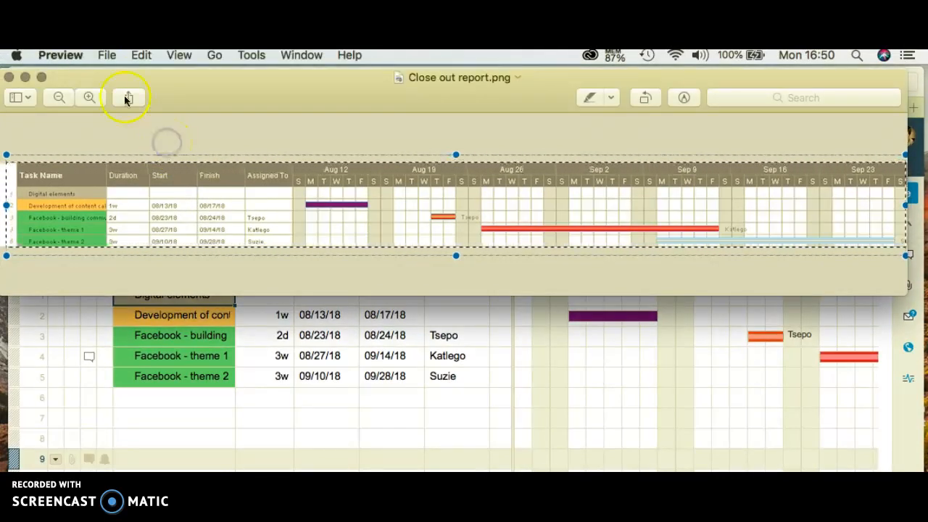
pyautogui.click(109, 55)
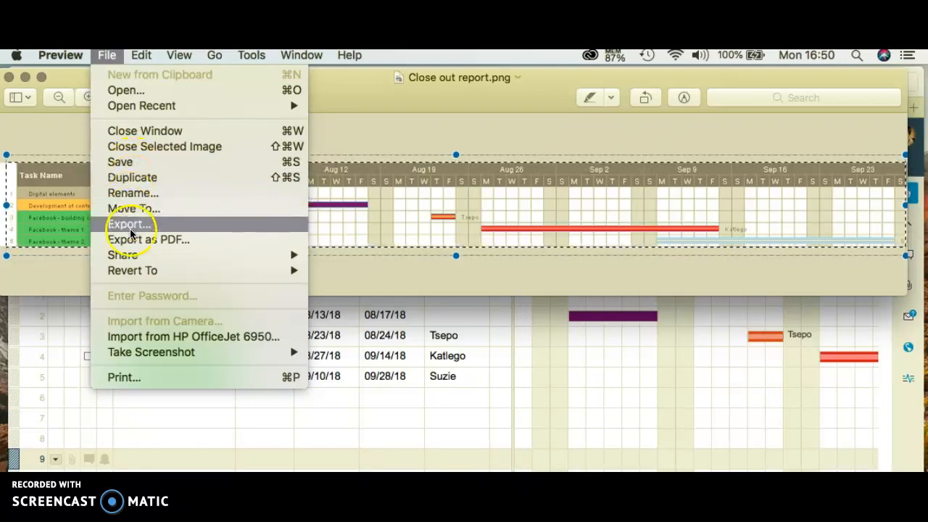
pyautogui.moveTo(140, 56)
pyautogui.click(155, 133)
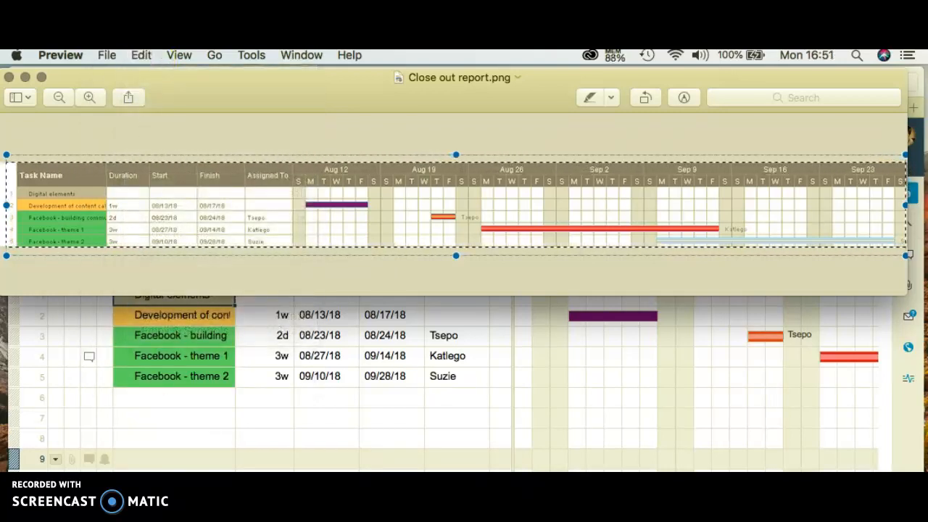
# Step: Switch to Word, create a new blank document and expand its window to full screen
pyautogui.click(464, 493)
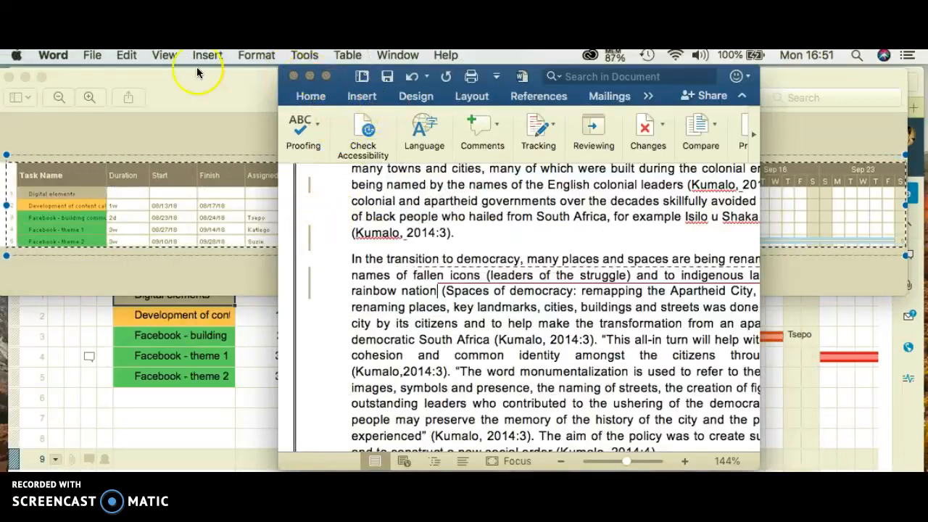
pyautogui.click(92, 55)
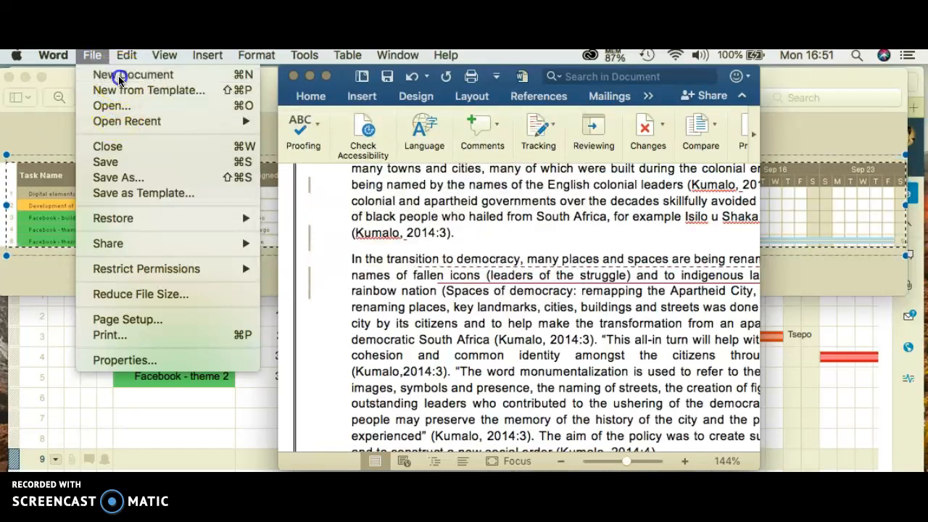
pyautogui.click(545, 200)
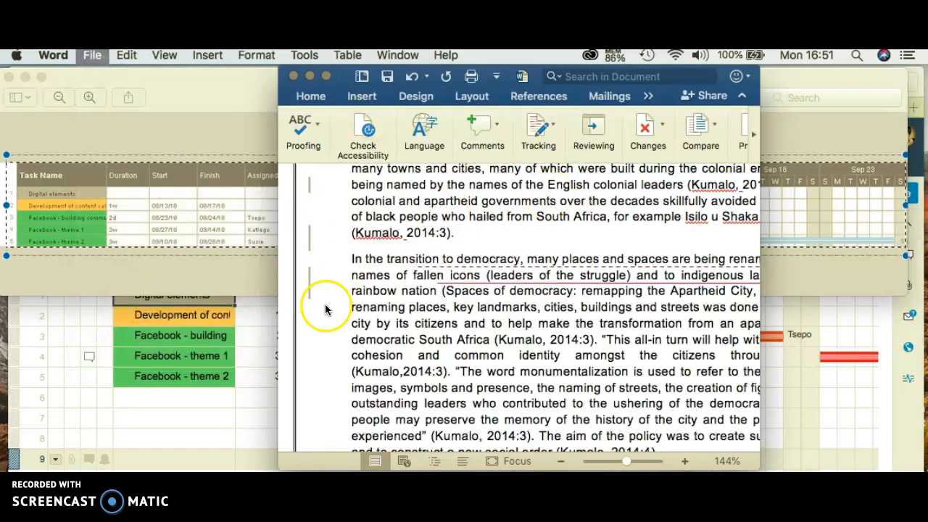
pyautogui.press('super+n')
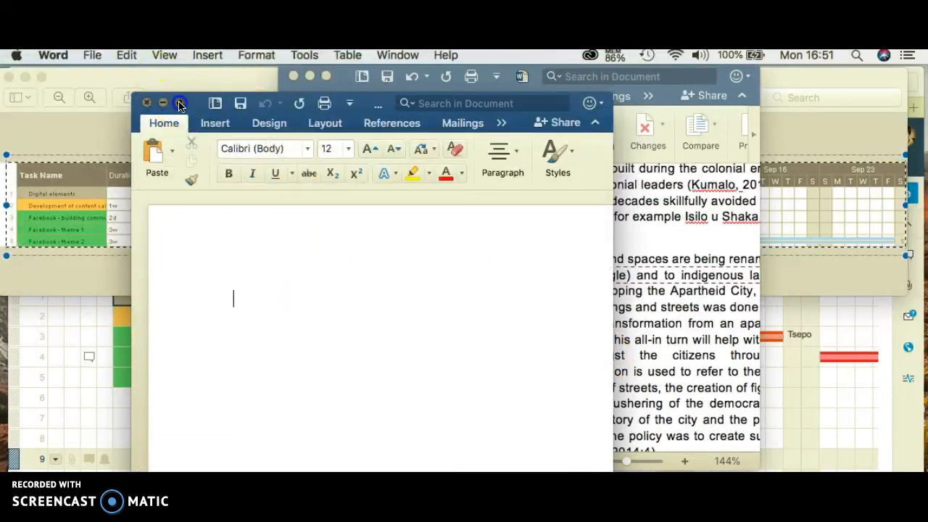
pyautogui.click(181, 105)
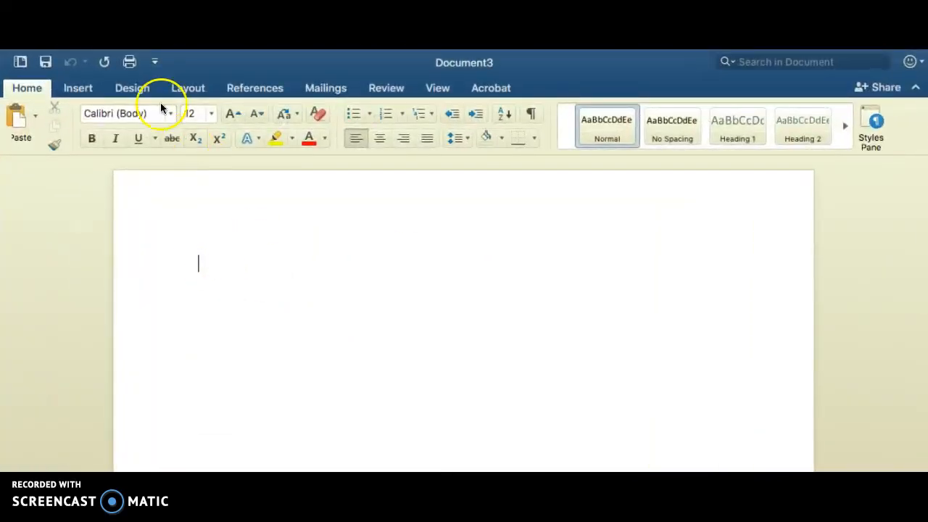
# Step: Paste the copied Gantt chart image into the blank document and enlarge it proportionally past the page's right edge
pyautogui.moveTo(69, 49)
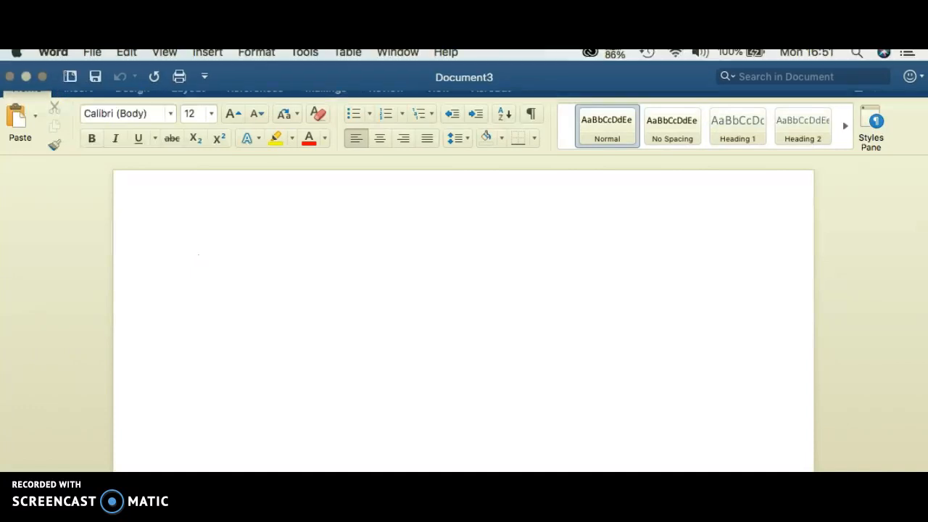
pyautogui.click(128, 58)
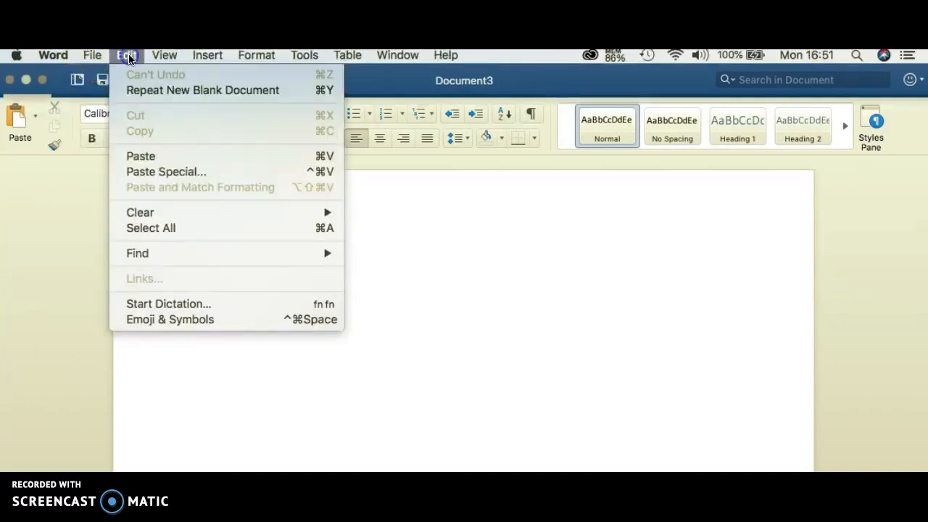
pyautogui.click(143, 154)
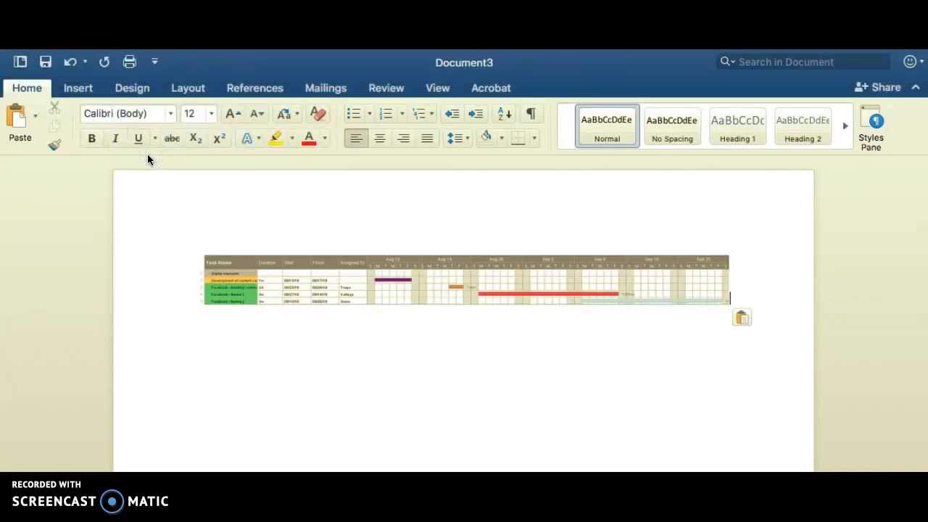
pyautogui.click(365, 297)
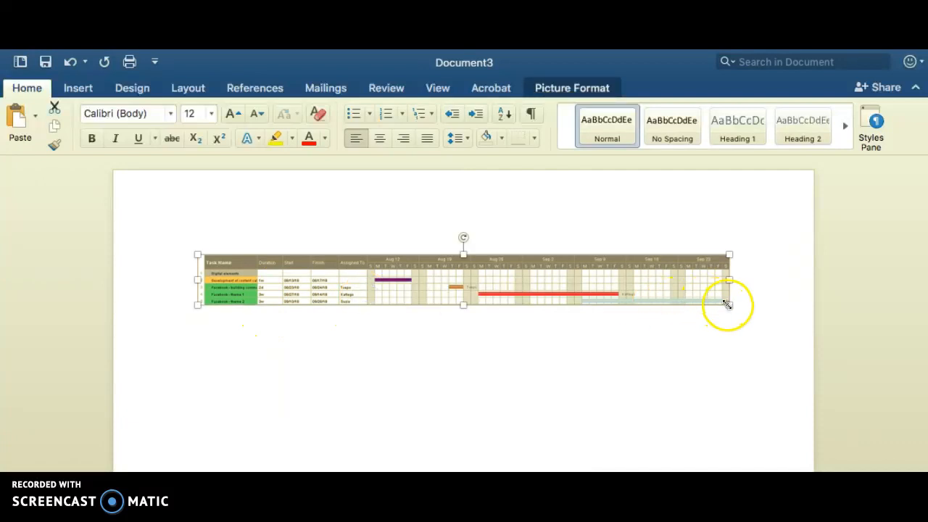
pyautogui.moveTo(730, 306); pyautogui.dragTo(706, 317)
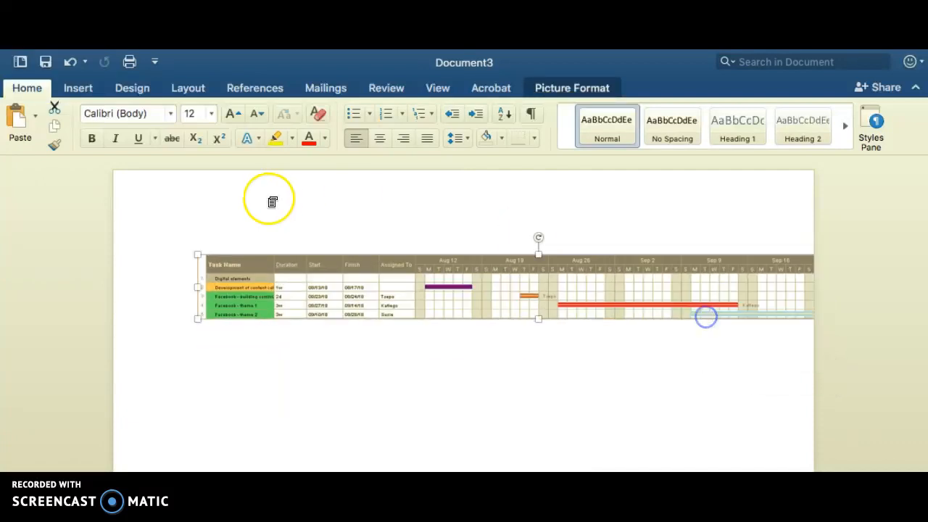
# Step: Set the page orientation to landscape and enlarge the chart picture further
pyautogui.click(200, 89)
pyautogui.click(65, 118)
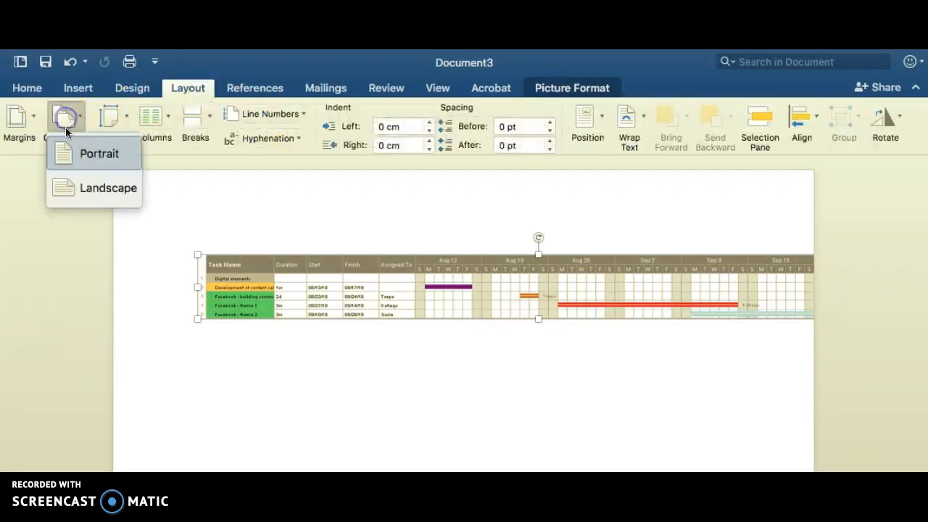
pyautogui.click(79, 191)
pyautogui.moveTo(780, 318); pyautogui.dragTo(862, 386)
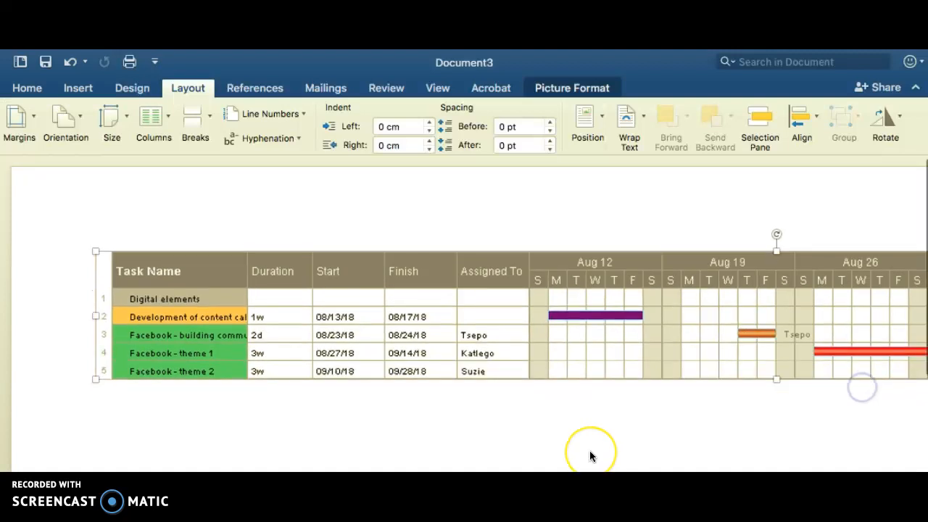
pyautogui.scroll(-2, 590, 453)
pyautogui.hscroll(4, 590, 453)
pyautogui.scroll(1, 590, 453)
pyautogui.hscroll(-5, 589, 456)
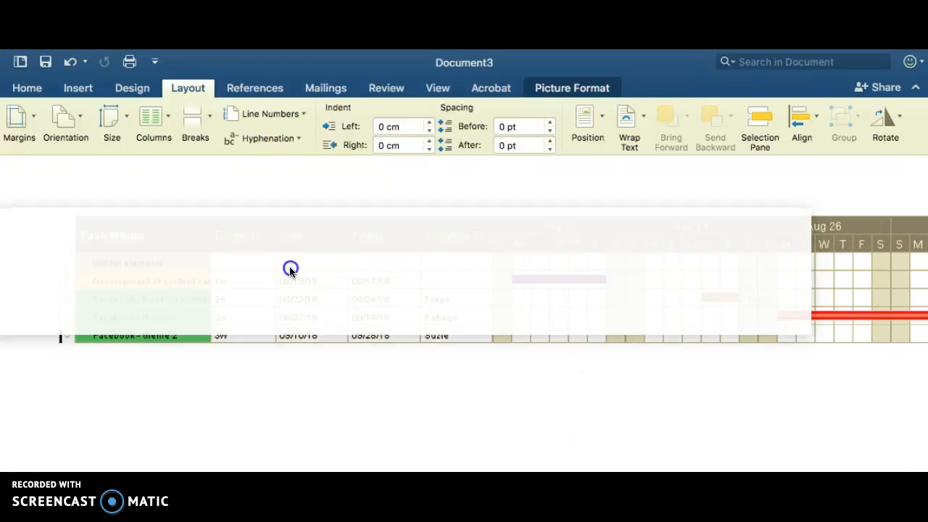
# Step: Return the page to portrait orientation and delete the oversized chart picture from the document
pyautogui.click(75, 123)
pyautogui.click(87, 153)
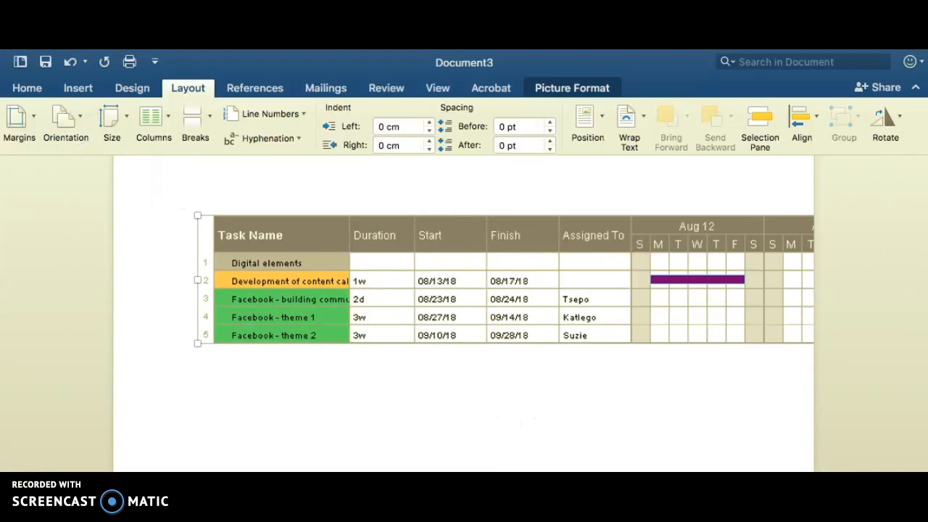
pyautogui.click(777, 478)
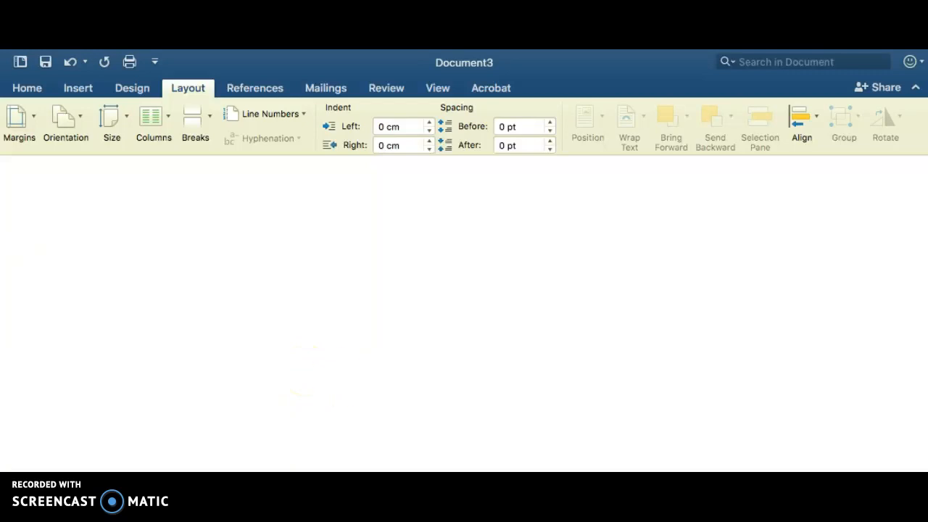
pyautogui.click(578, 311)
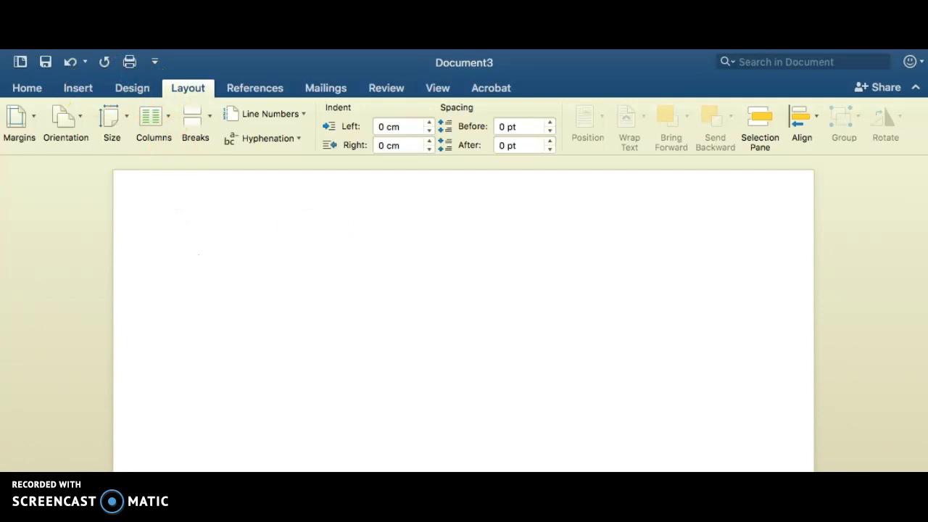
# Step: Paste the copied Gantt chart image into the blank portrait page and enlarge it proportionally towards the page's right edge
pyautogui.click(129, 56)
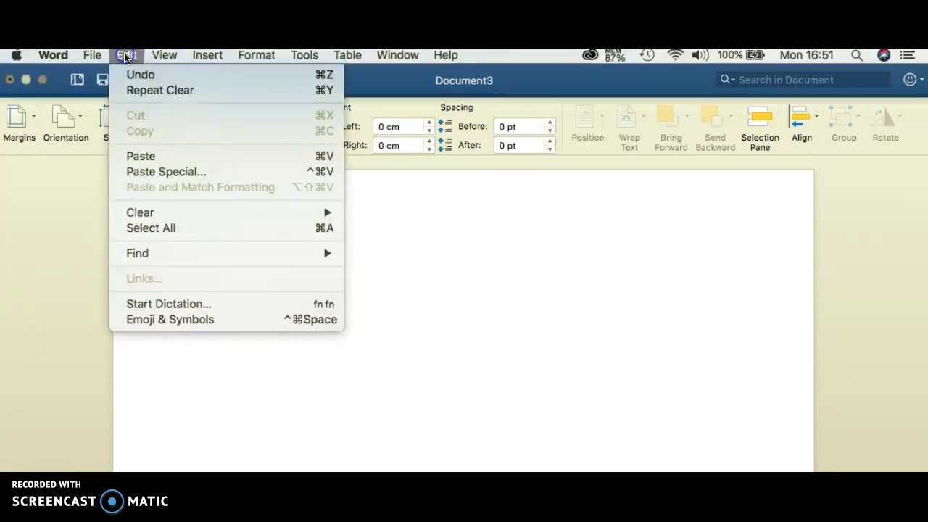
pyautogui.click(149, 156)
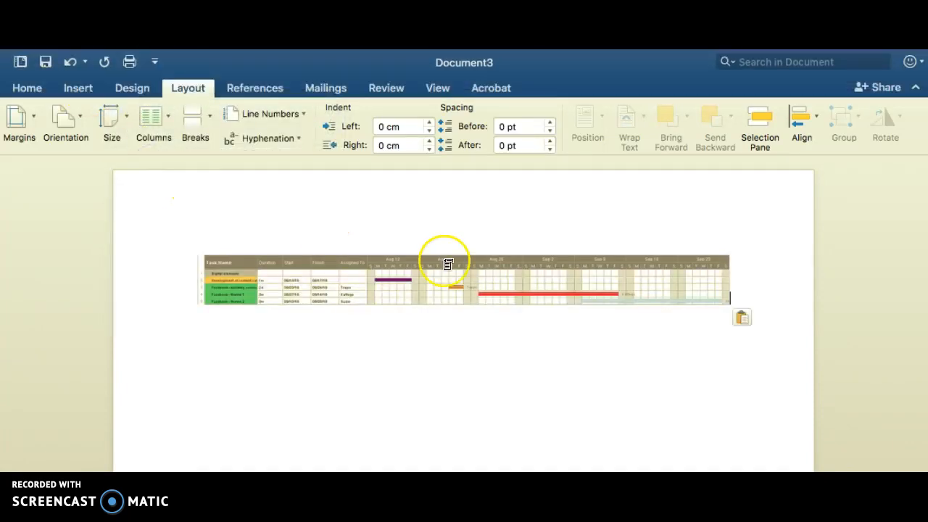
pyautogui.click(616, 267)
pyautogui.moveTo(729, 308)
pyautogui.mouseDown()
pyautogui.moveTo(735, 317)
pyautogui.moveTo(706, 300)
pyautogui.moveTo(716, 309)
pyautogui.mouseUp()
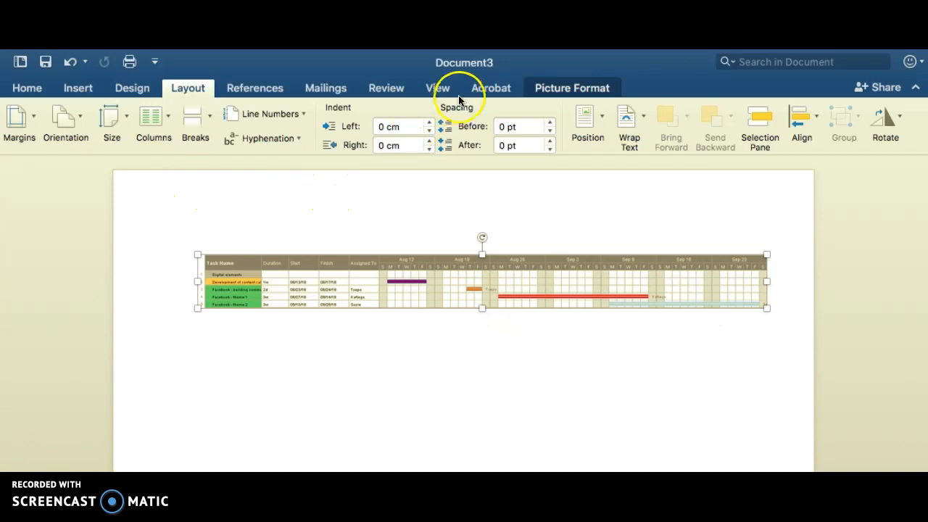
# Step: Show the ruler and widen the chart paragraph's indents to about 1.5 cm left of zero and about 17.5 cm on the right
pyautogui.click(439, 89)
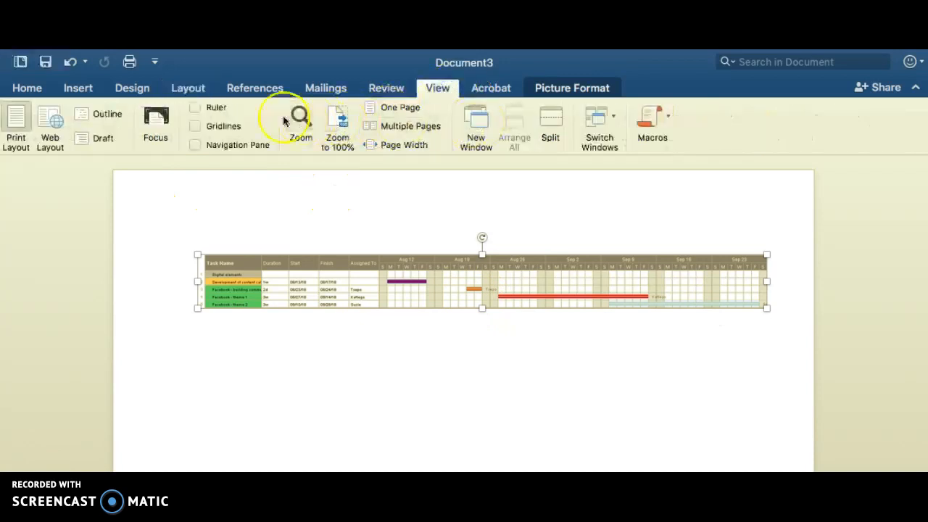
pyautogui.click(196, 108)
pyautogui.moveTo(207, 170); pyautogui.dragTo(155, 172)
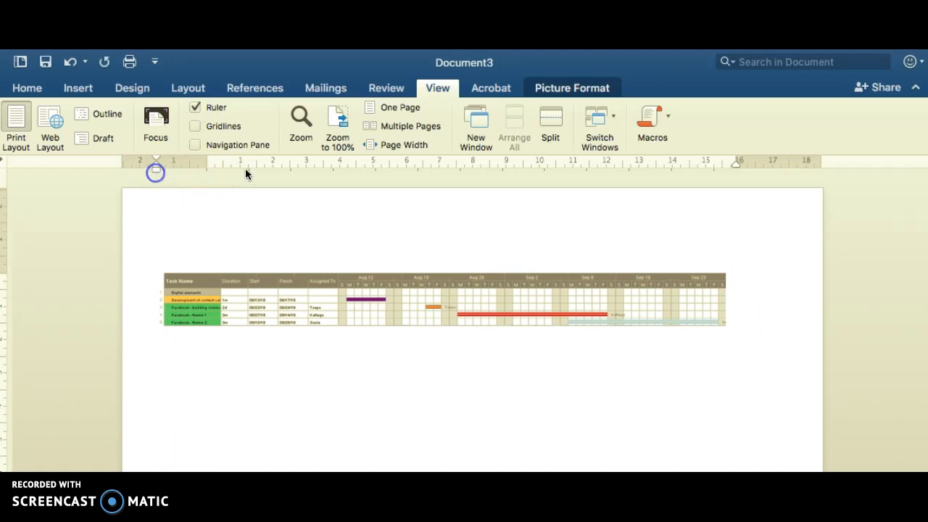
pyautogui.moveTo(736, 164); pyautogui.dragTo(792, 172)
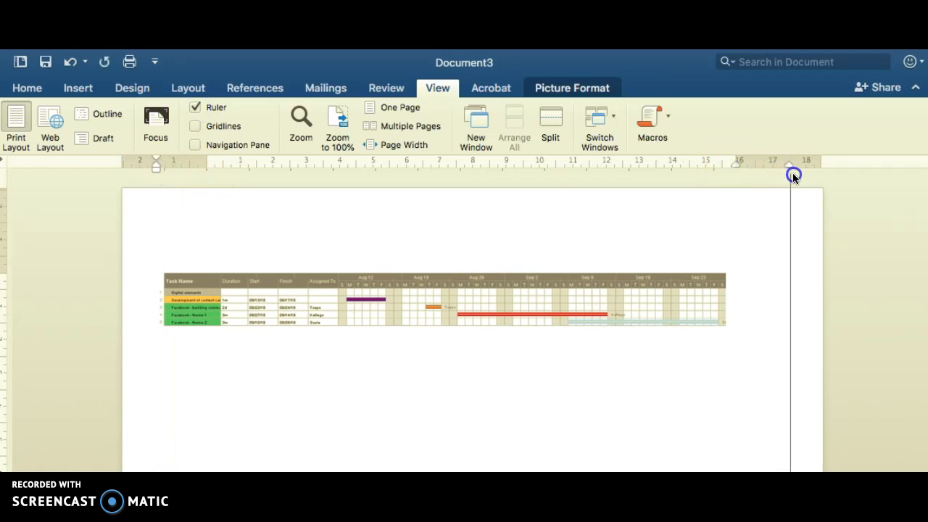
# Step: Enlarge the chart picture to nearly the full page width and shift its left indent outward to about 2.3 cm left of zero
pyautogui.click(697, 291)
pyautogui.moveTo(720, 326)
pyautogui.mouseDown()
pyautogui.moveTo(737, 336)
pyautogui.moveTo(711, 322)
pyautogui.moveTo(725, 331)
pyautogui.moveTo(725, 296)
pyautogui.moveTo(733, 331)
pyautogui.mouseUp()
pyautogui.click(685, 362)
pyautogui.moveTo(681, 310); pyautogui.dragTo(670, 312)
pyautogui.click(237, 185)
pyautogui.moveTo(158, 171); pyautogui.dragTo(135, 170)
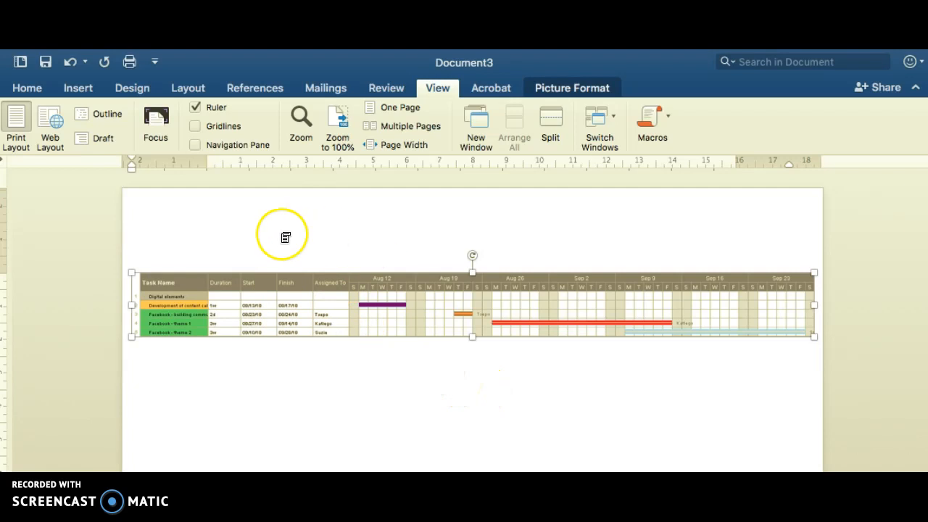
# Step: Exit the Word document's full-screen view, close the "Close out report.png" image in Preview and switch back to the Smartsheet sheet in Safari
pyautogui.moveTo(275, 50)
pyautogui.click(42, 81)
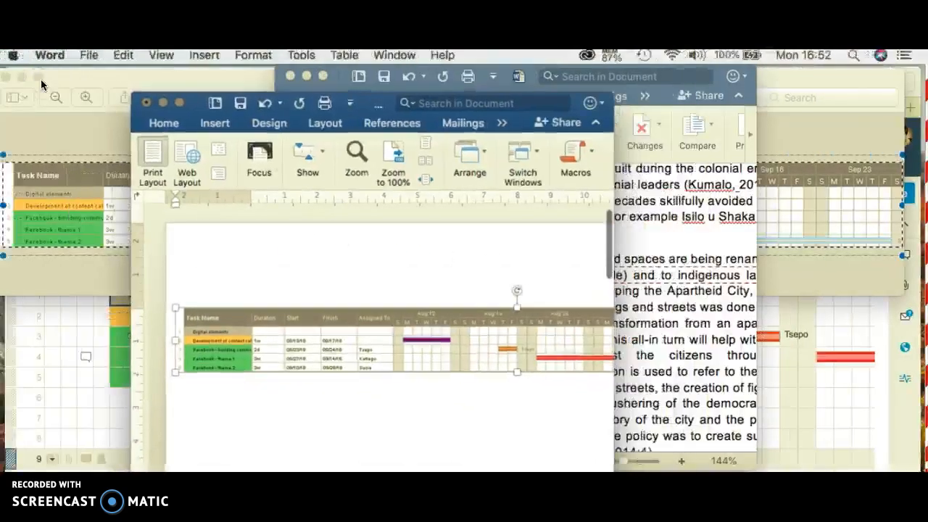
pyautogui.click(79, 269)
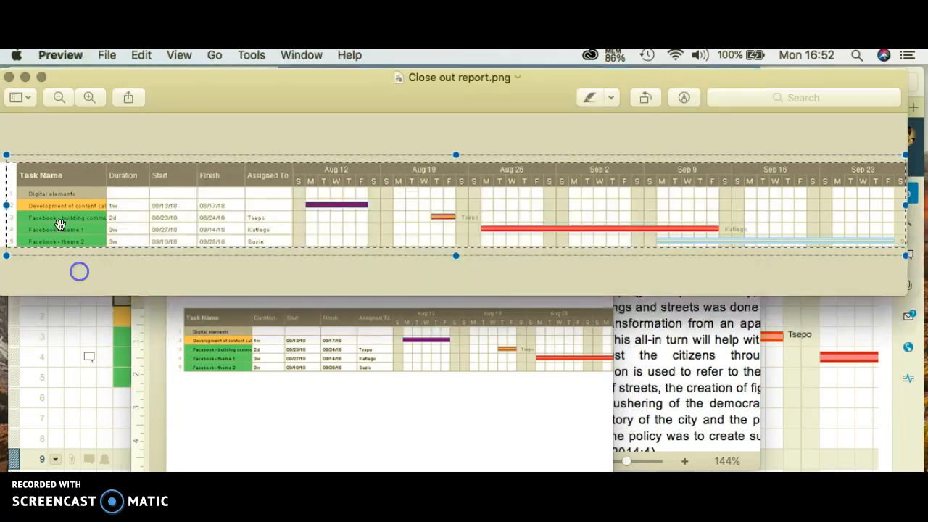
pyautogui.click(9, 79)
pyautogui.click(77, 315)
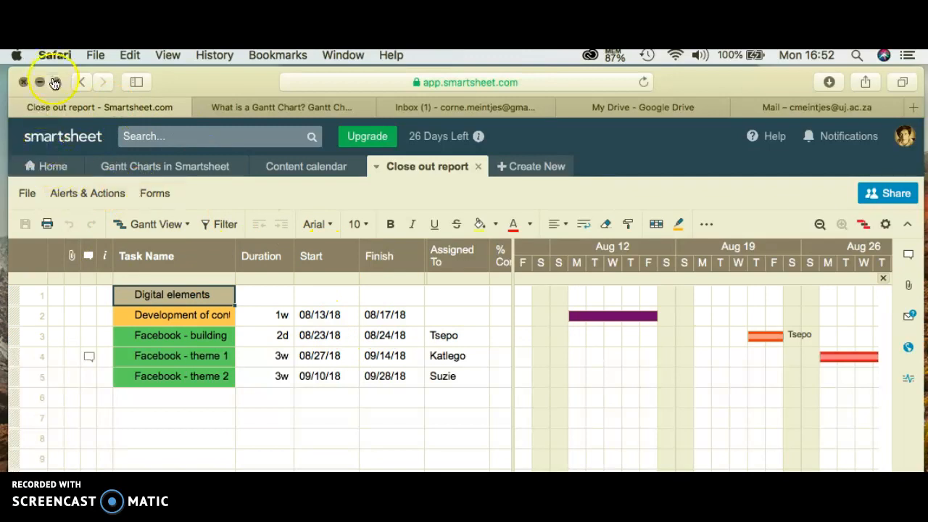
# Step: Export the entire "Close out report" sheet to PDF with all dates, Letter paper, portrait orientation and Fit to Width scaling
pyautogui.click(27, 192)
pyautogui.moveTo(102, 456)
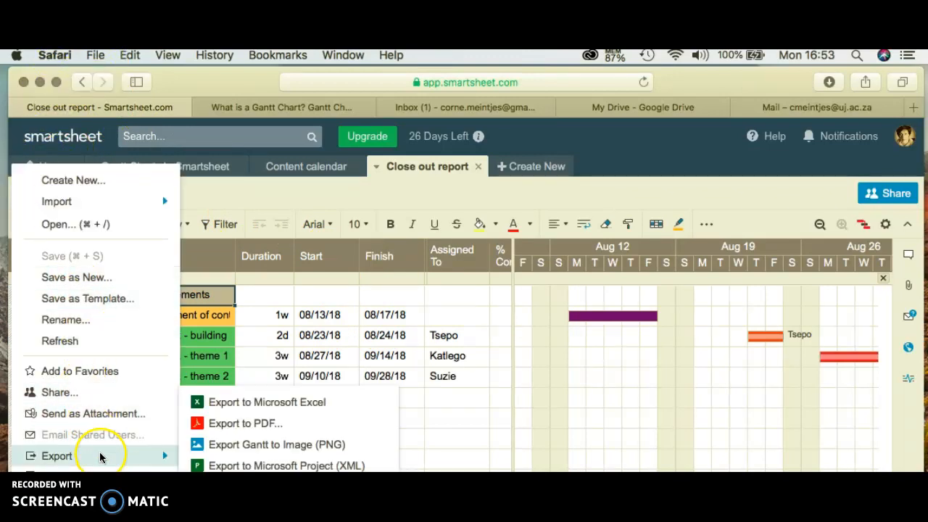
pyautogui.click(246, 424)
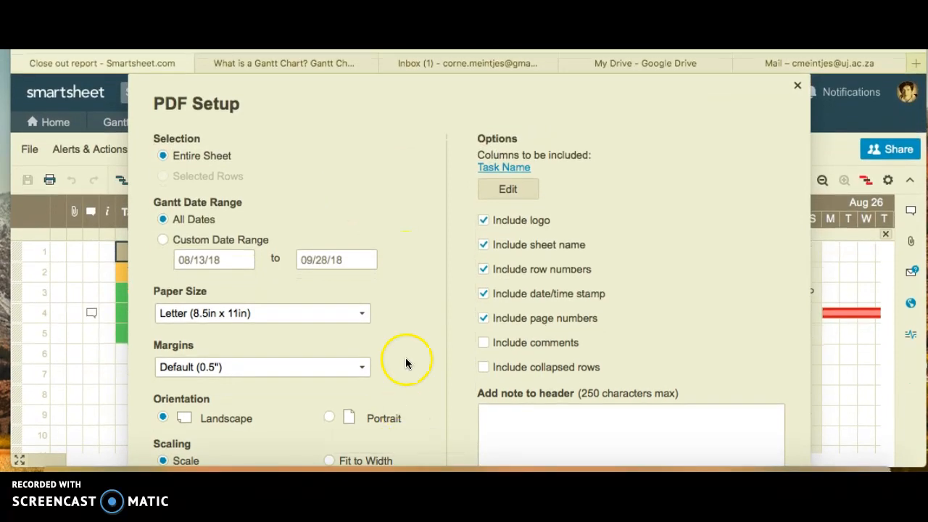
pyautogui.click(633, 88)
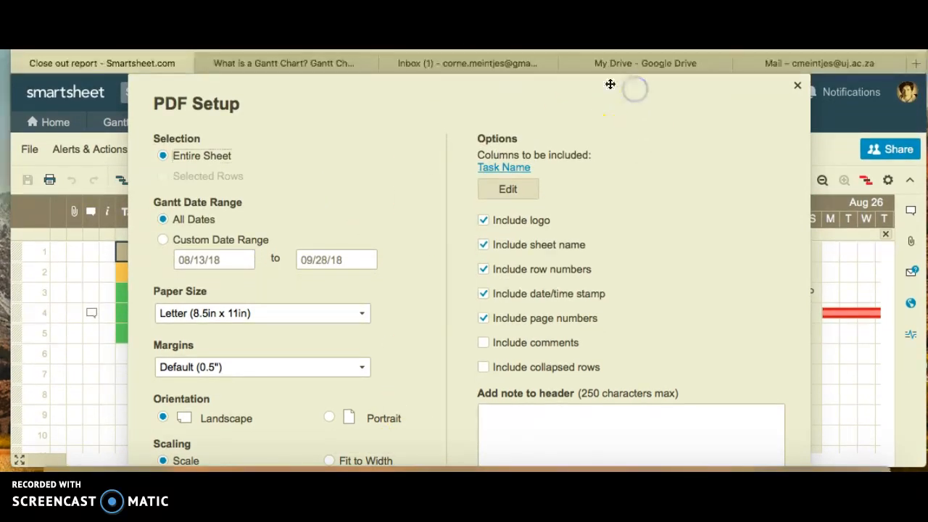
pyautogui.moveTo(565, 81); pyautogui.dragTo(575, 106)
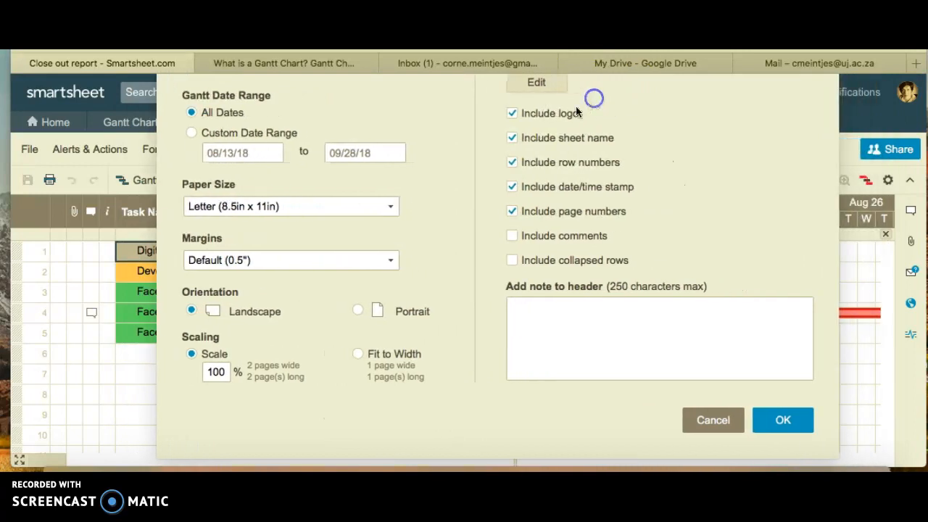
pyautogui.click(358, 354)
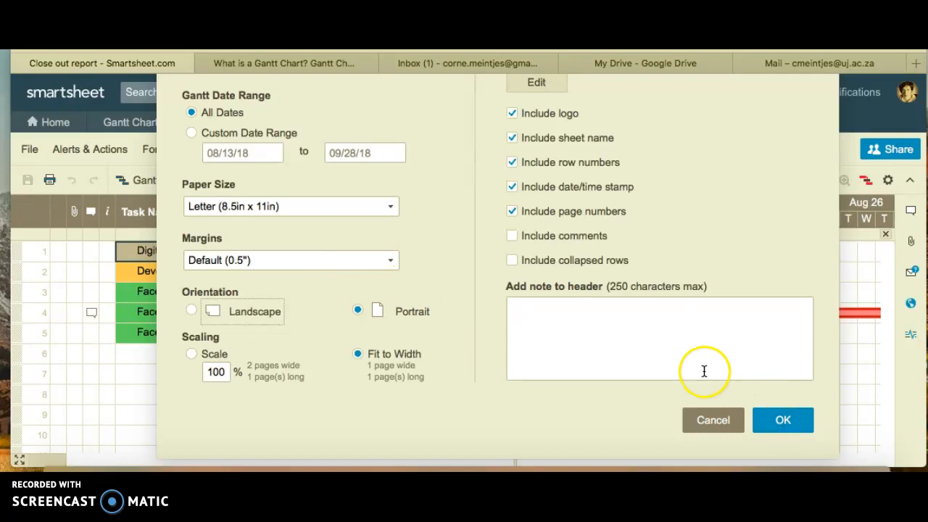
pyautogui.click(775, 421)
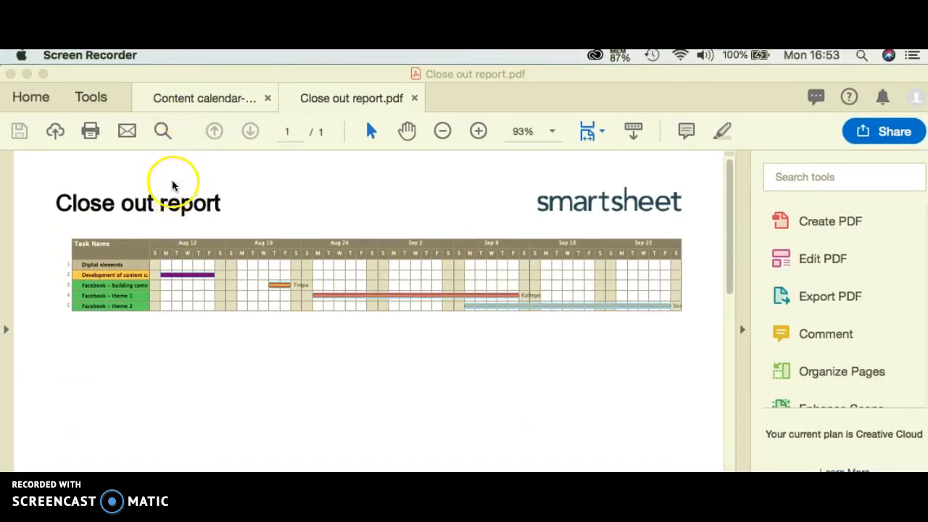
# Step: Copy the Gantt chart area below the title in "Close out report.pdf" with Acrobat's snapshot tool
pyautogui.click(173, 186)
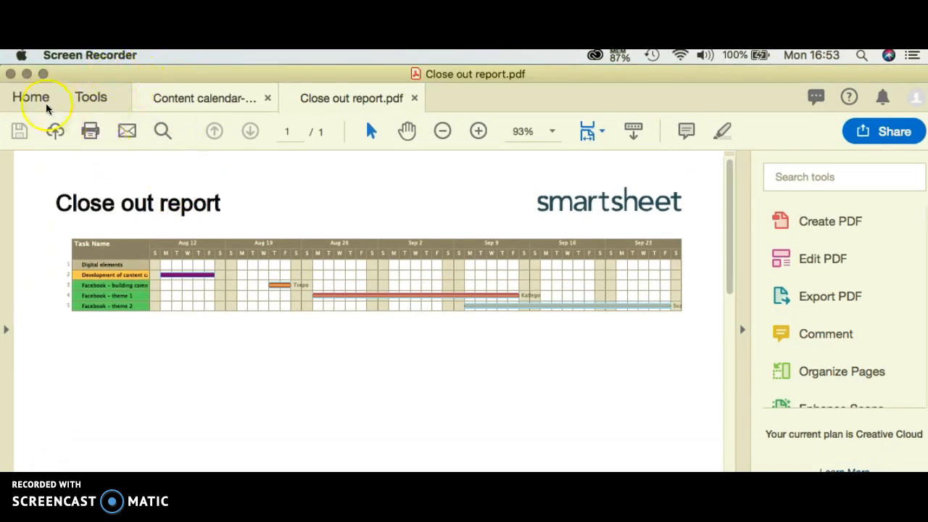
pyautogui.click(314, 193)
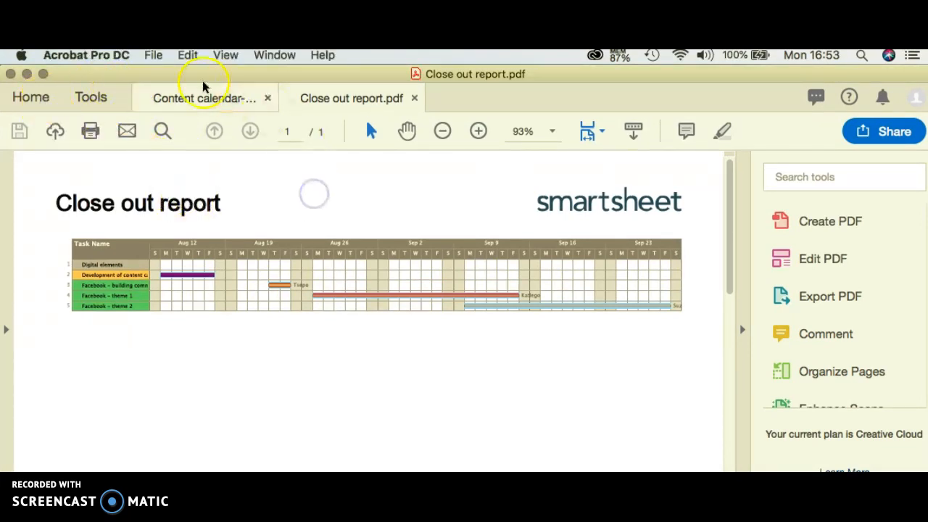
pyautogui.click(156, 57)
pyautogui.moveTo(188, 59)
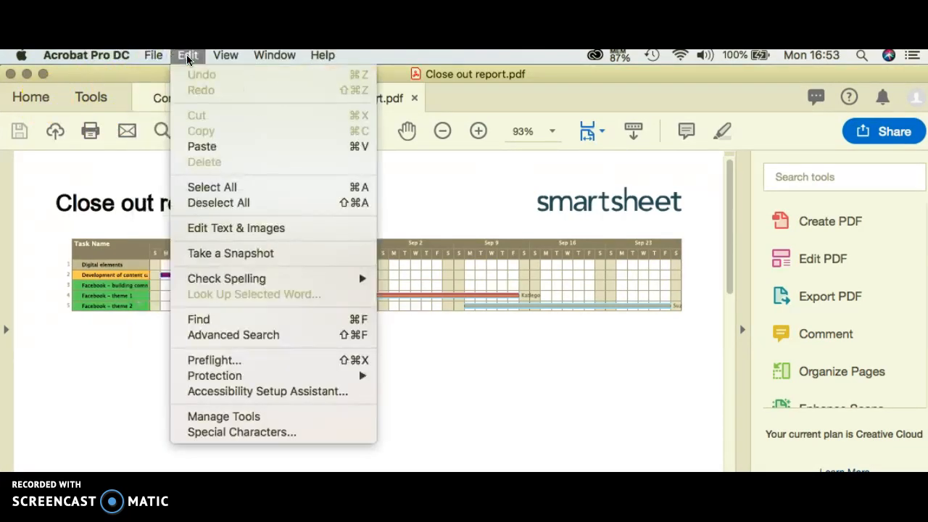
pyautogui.click(207, 253)
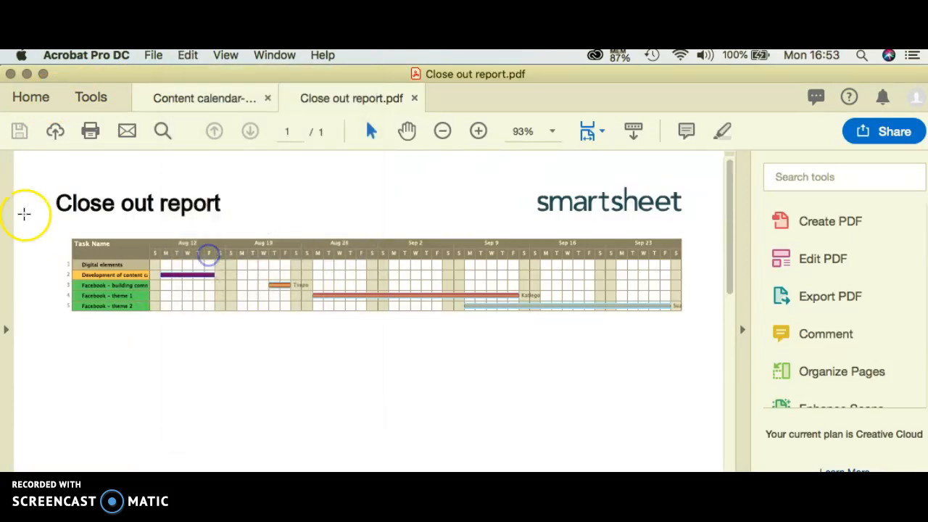
pyautogui.moveTo(344, 284); pyautogui.dragTo(700, 340)
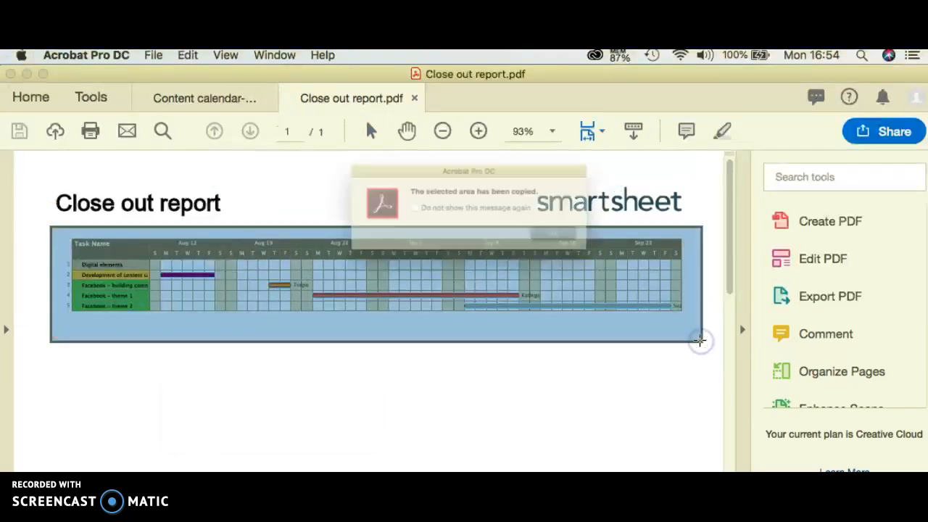
pyautogui.click(588, 246)
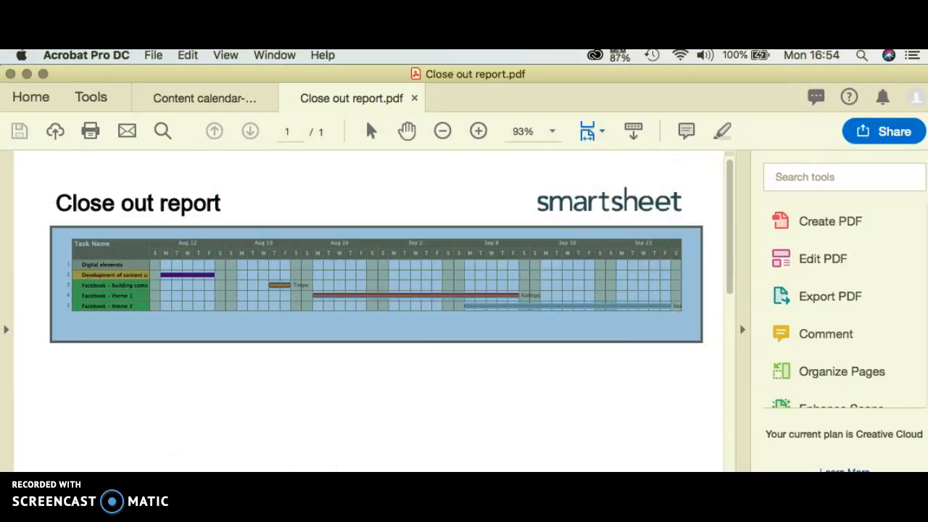
# Step: Switch to the Word document, make it full screen and paste the PDF snapshot below the existing chart picture
pyautogui.press('super+Tab')
pyautogui.press('super+v')
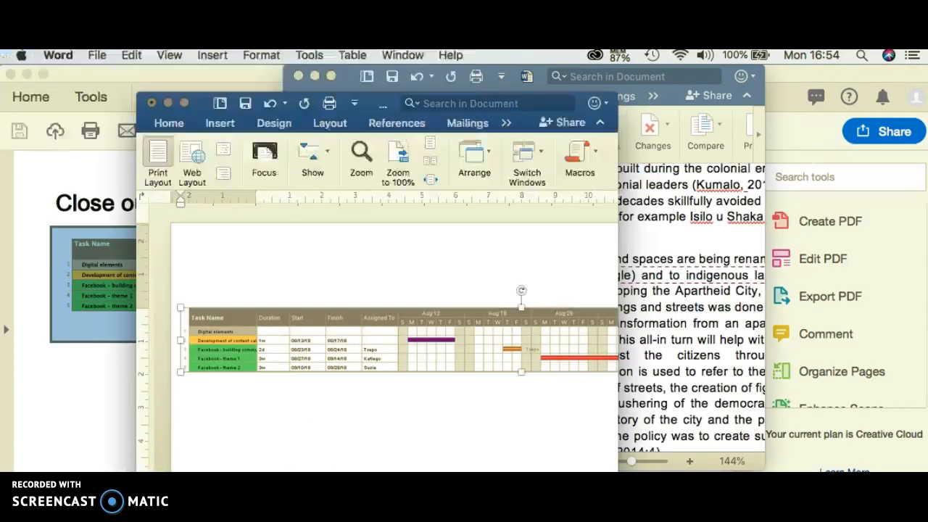
pyautogui.click(184, 104)
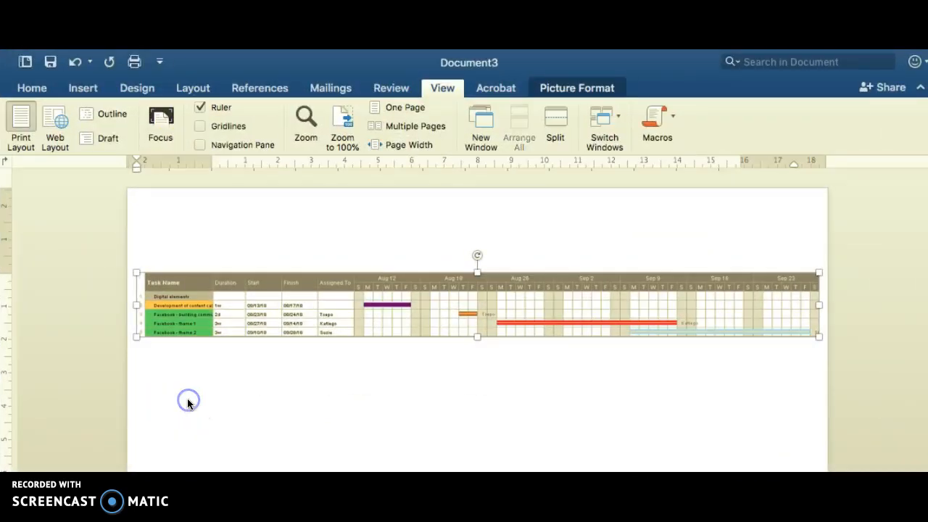
pyautogui.click(827, 334)
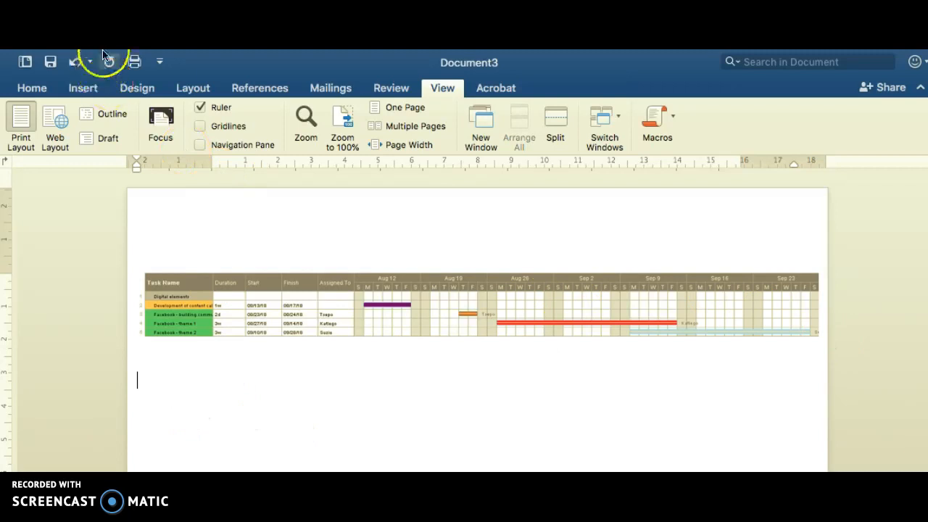
pyautogui.moveTo(29, 53)
pyautogui.click(131, 55)
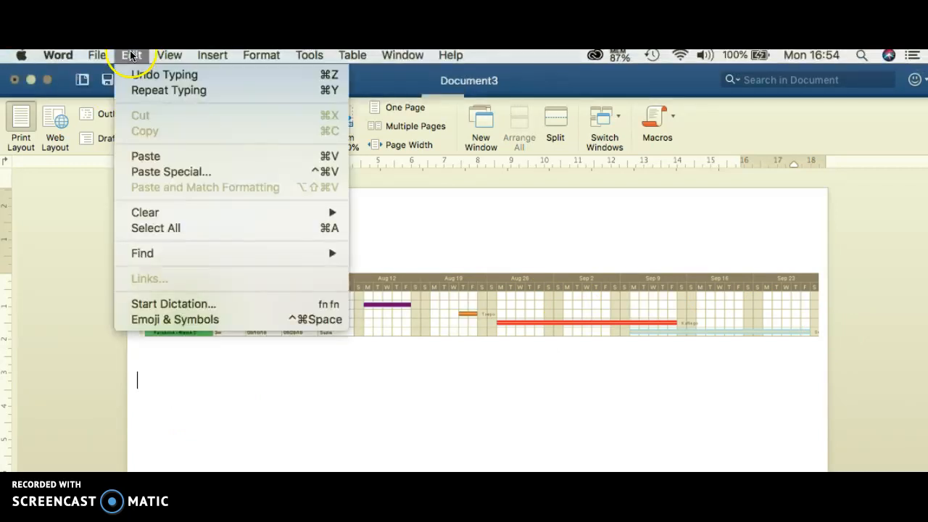
pyautogui.click(154, 157)
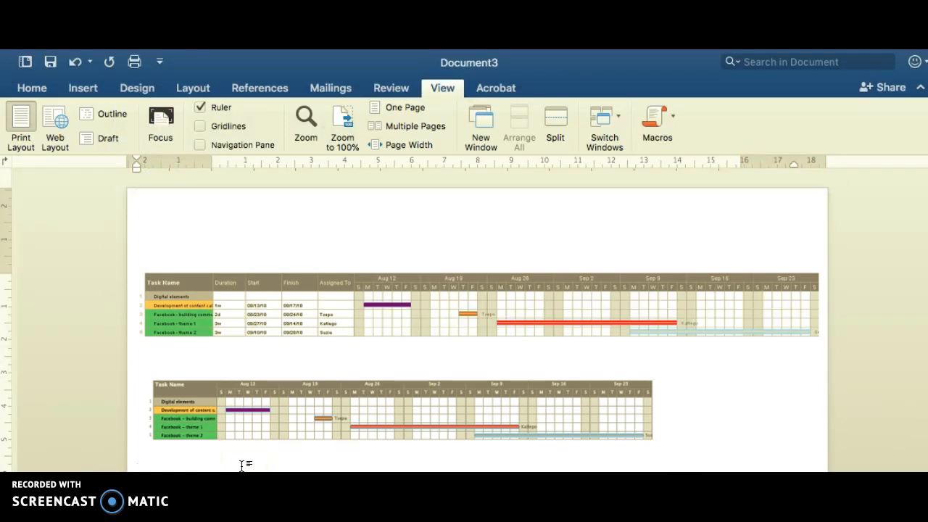
# Step: Look over the pasted charts, exit the Word document's full-screen view and return to the "Close out report" sheet in Smartsheet
pyautogui.scroll(-1, 243, 465)
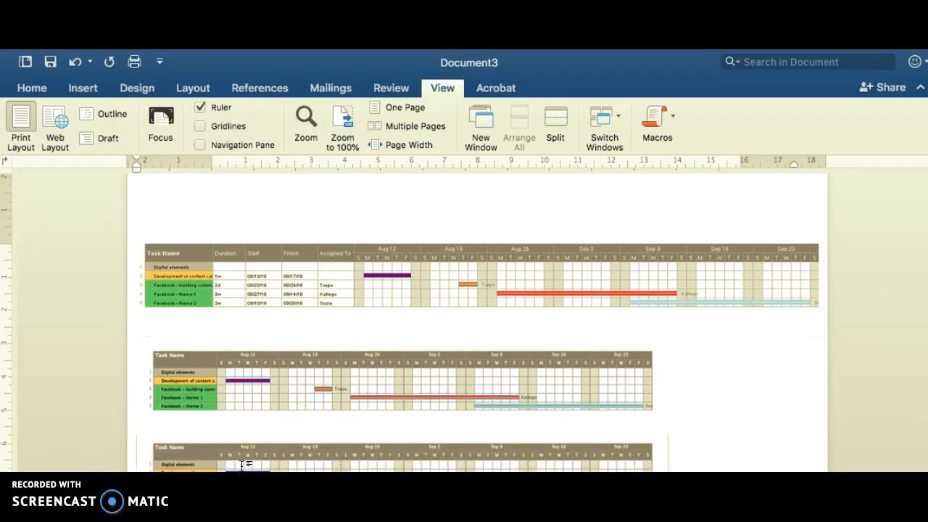
pyautogui.scroll(-4, 378, 375)
pyautogui.scroll(5, 378, 375)
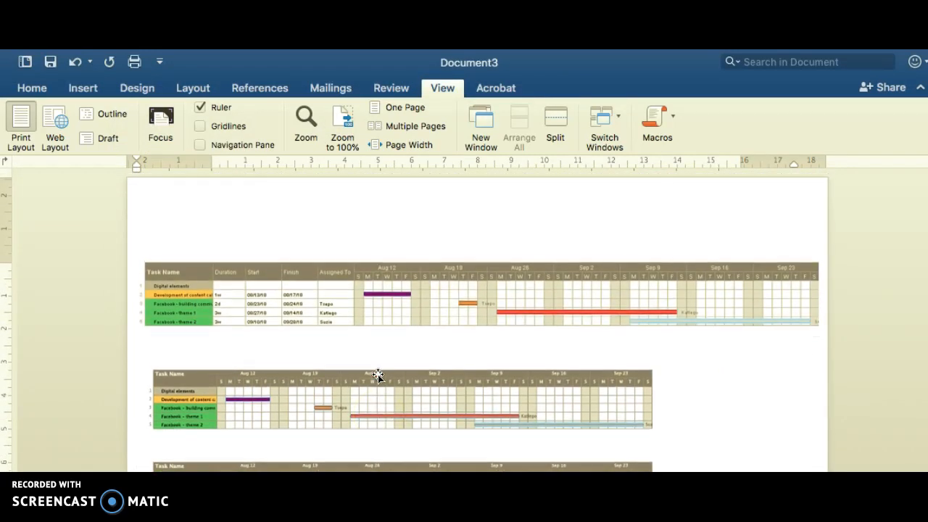
pyautogui.click(48, 83)
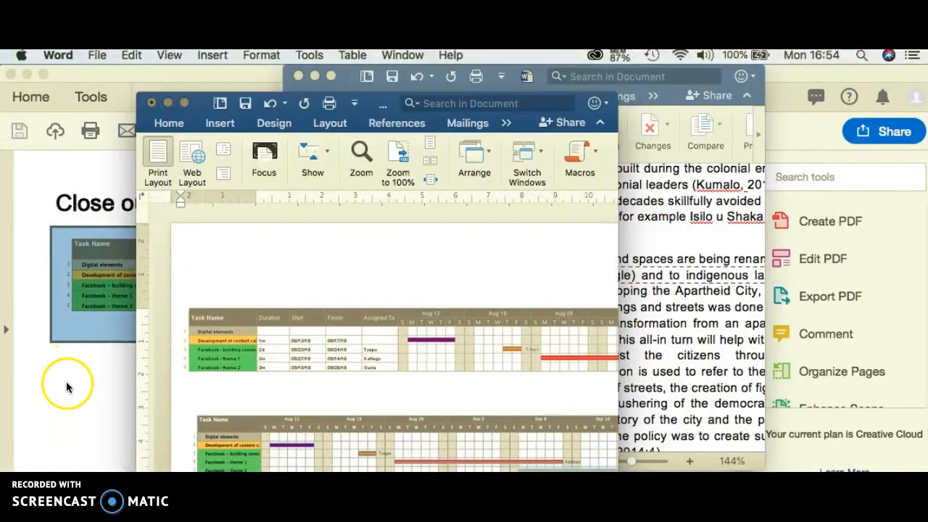
pyautogui.click(126, 471)
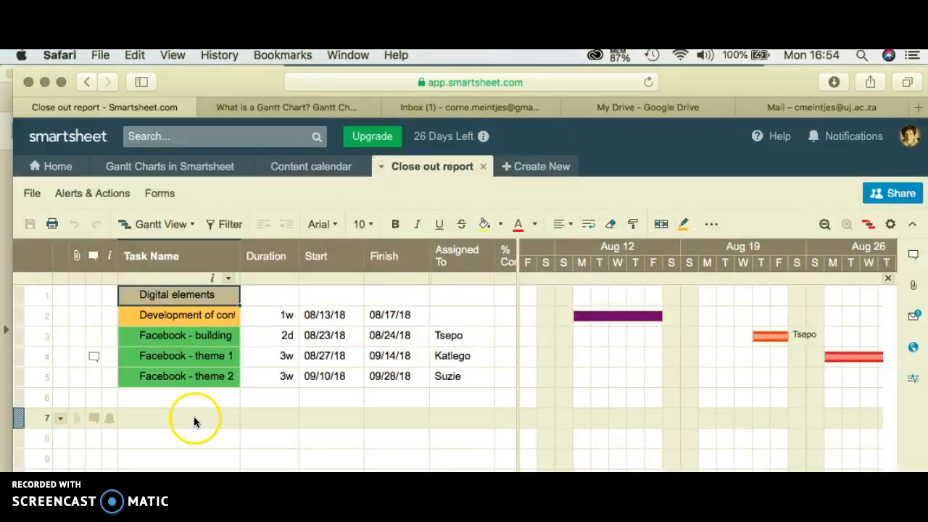